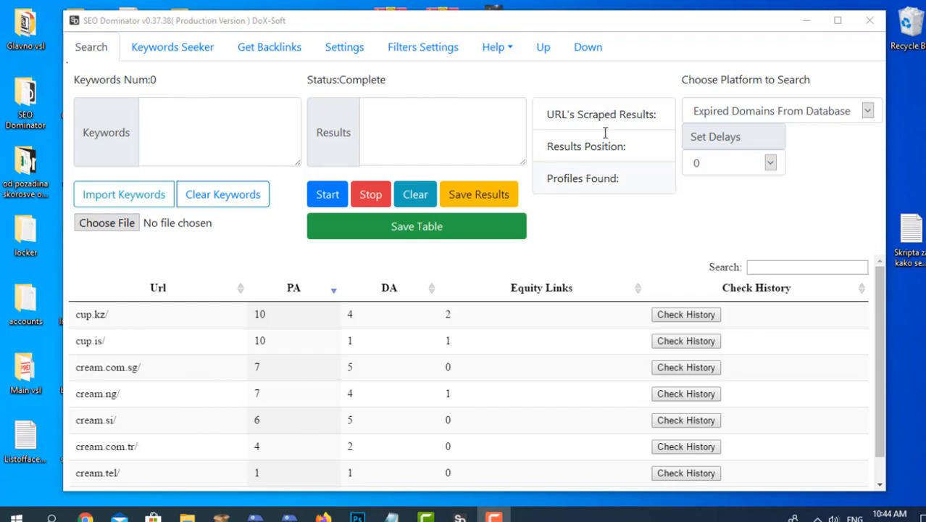
Select Expired Domains From Database as the platform to search and set the delay to 3.
click(702, 108)
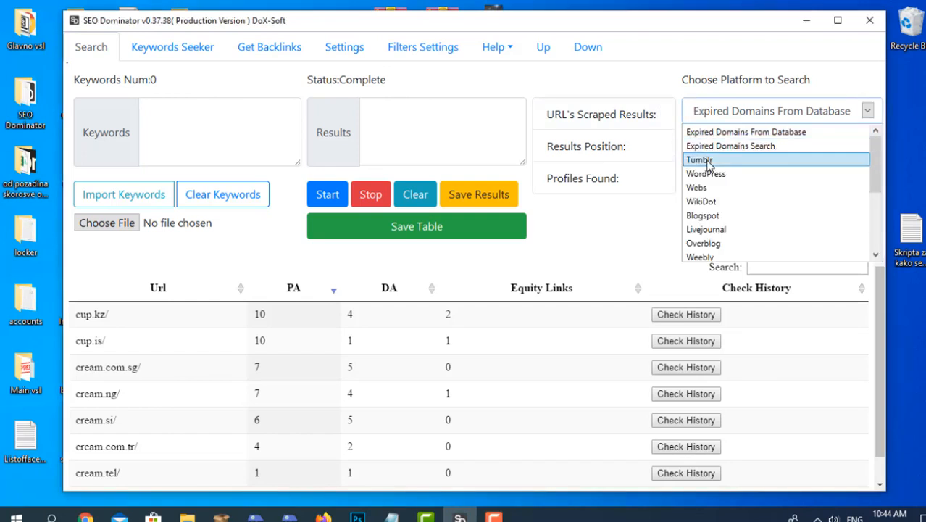
scroll(709, 207, down, 2)
scroll(709, 207, up, 2)
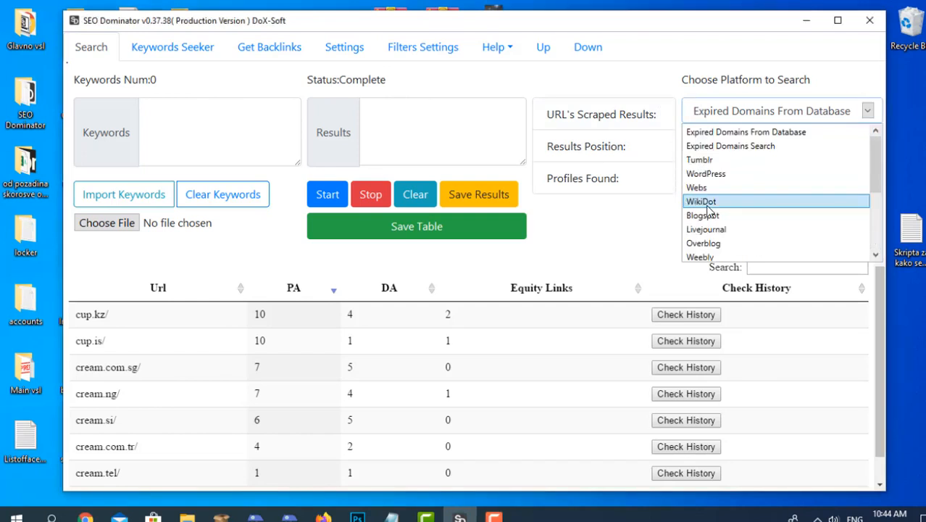
click(718, 131)
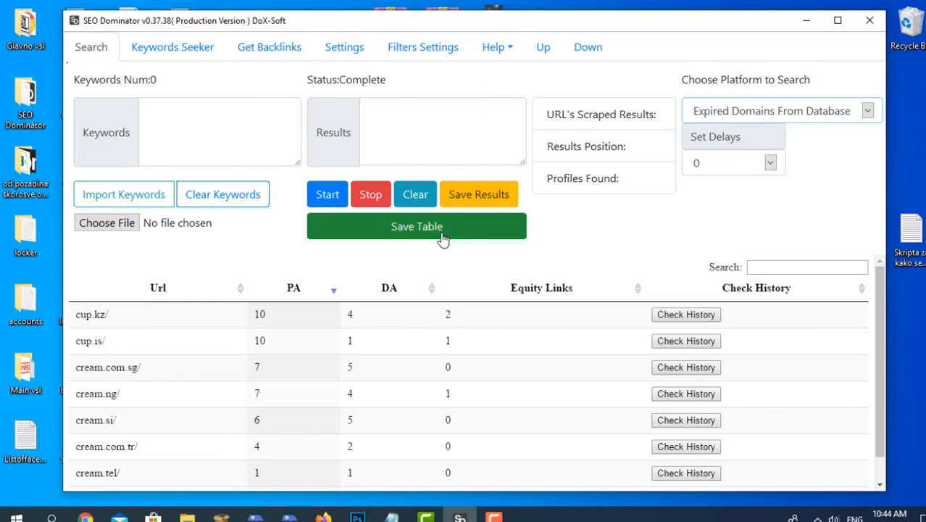
click(732, 167)
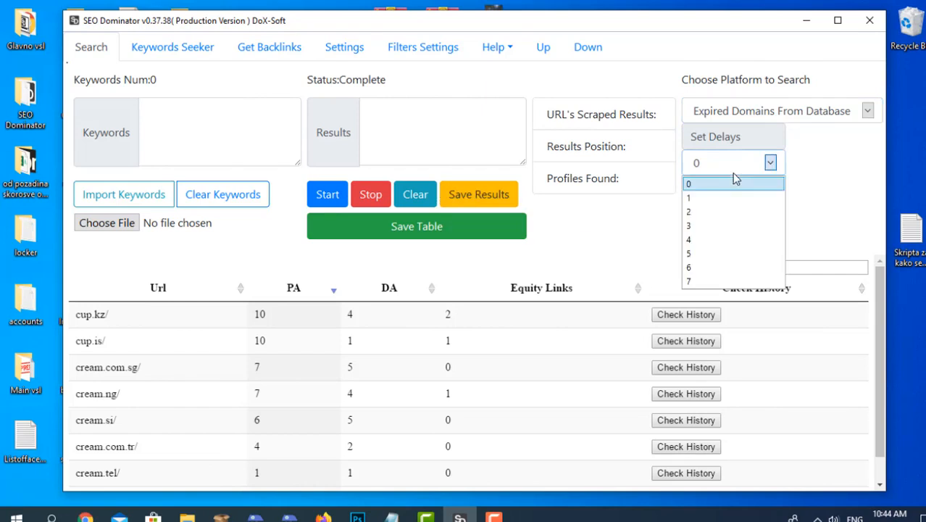
click(729, 226)
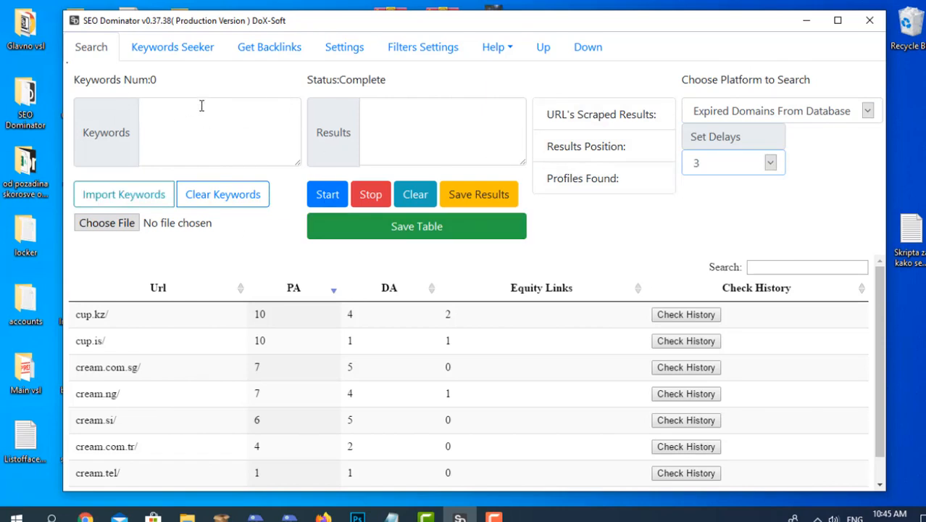
Run the Keywords Seeker for "bear" with Google and Bing, stop the run, and clear the keywords.
click(173, 46)
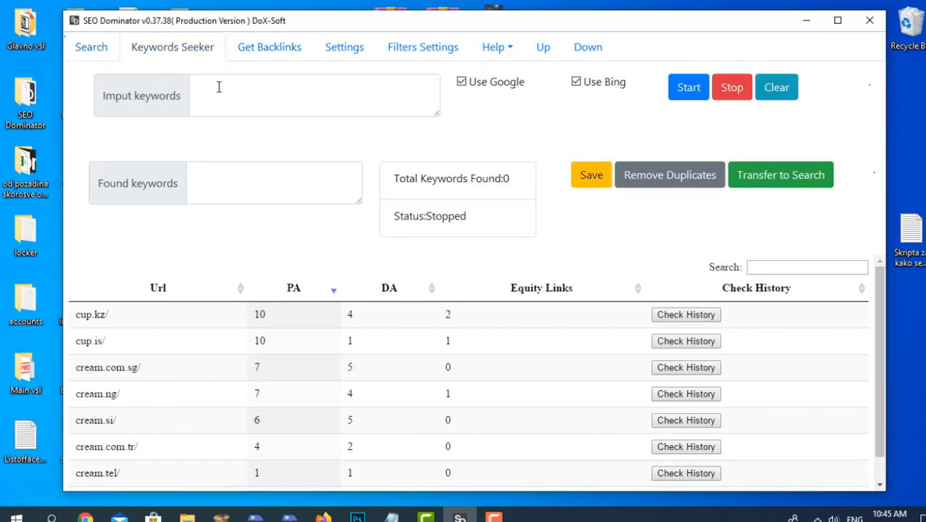
click(247, 88)
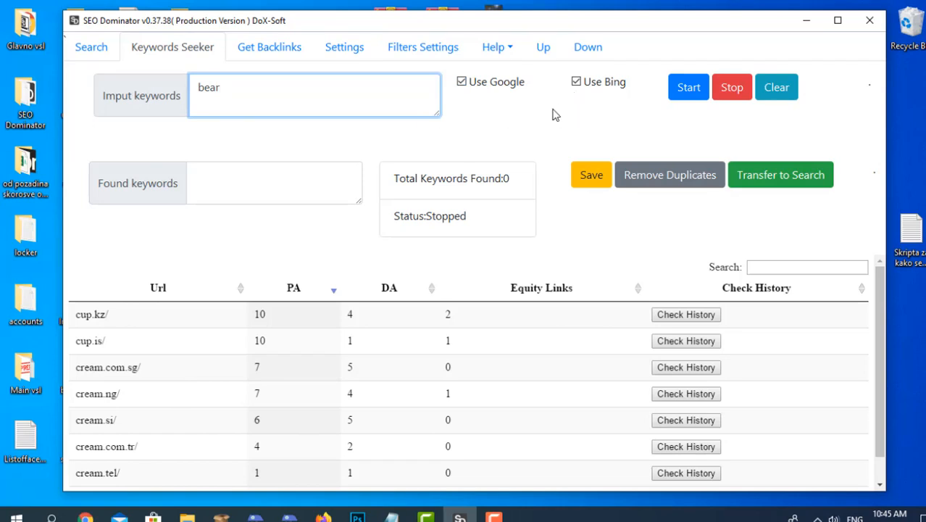
click(689, 90)
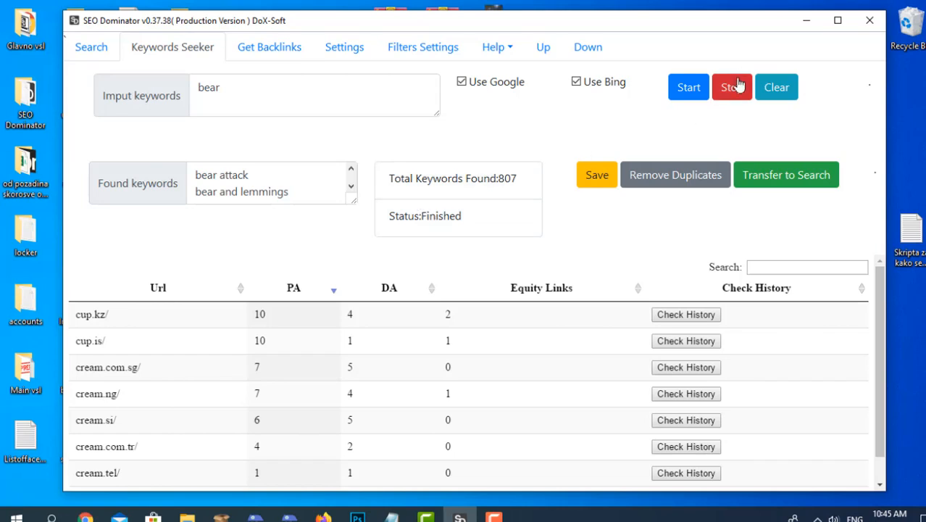
click(671, 97)
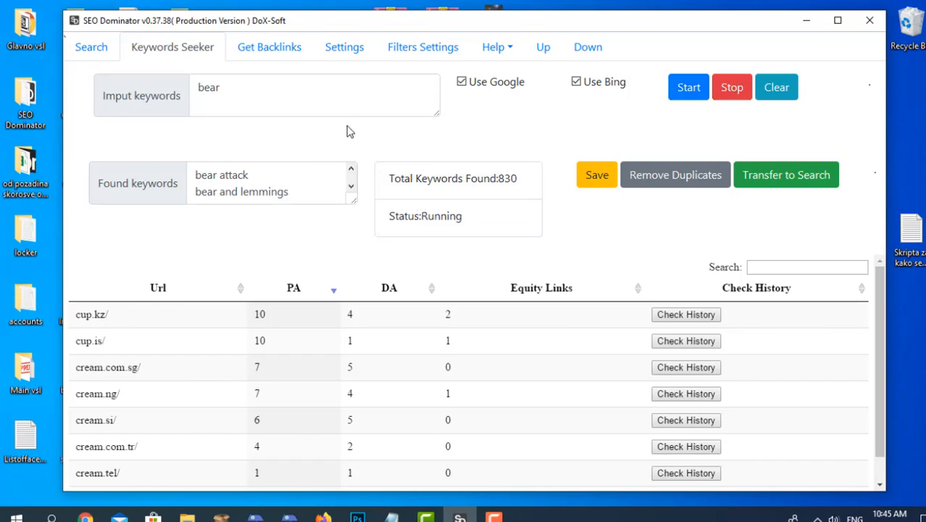
click(732, 91)
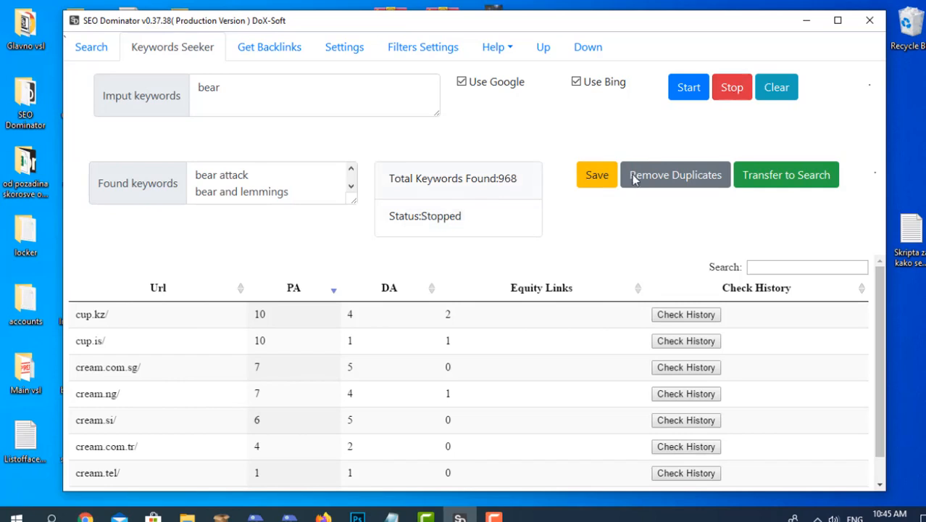
click(768, 96)
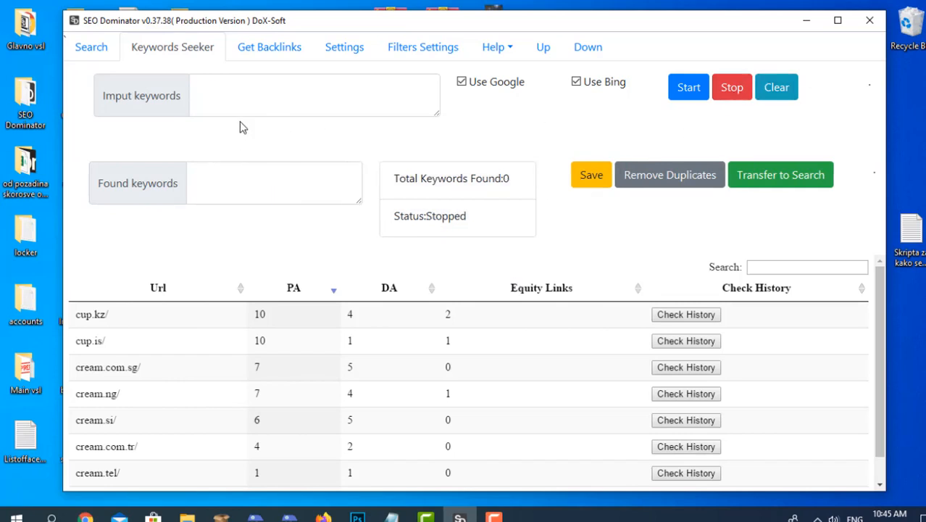
Seek keywords for "keyboard" using Google and Bing, stopping the run once keywords are collected.
click(244, 94)
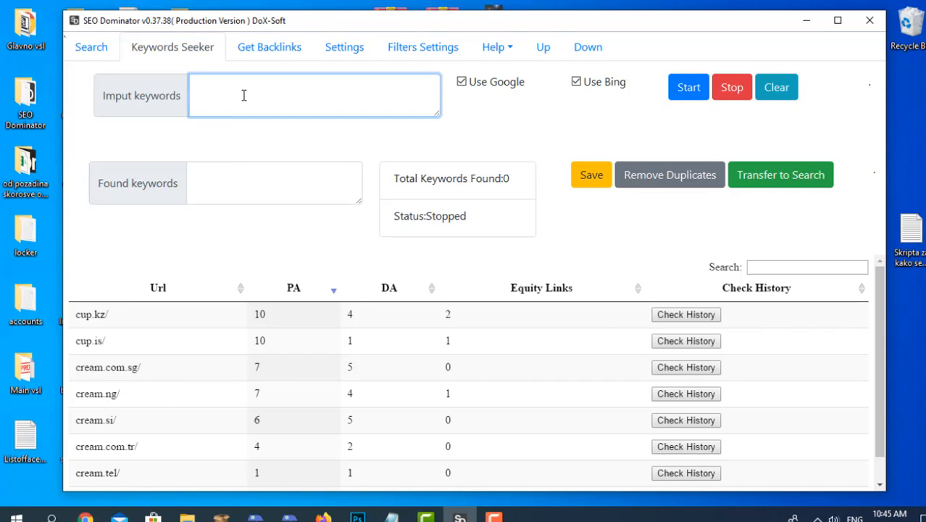
text(keyboard)
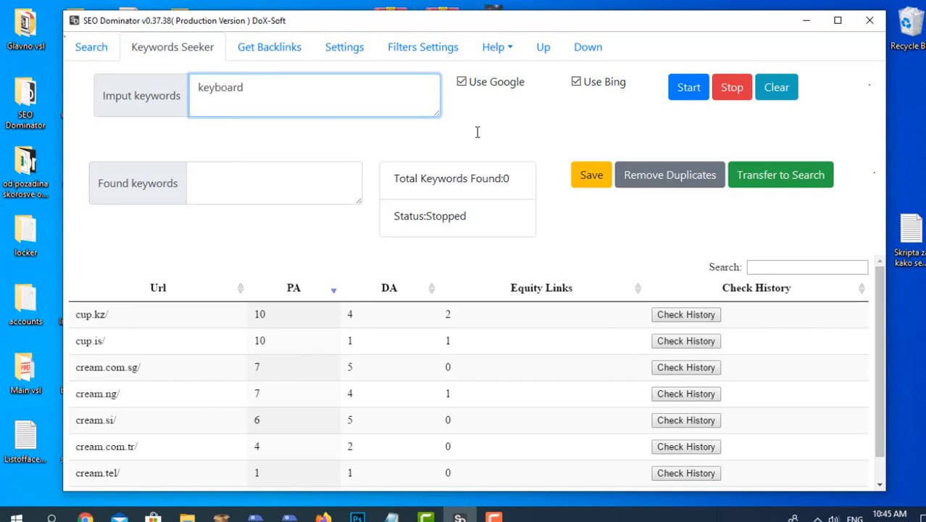
click(728, 87)
click(674, 88)
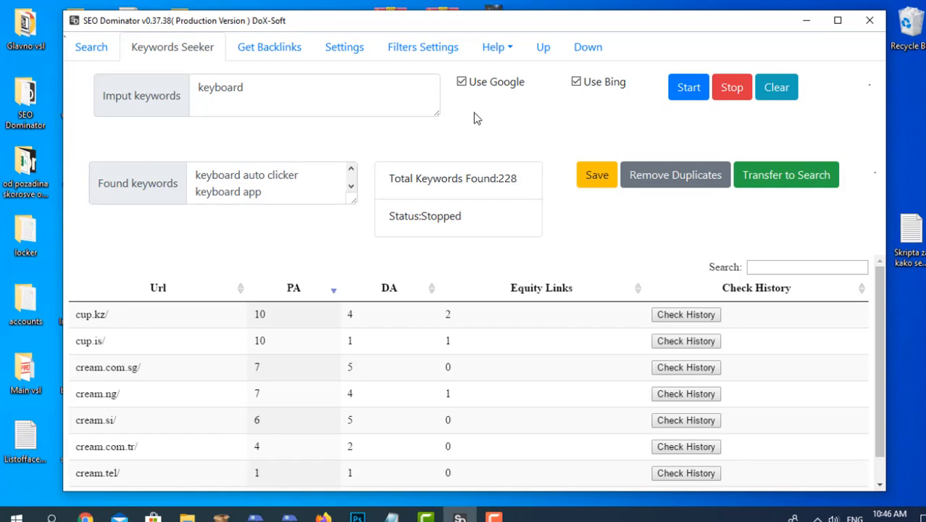
Remove duplicates from the found keyboard keywords and transfer the list to Search.
click(652, 178)
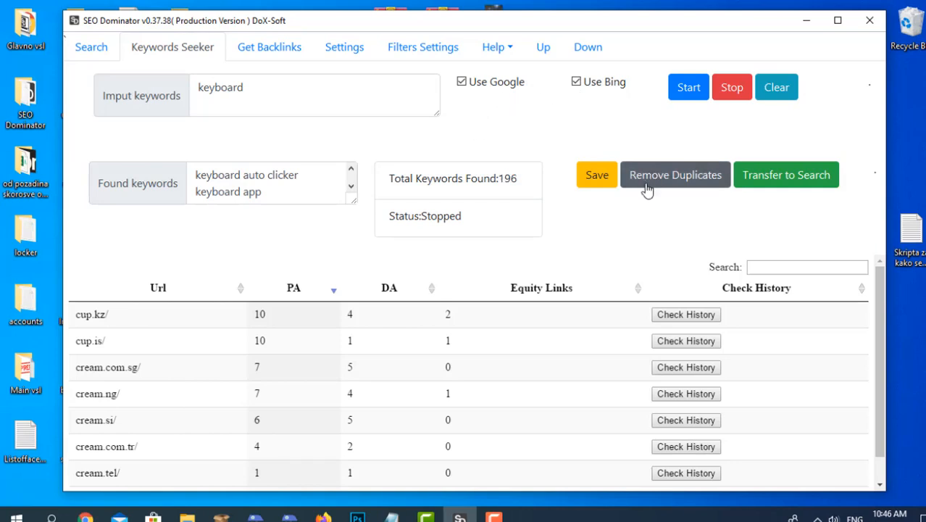
click(607, 186)
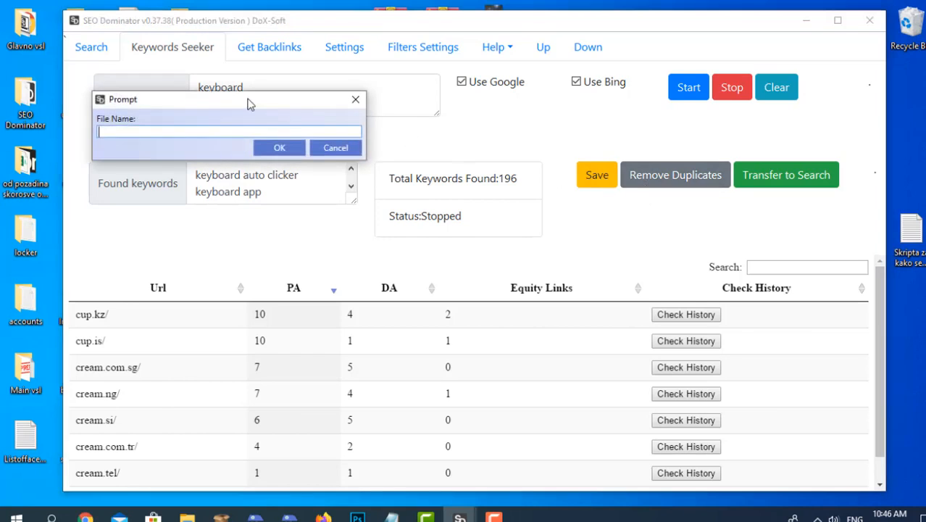
click(355, 99)
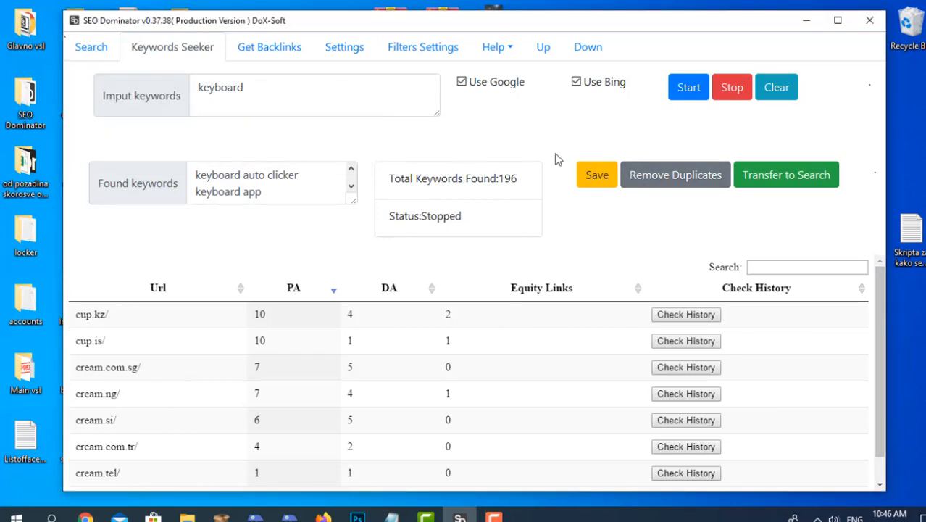
click(789, 177)
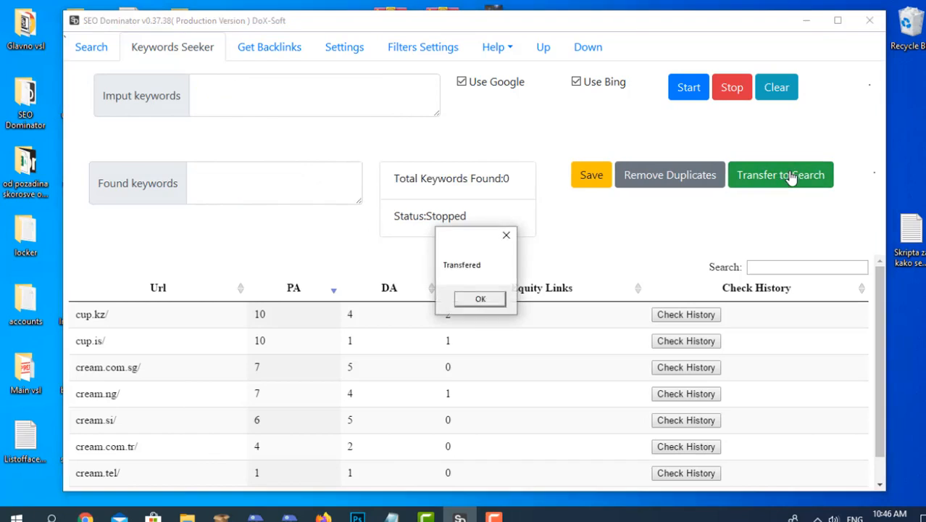
click(480, 300)
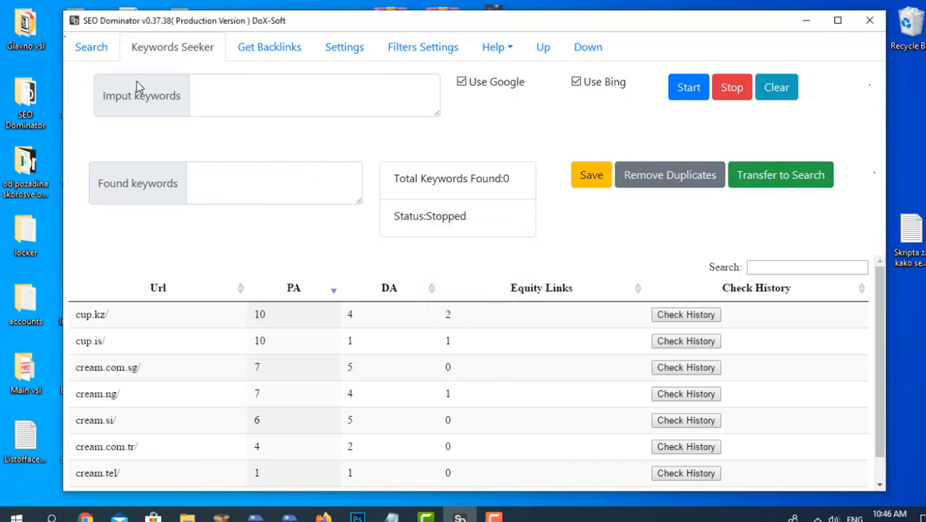
click(101, 55)
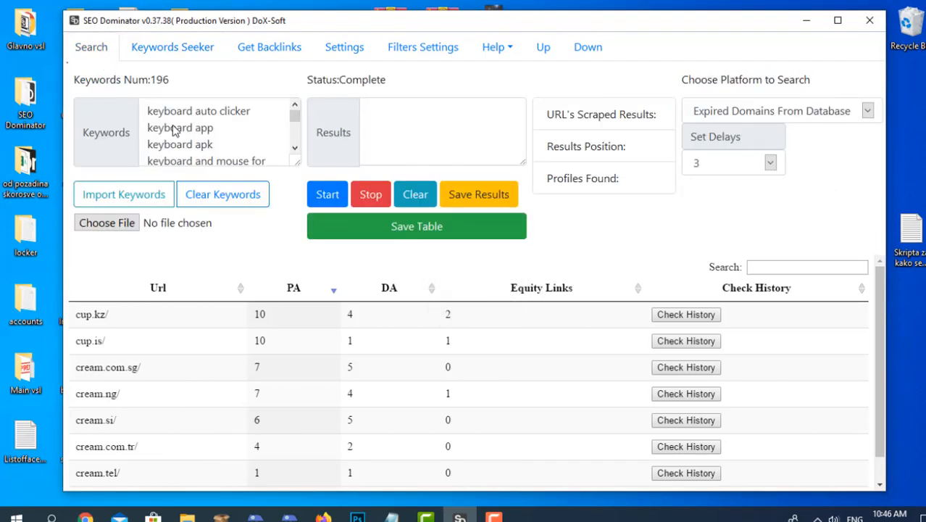
click(160, 52)
click(106, 50)
click(183, 51)
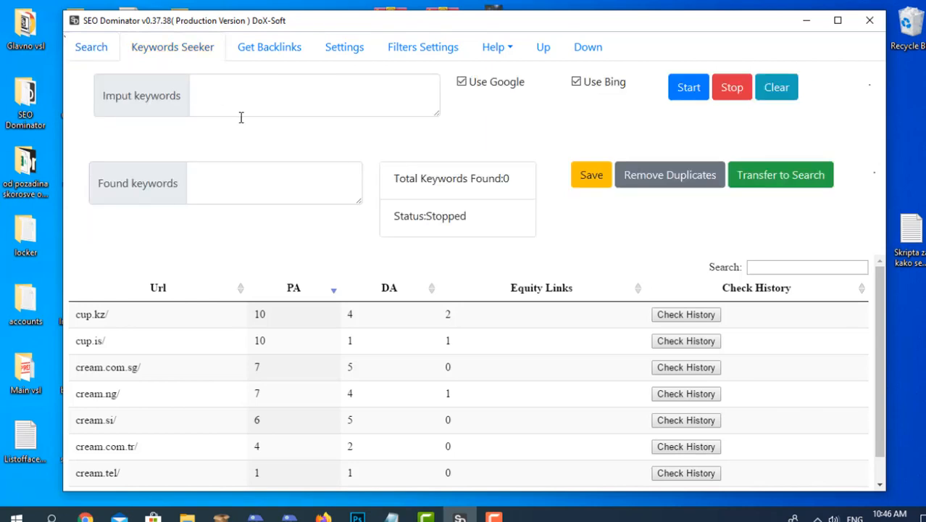
click(91, 48)
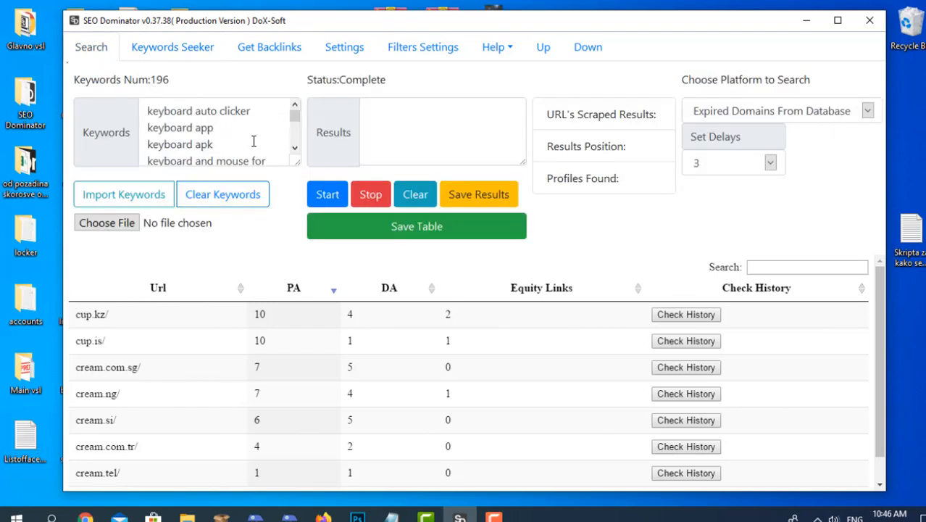
Clear the transferred keywords in Search and enter "type keywords" as the keyword text instead.
click(251, 195)
click(218, 109)
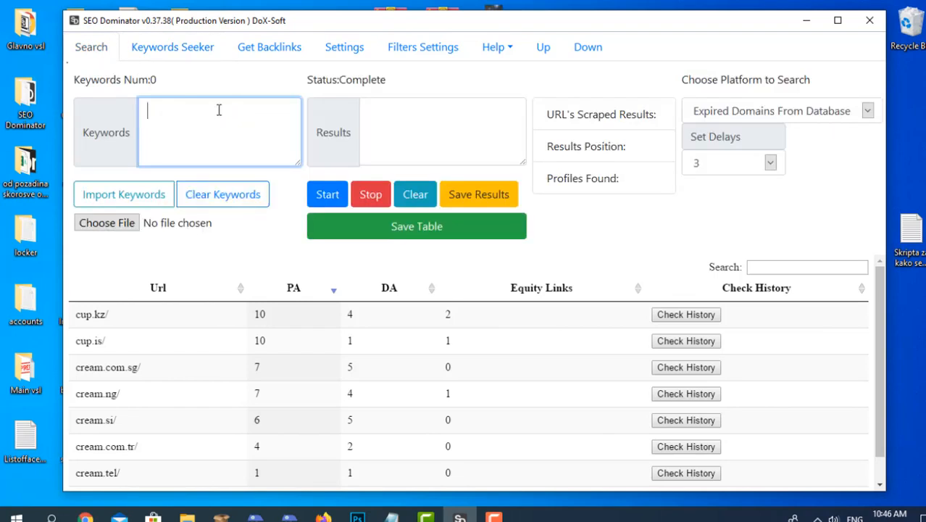
text(type keywords)
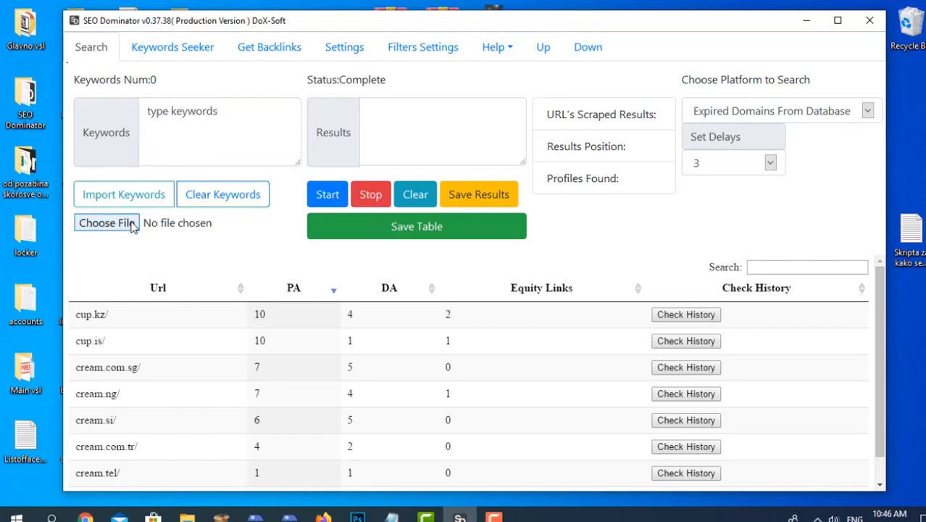
Import keywords from the desktop text file "seo email" into Search, and clear the imported list.
click(115, 222)
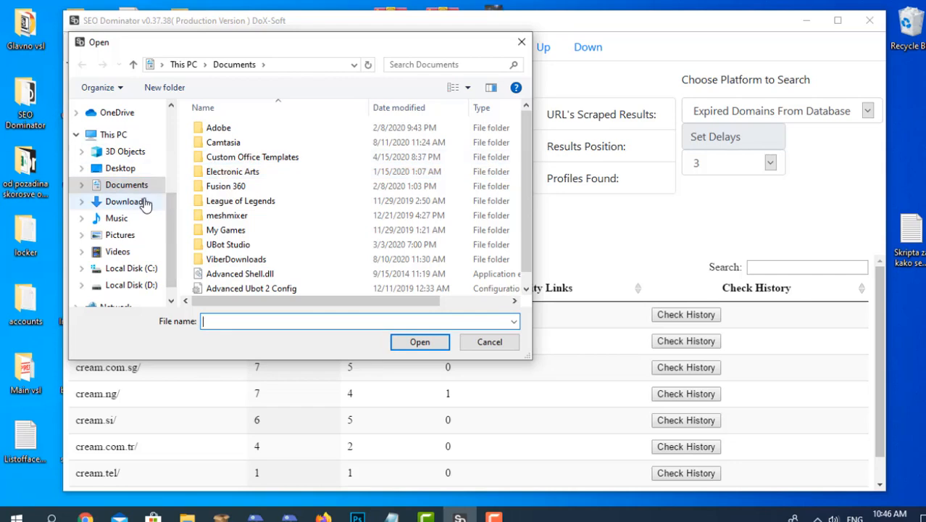
click(114, 168)
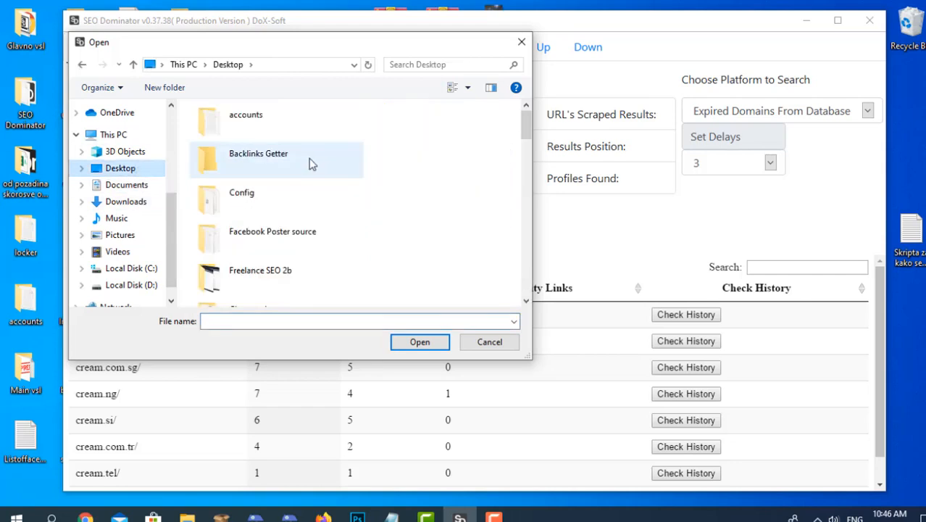
scroll(310, 165, down, 10)
scroll(308, 174, up, 2)
click(246, 282)
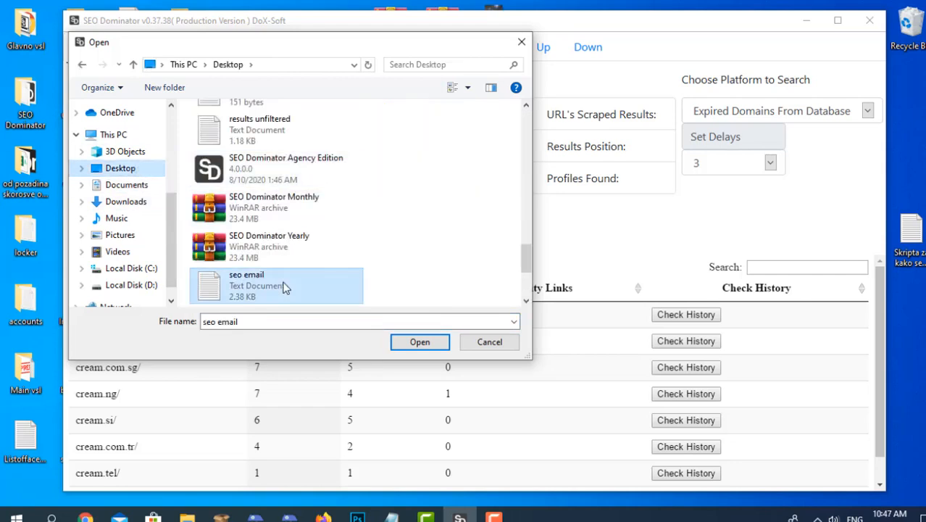
click(414, 345)
click(124, 203)
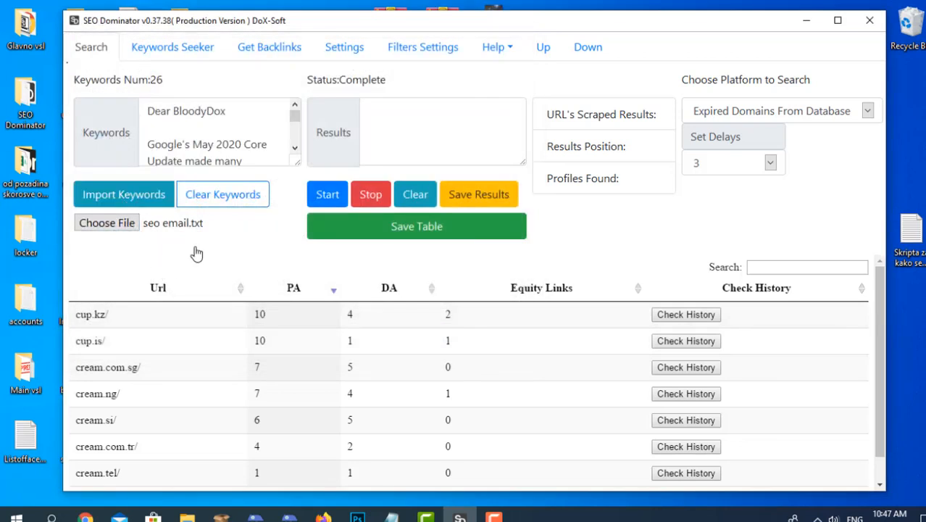
click(225, 204)
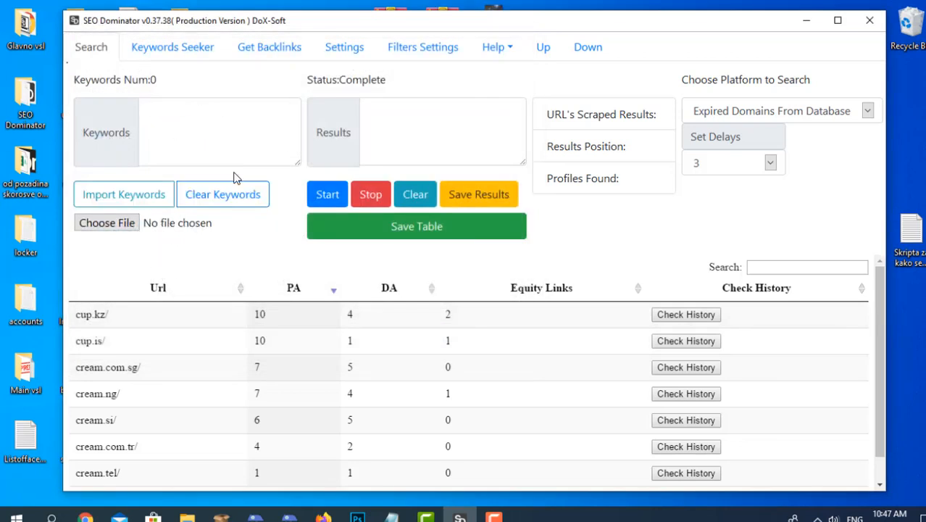
Open Get Backlinks and examine the field for URLs alongside the cup.kz domain in the results table.
click(250, 47)
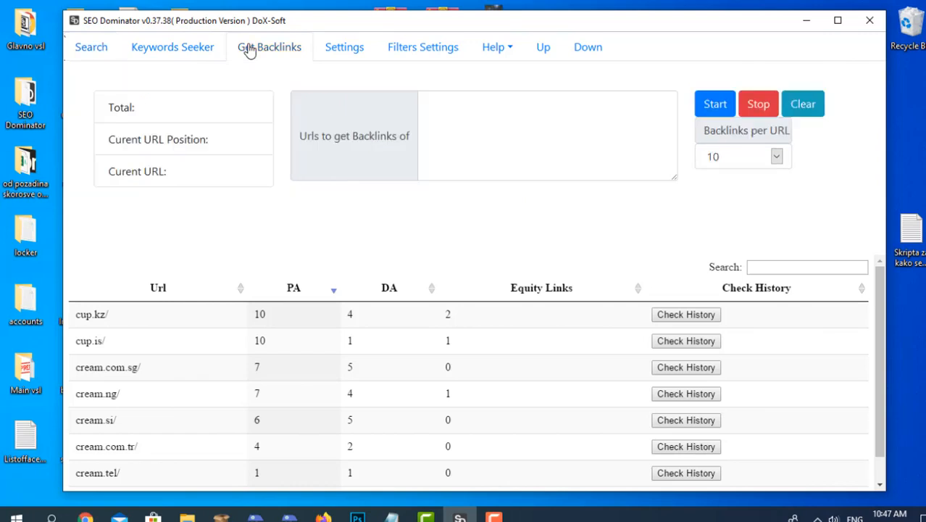
click(507, 125)
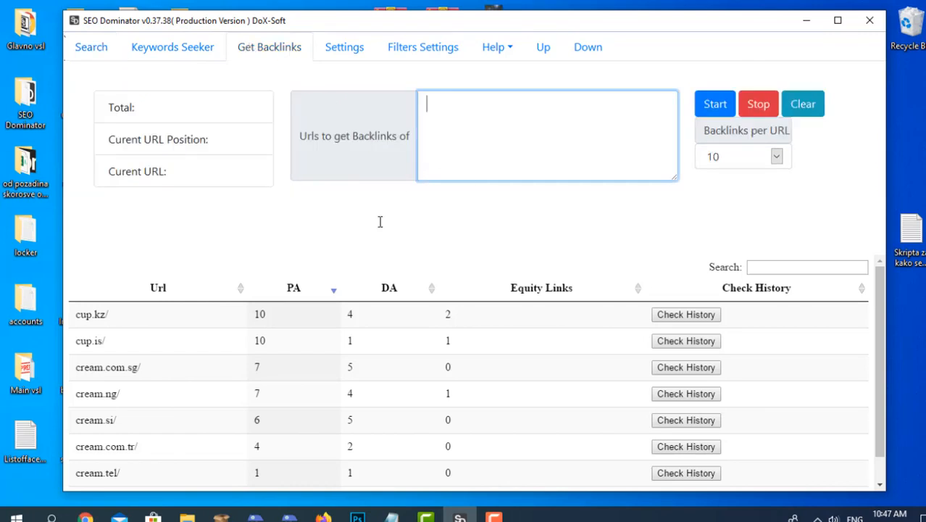
drag(76, 315, 111, 313)
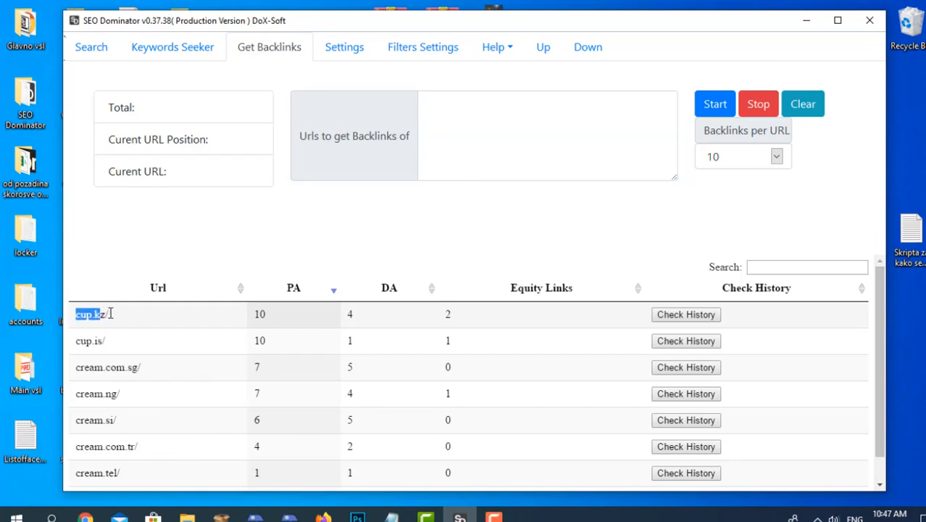
click(424, 111)
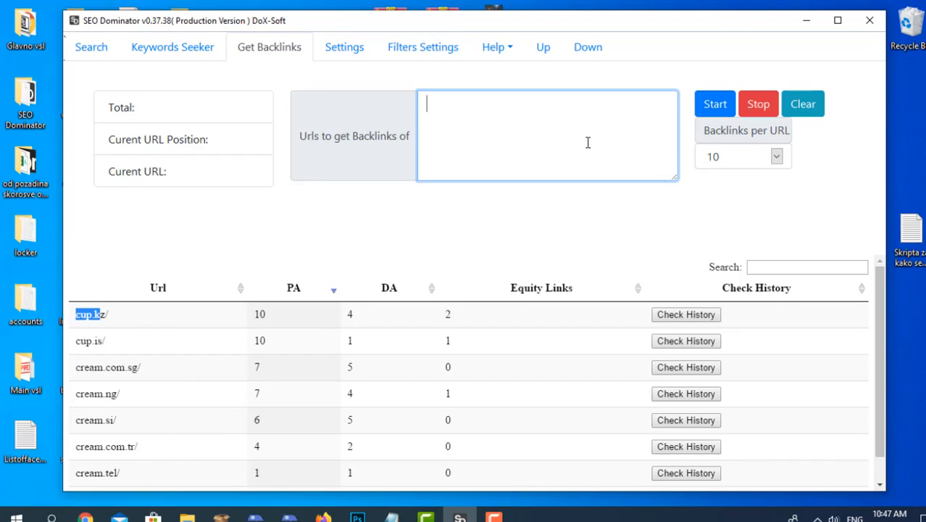
click(519, 218)
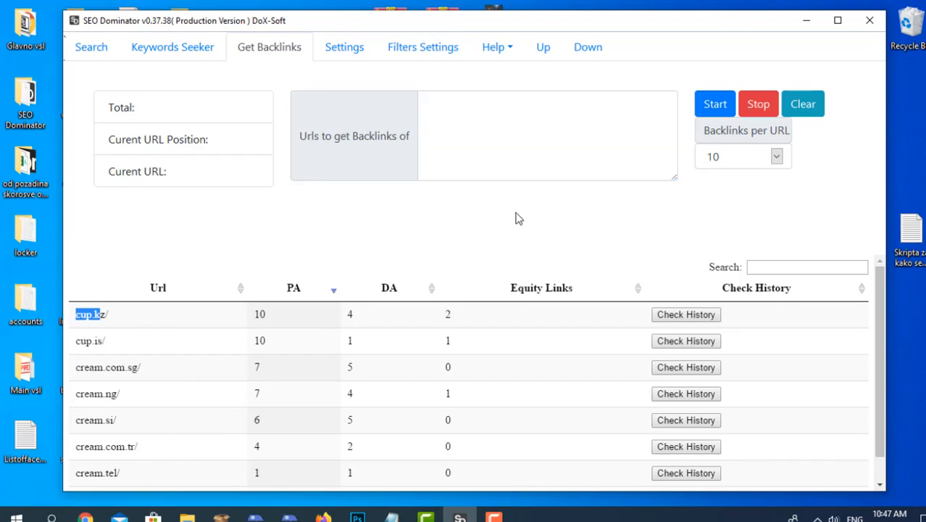
click(521, 112)
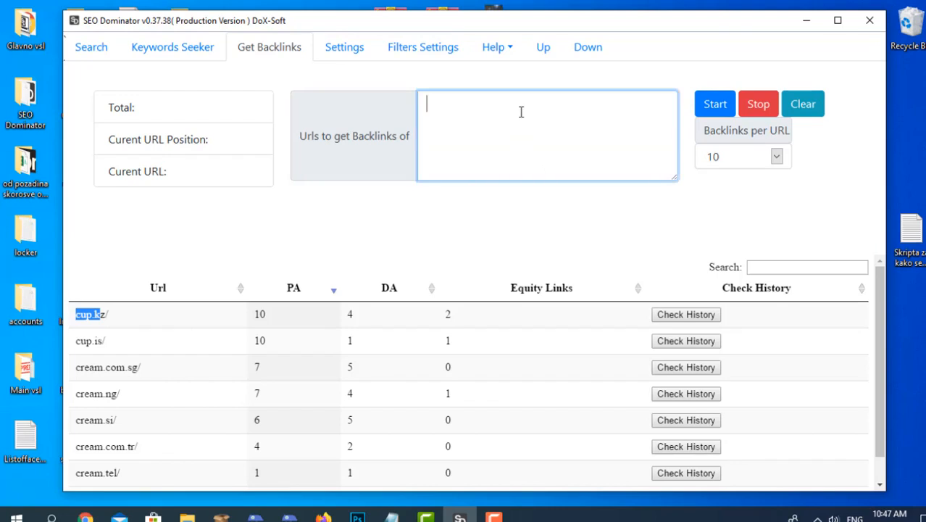
Review the Backlinks per URL choices from 10 to 1000 and keep 10 selected.
click(776, 158)
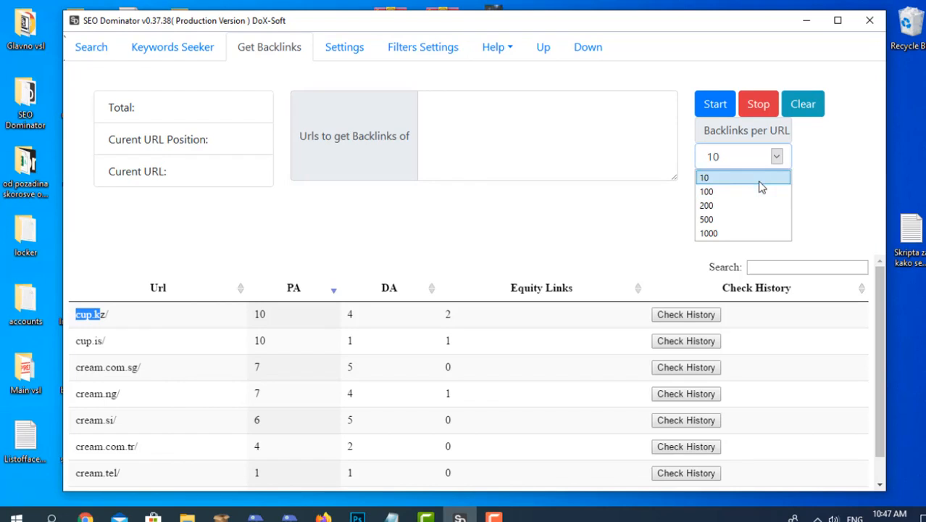
click(761, 187)
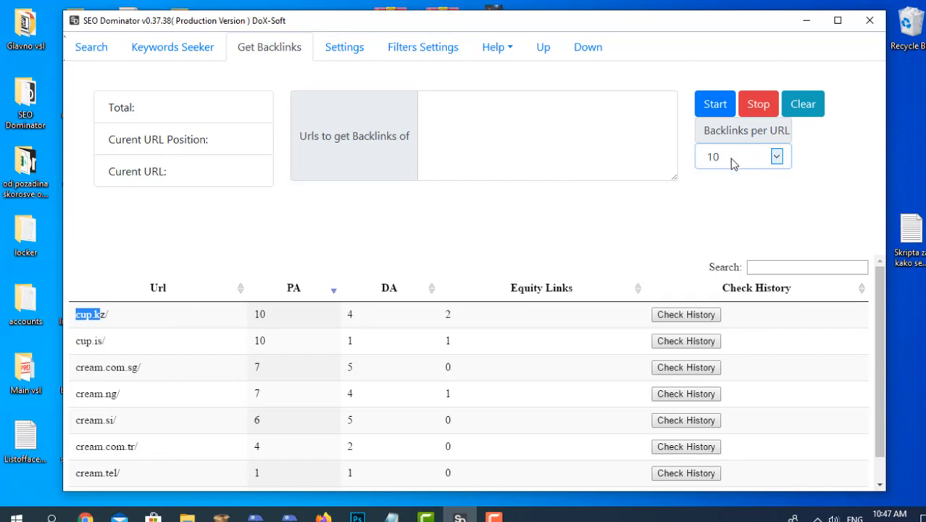
click(732, 158)
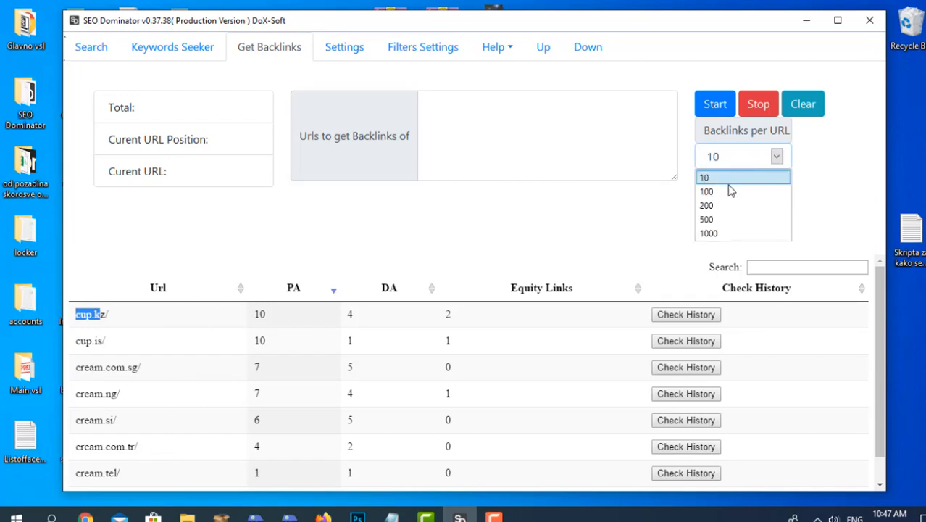
click(729, 191)
click(732, 158)
click(727, 205)
click(720, 182)
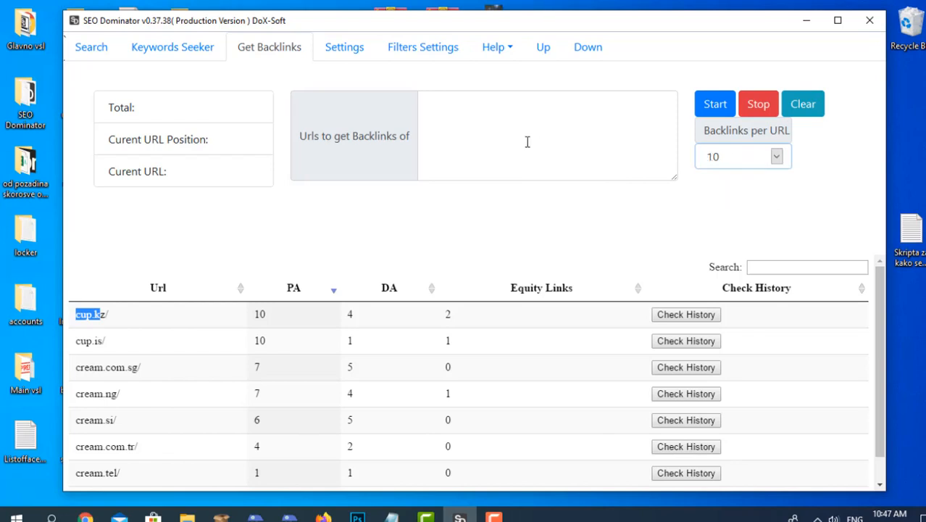
Enable Use Proxies in Settings and open the proxy file selection without choosing a file.
click(346, 50)
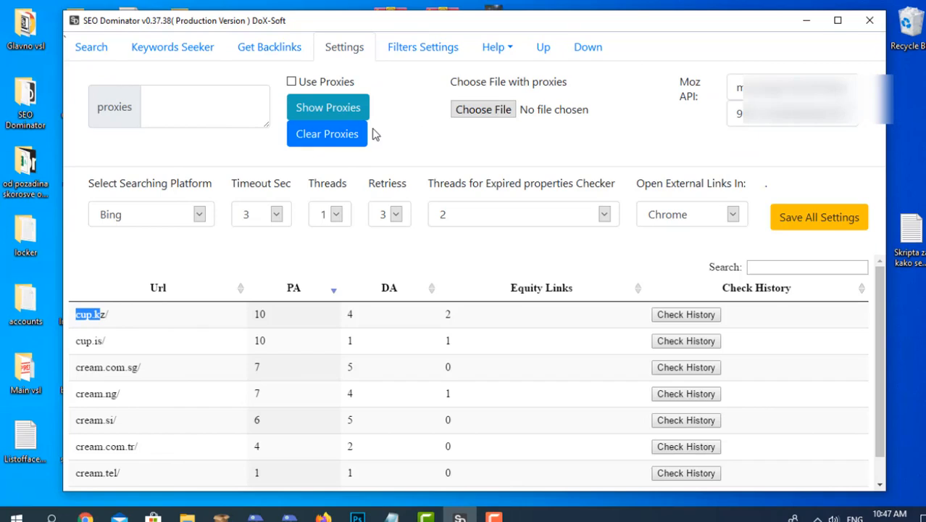
click(267, 106)
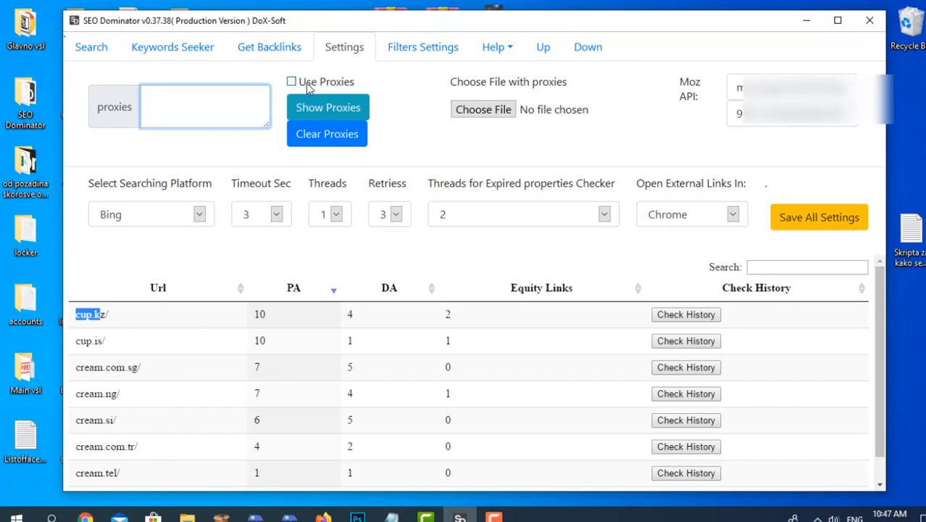
click(292, 82)
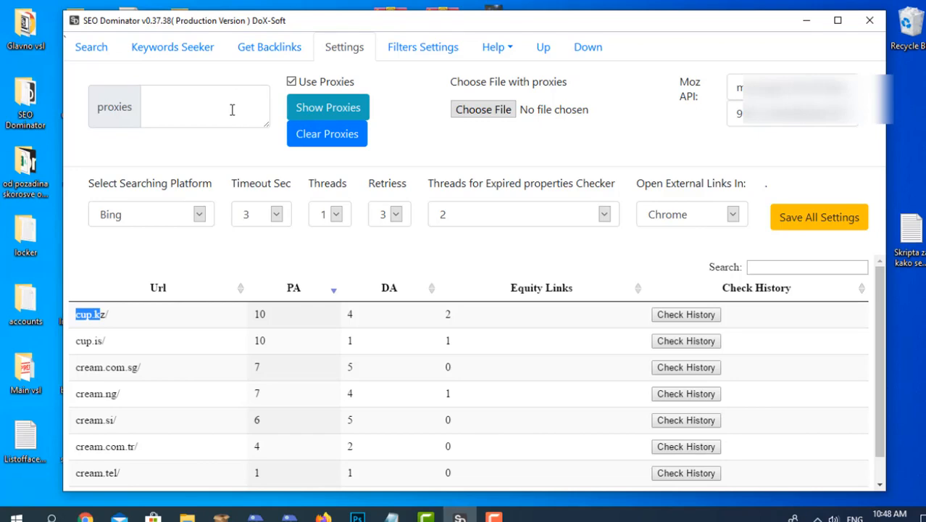
click(474, 112)
click(520, 43)
Enter the sample proxy 1.12.231:12 manually, clear the proxies and disable Use Proxies.
click(208, 107)
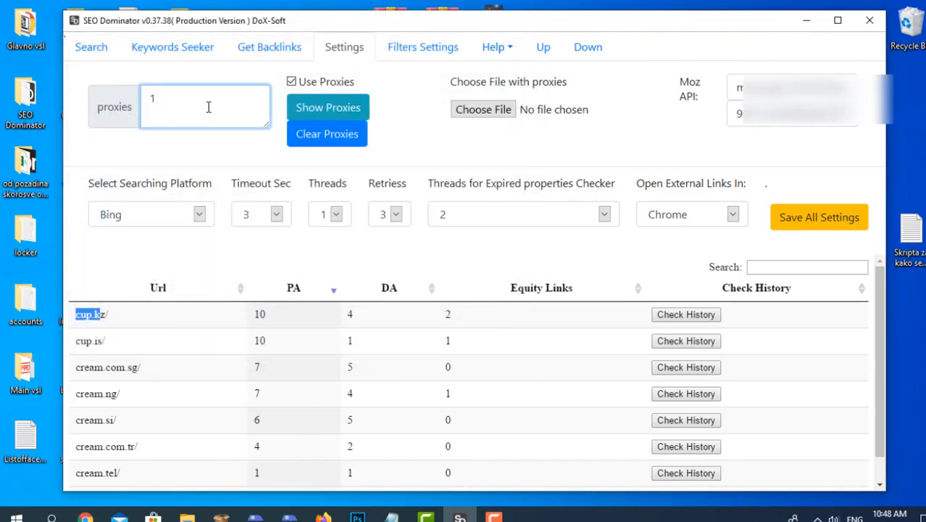
text(1.12.231:12)
click(307, 133)
click(291, 82)
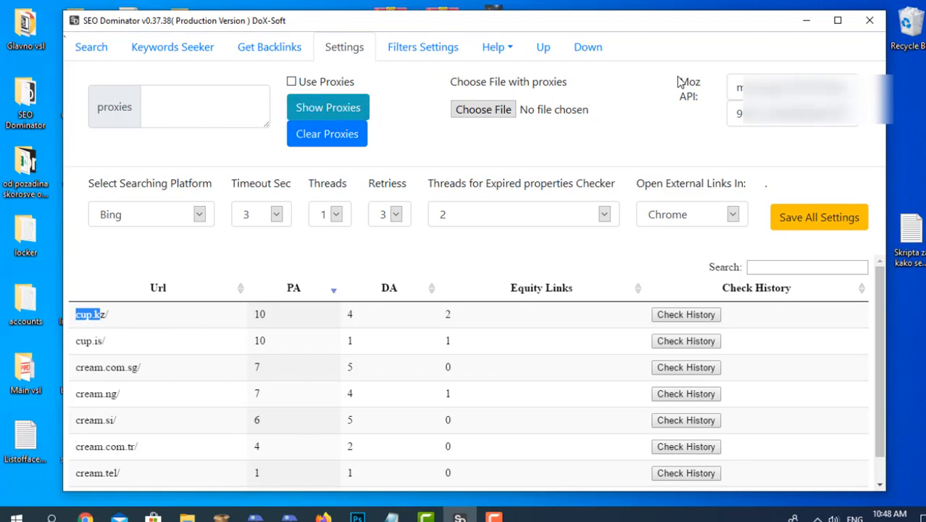
Examine the two Moz API credential fields in Settings.
drag(736, 84, 841, 87)
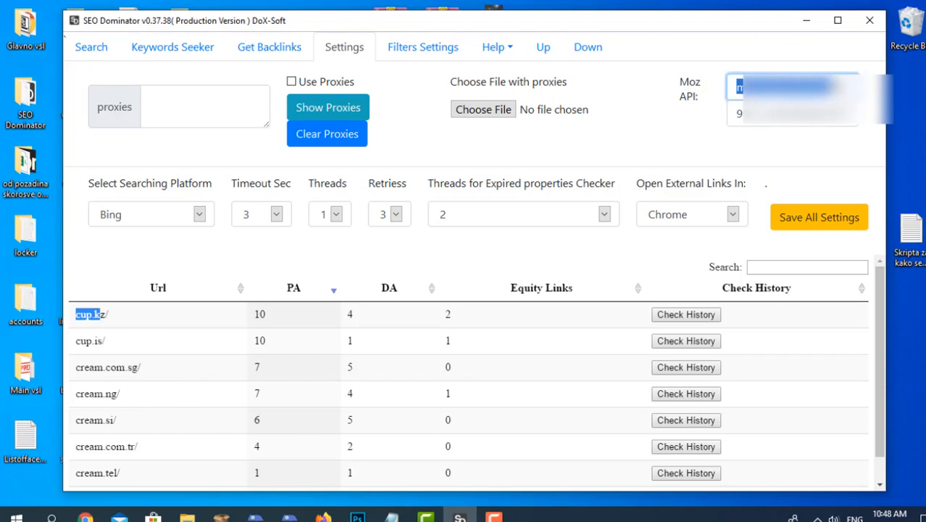
click(751, 115)
drag(736, 115, 858, 117)
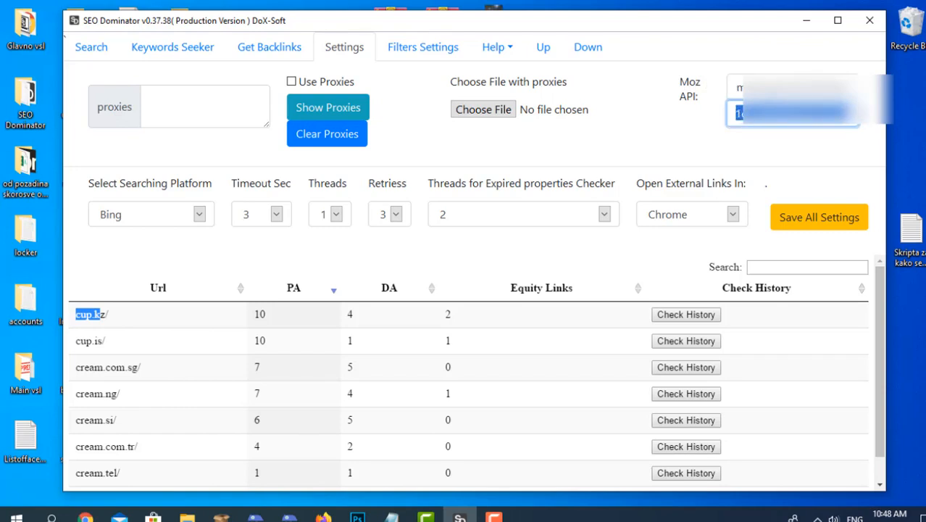
click(710, 132)
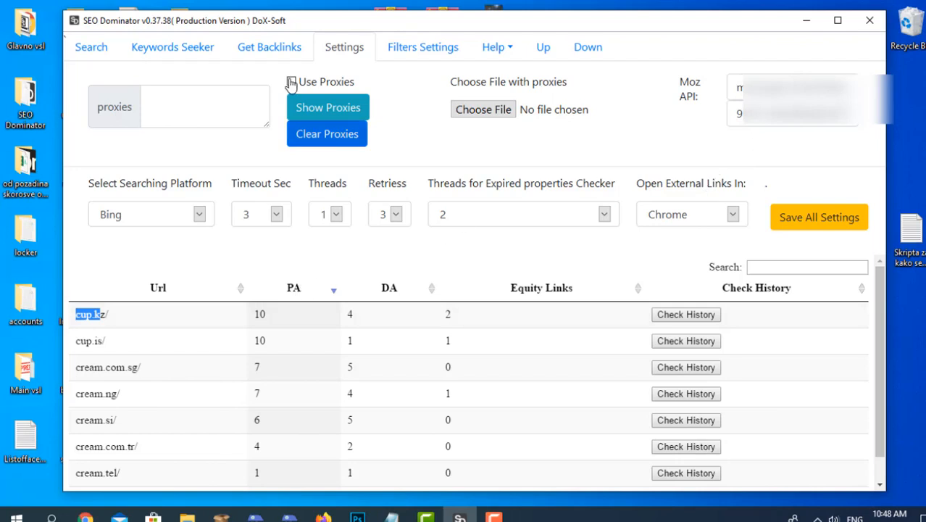
Return to Get Backlinks, try 1000 backlinks per URL and set the value back to 10.
click(290, 47)
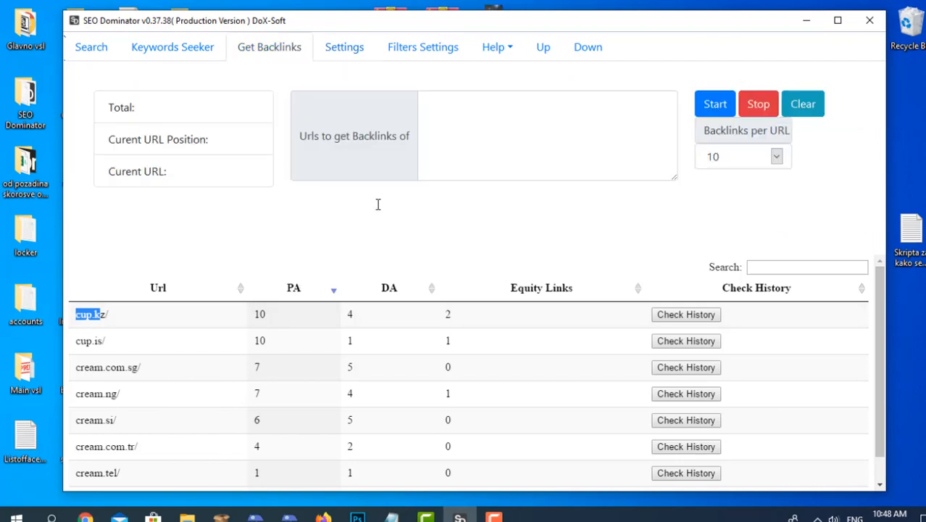
click(462, 112)
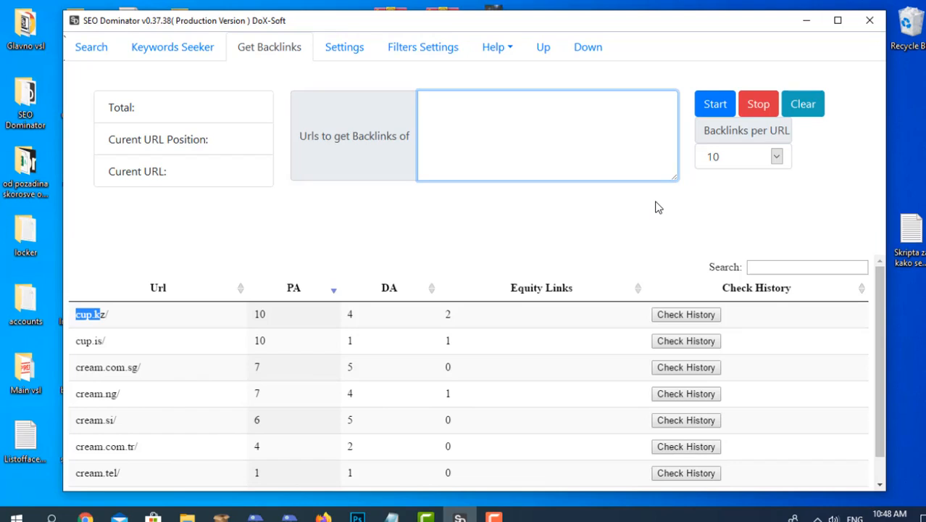
click(776, 156)
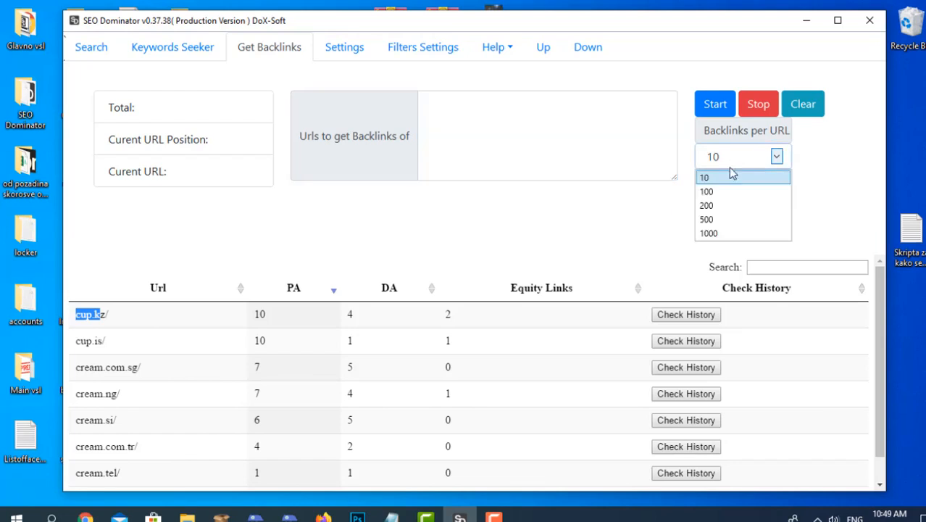
click(729, 233)
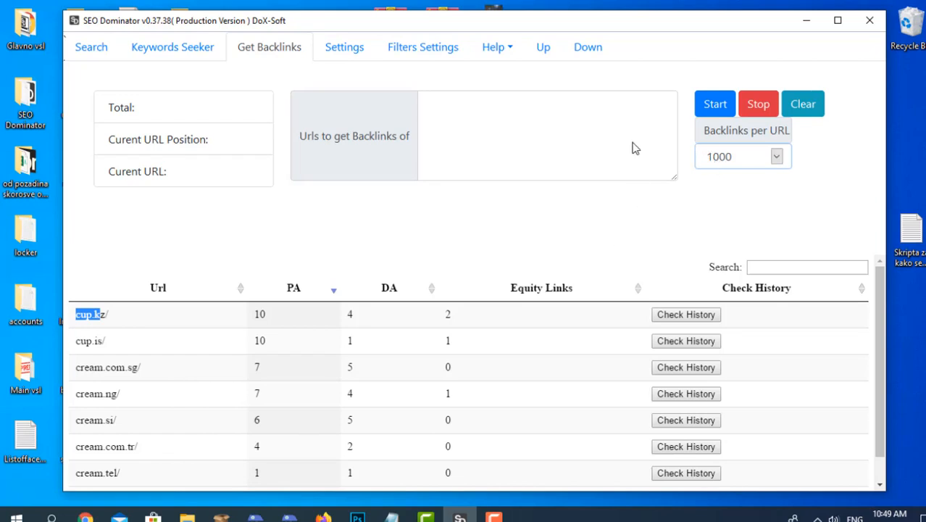
click(731, 161)
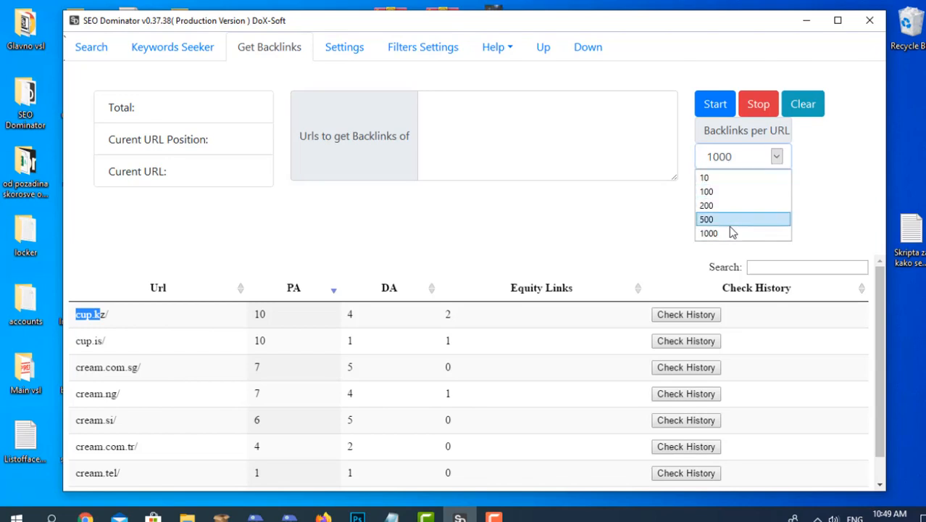
click(722, 179)
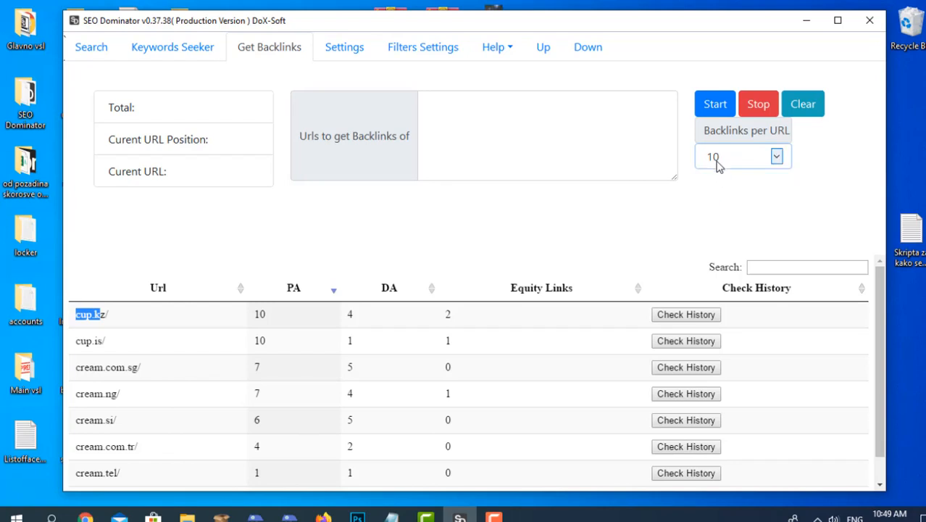
Try 100 backlinks per URL and restore the value to 10.
click(729, 164)
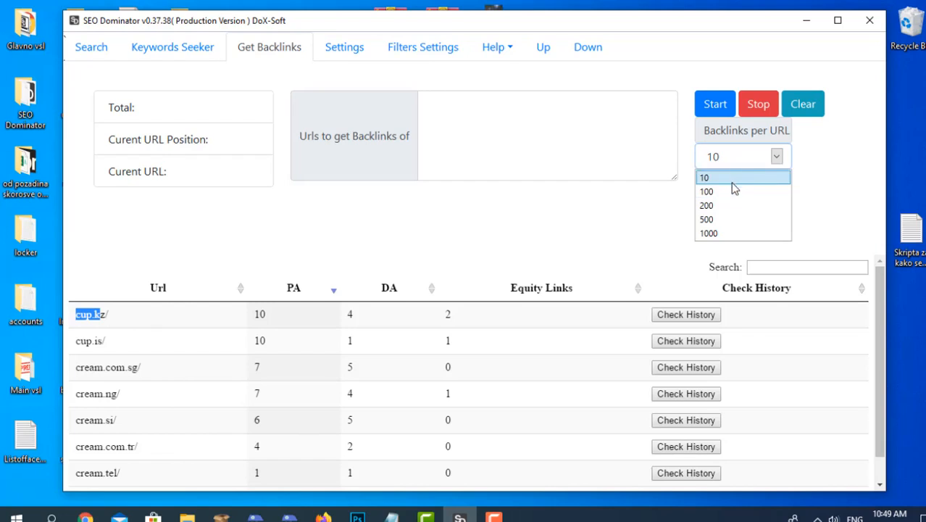
key(Down)
key(Up)
key(Up)
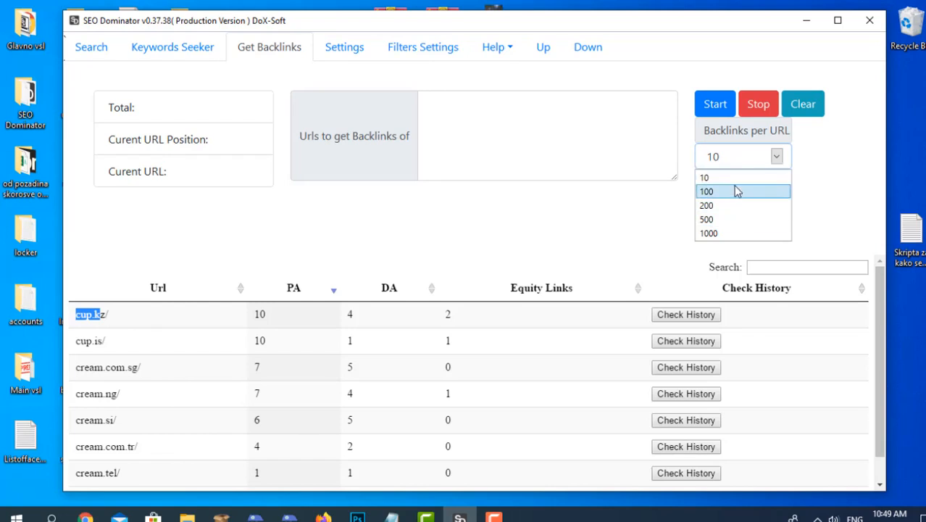
click(737, 190)
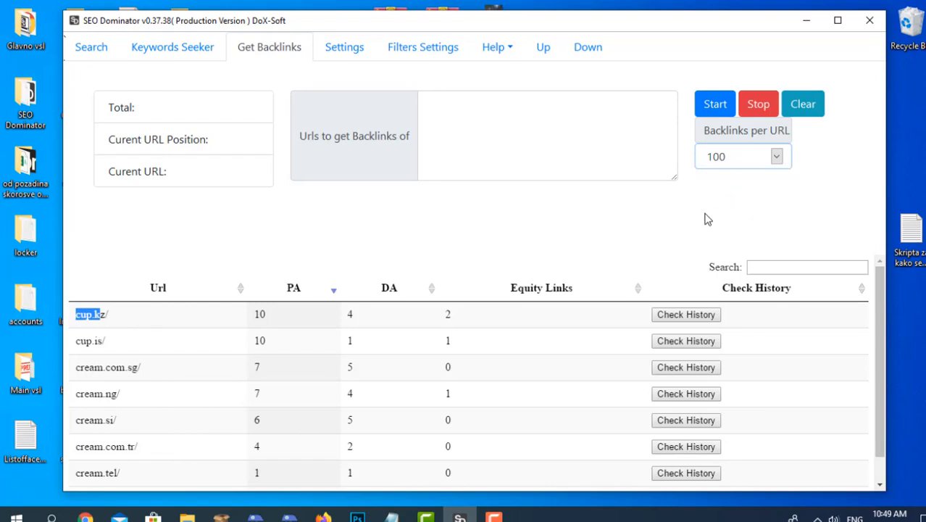
click(728, 161)
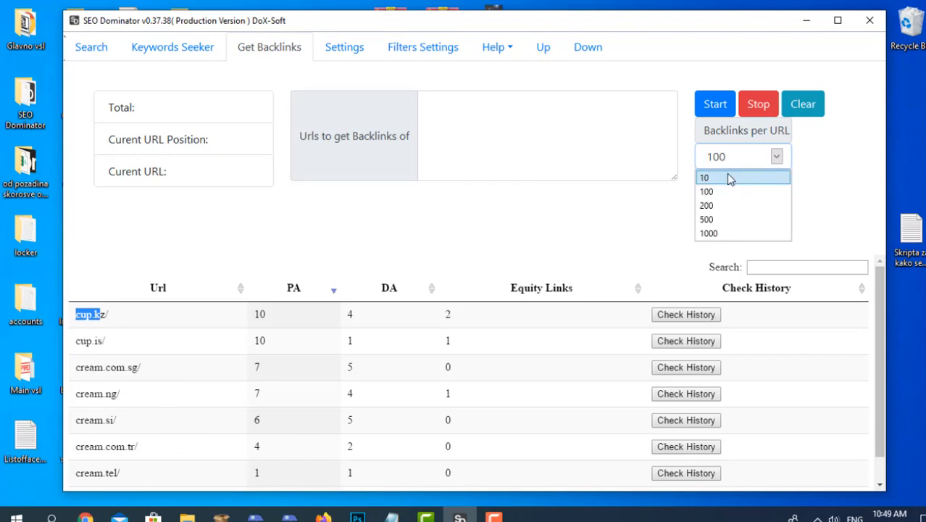
click(727, 176)
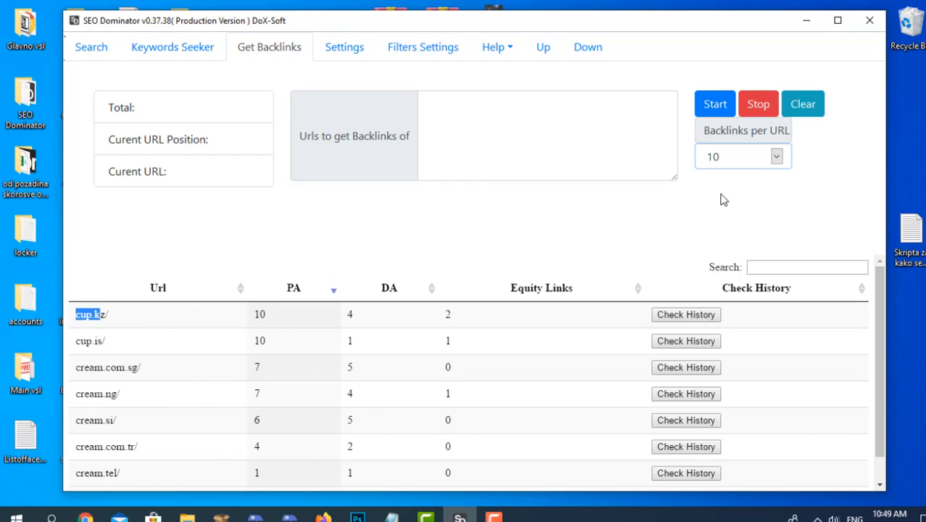
Enter cup.kz as the URL to get backlinks of and run the backlink search to completion.
click(649, 121)
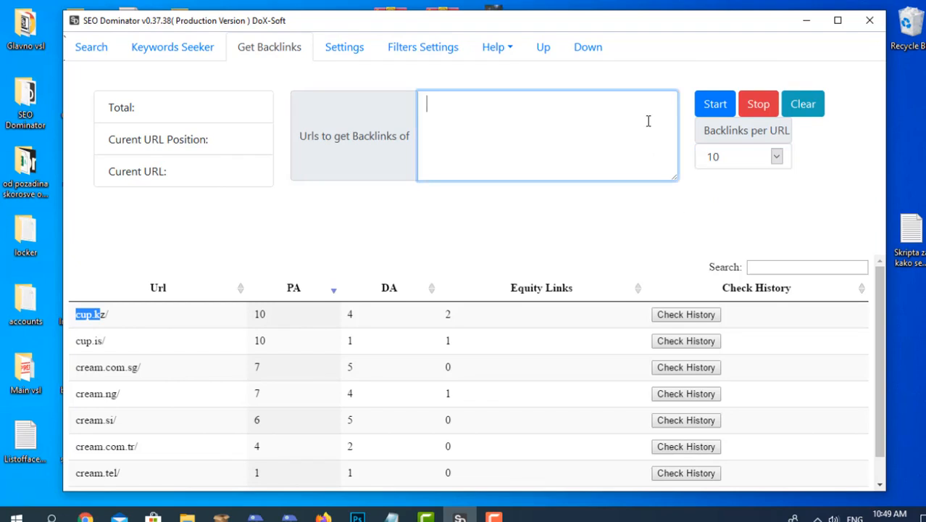
text(cup)
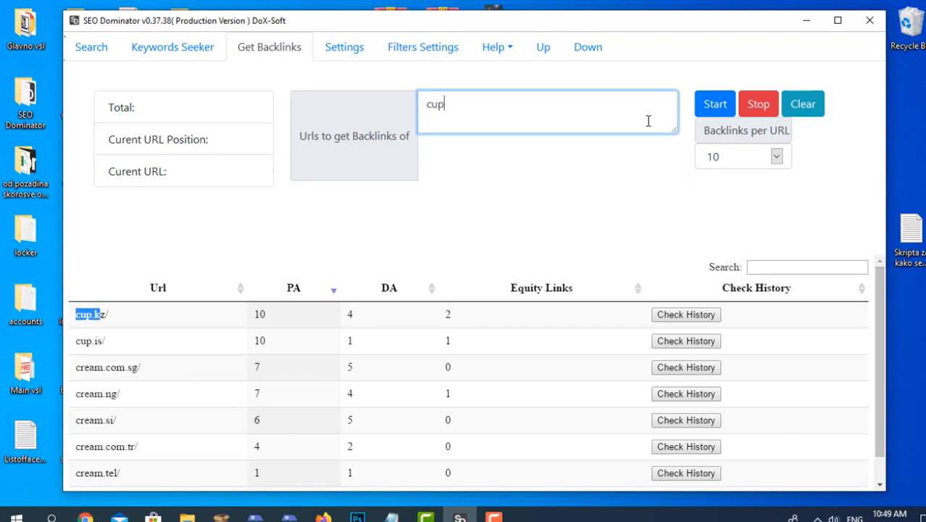
text(.kz)
click(174, 310)
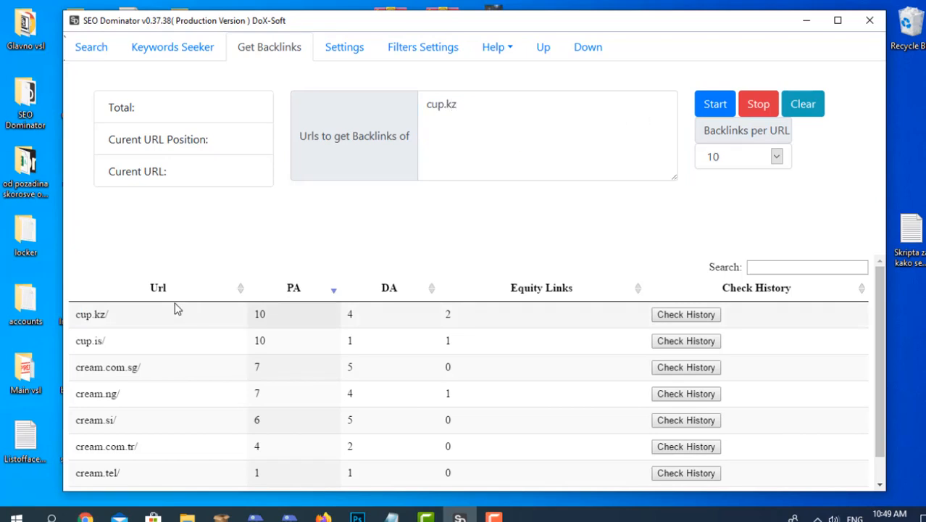
click(713, 109)
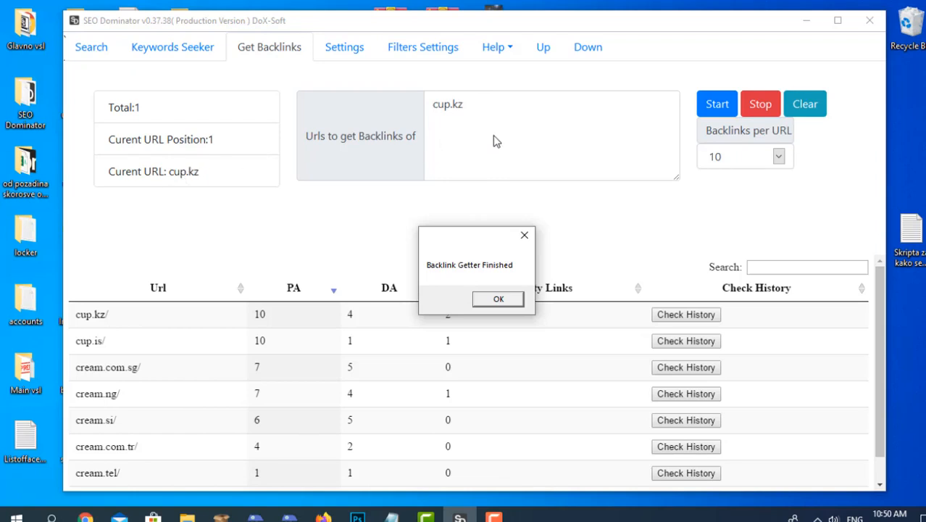
click(497, 300)
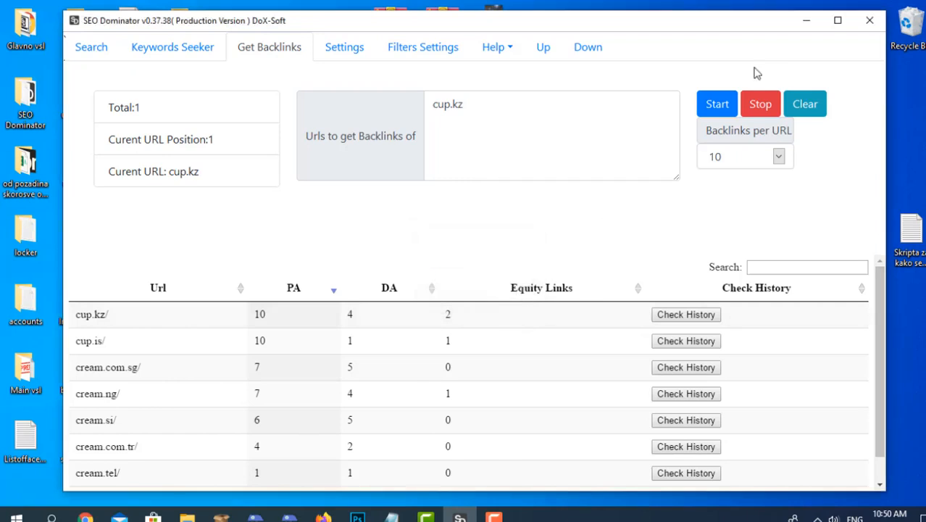
click(500, 104)
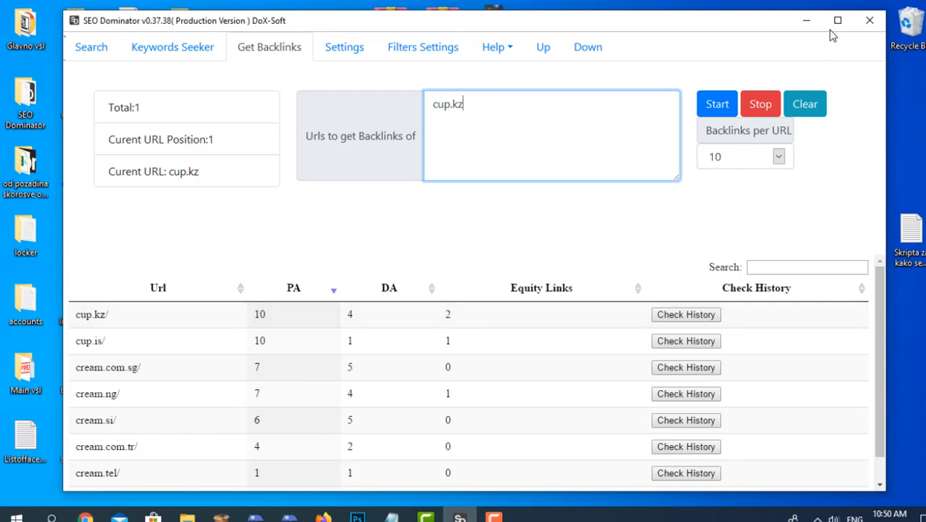
Switch to the desktop and open the cup.kz text file from the Backlinks Getter folder.
click(807, 21)
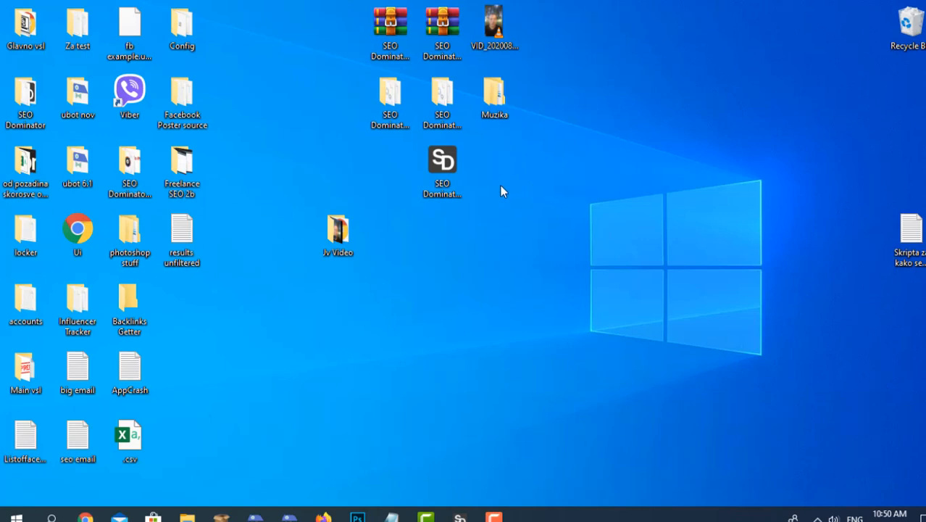
double_click(143, 305)
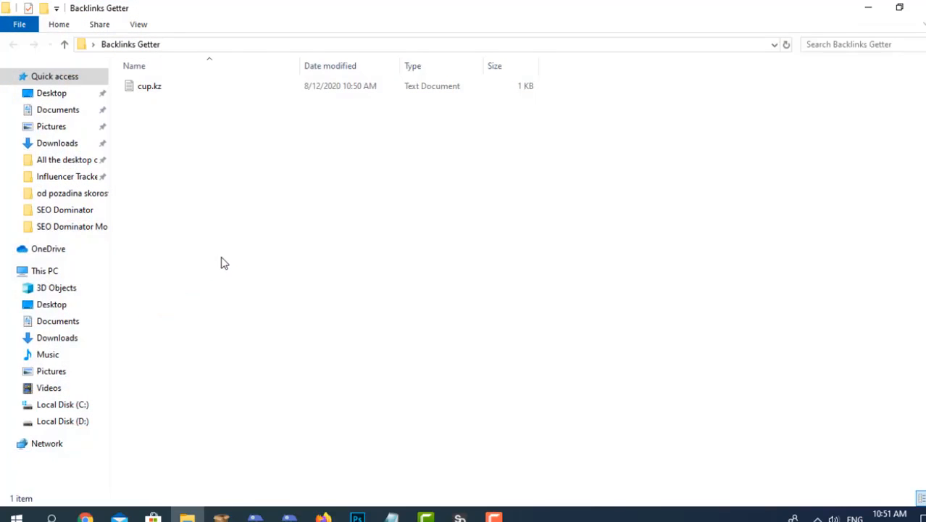
click(213, 88)
click(206, 178)
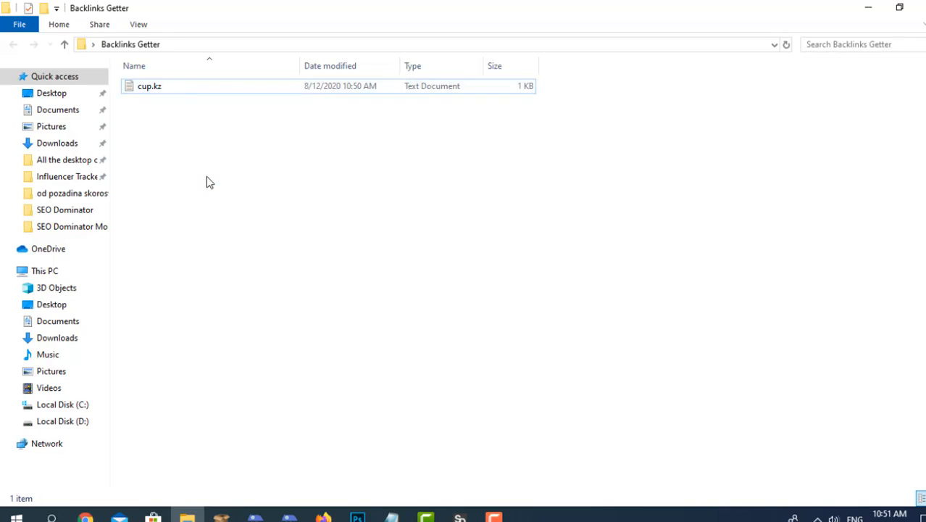
click(160, 98)
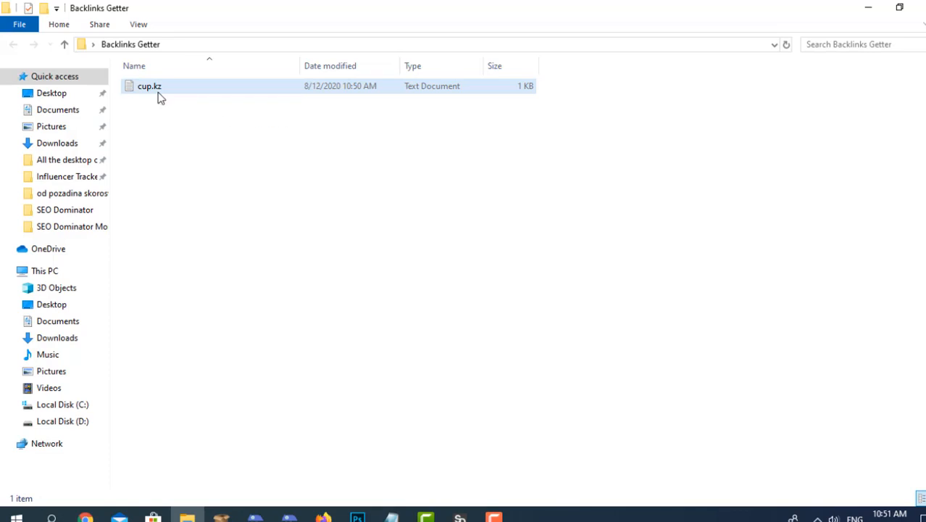
double_click(159, 96)
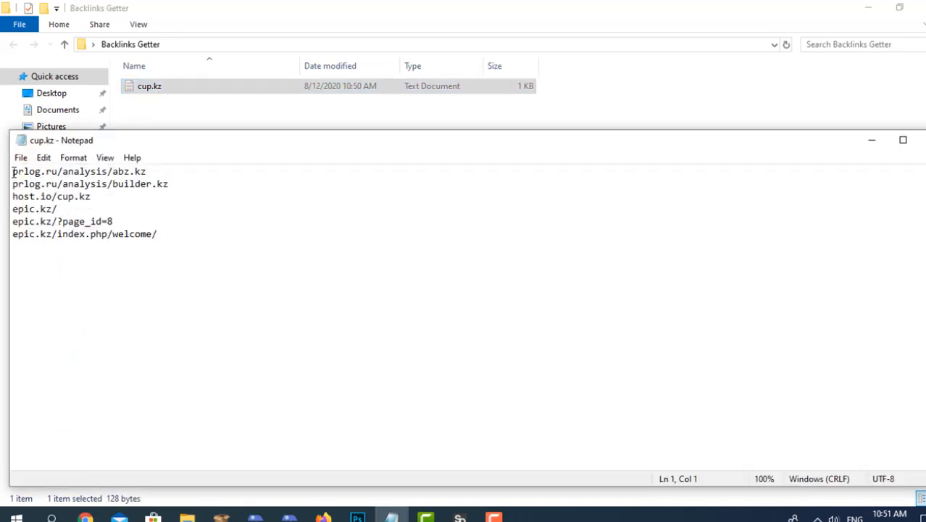
Examine the list of backlink URLs saved in the cup.kz text file.
drag(13, 172, 237, 249)
click(237, 249)
drag(159, 234, 3, 169)
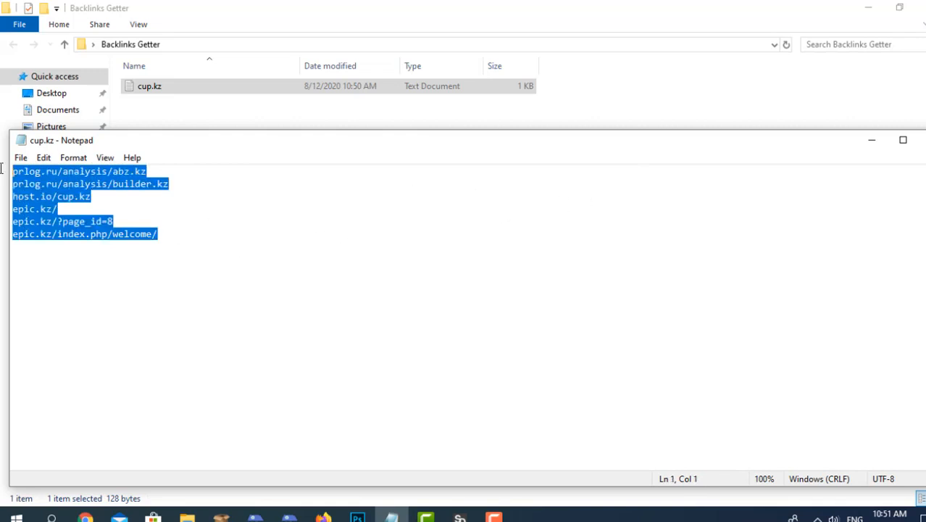
click(167, 249)
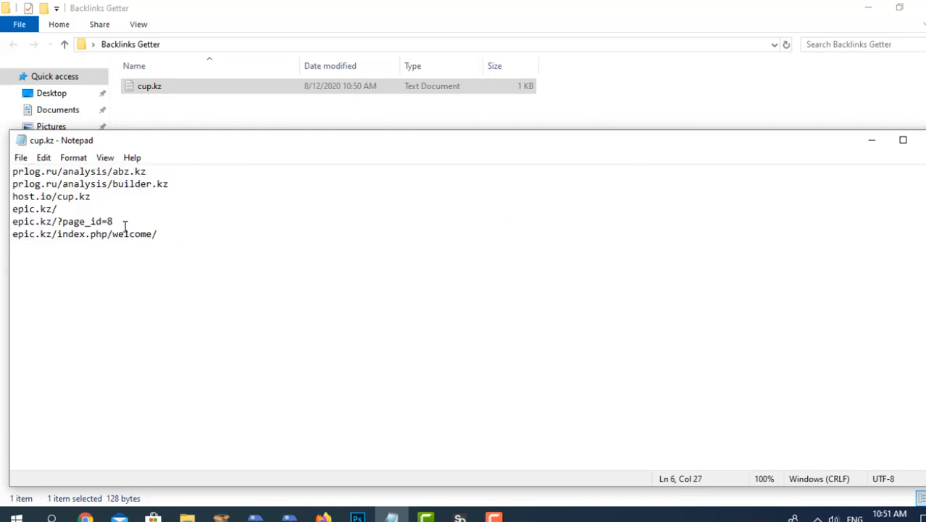
click(124, 225)
click(117, 209)
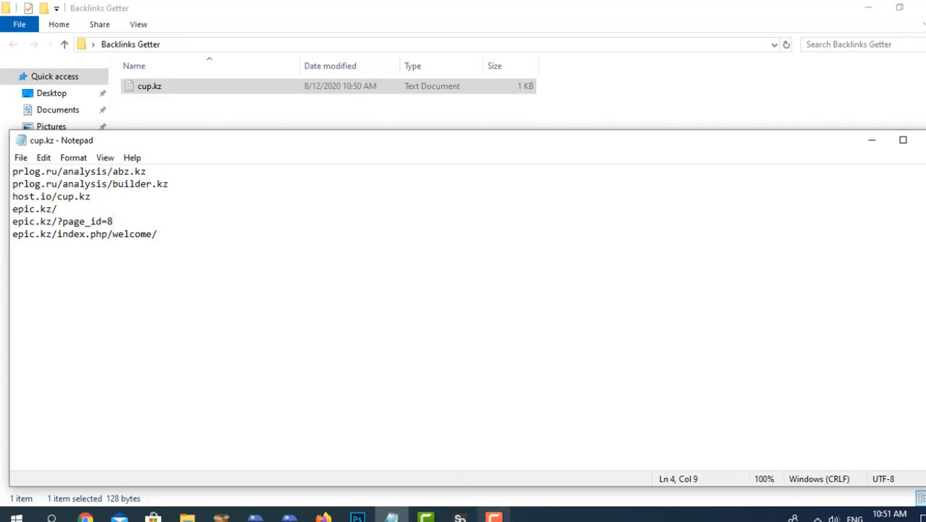
Close the cup.kz text file, return to SEO Dominator and clear the Get Backlinks URL list, enlarging its text box again.
click(459, 516)
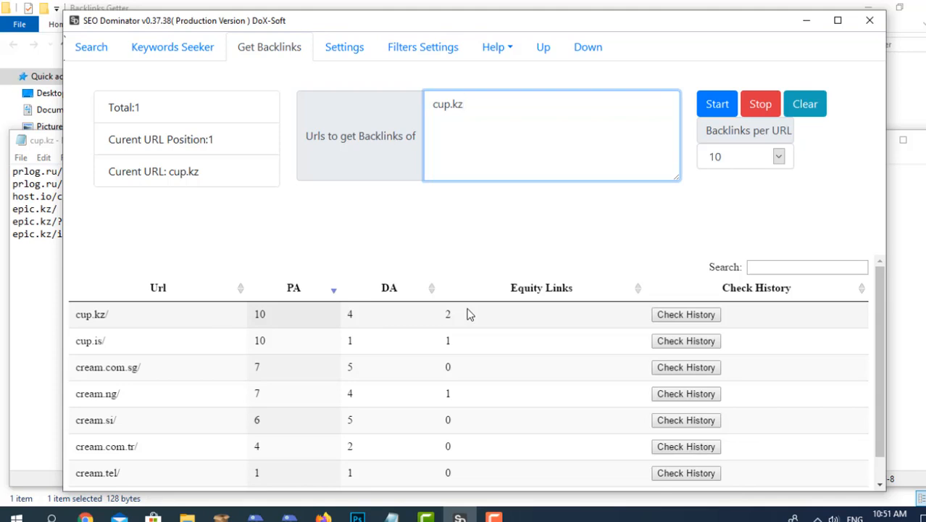
click(24, 260)
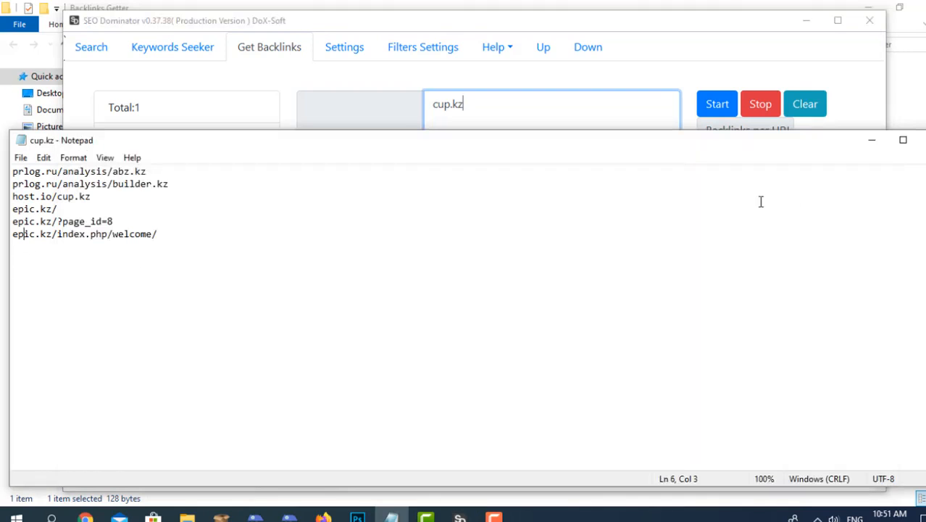
click(921, 142)
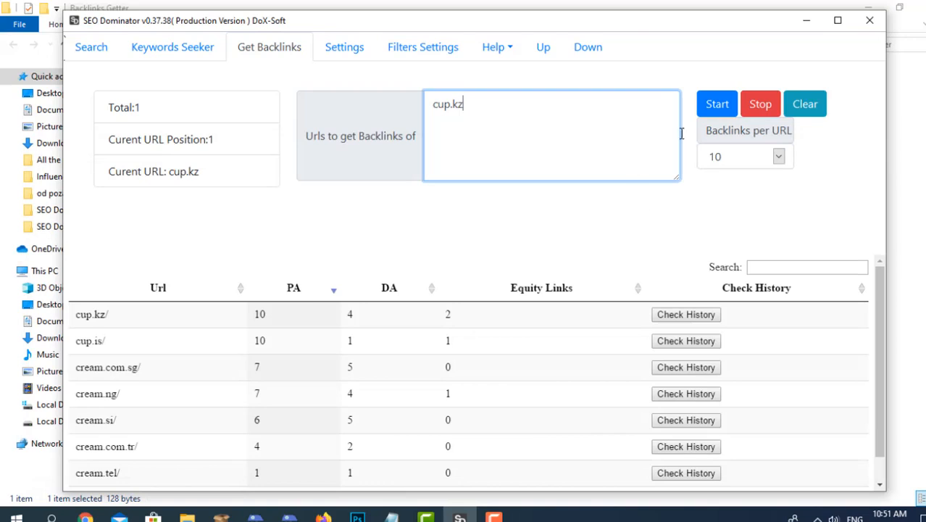
click(804, 104)
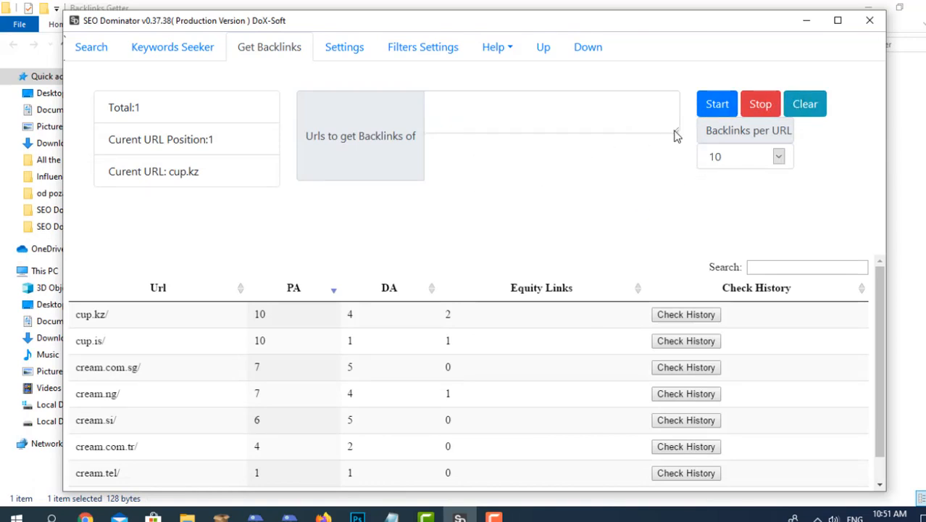
drag(674, 134, 677, 175)
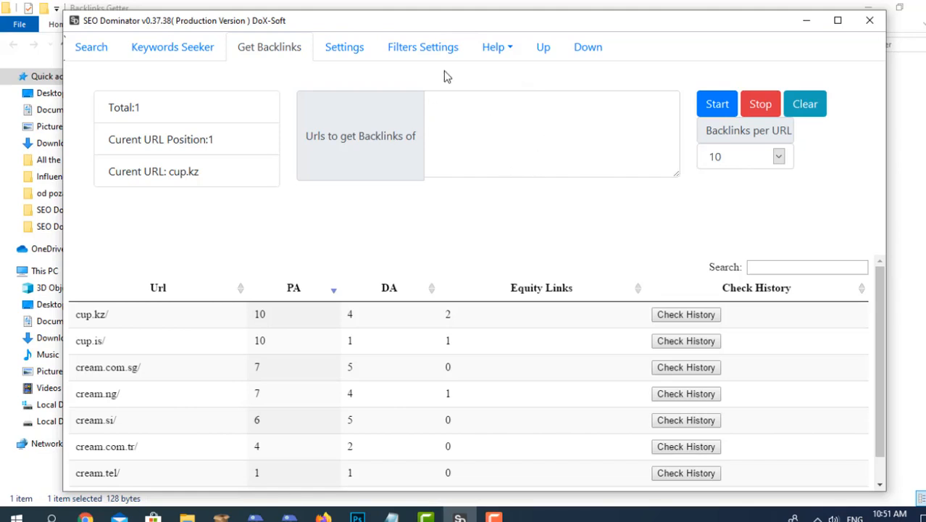
Go to Settings and review the searching platform choices, keeping Bing selected.
click(354, 44)
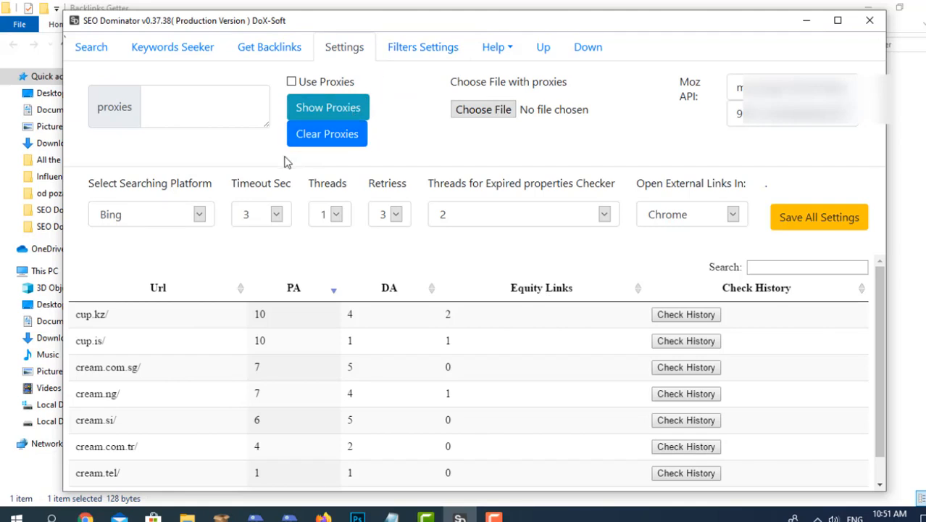
click(176, 220)
click(172, 189)
click(175, 208)
click(174, 187)
click(193, 216)
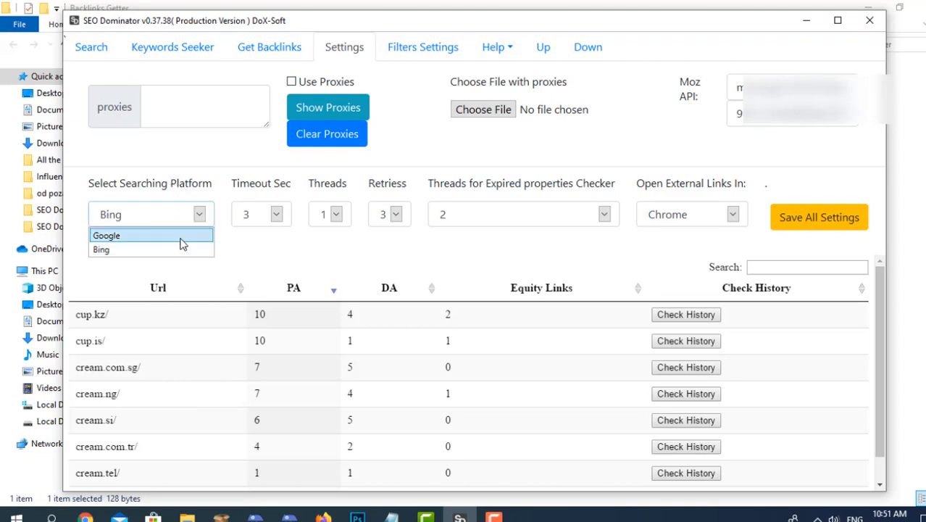
click(180, 251)
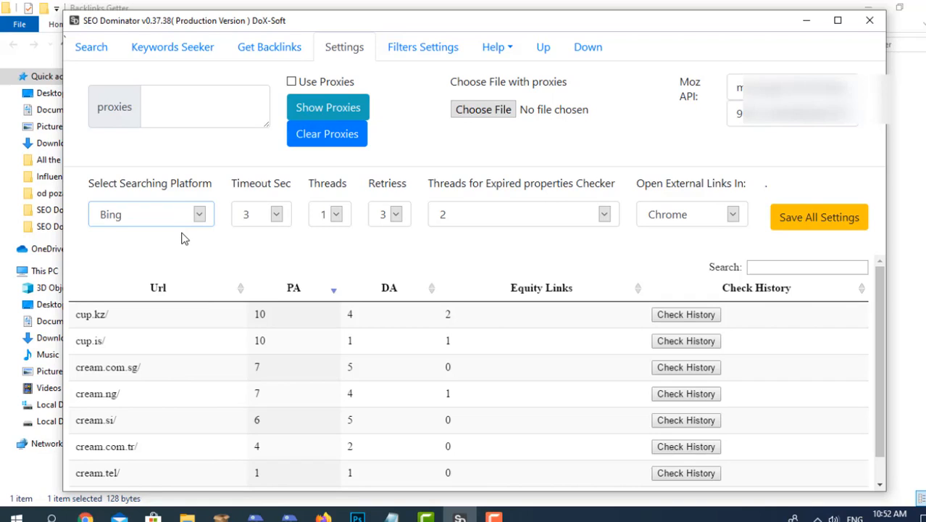
Try a search timeout of 1 second, review the other choices and set the timeout to 4 seconds.
click(277, 214)
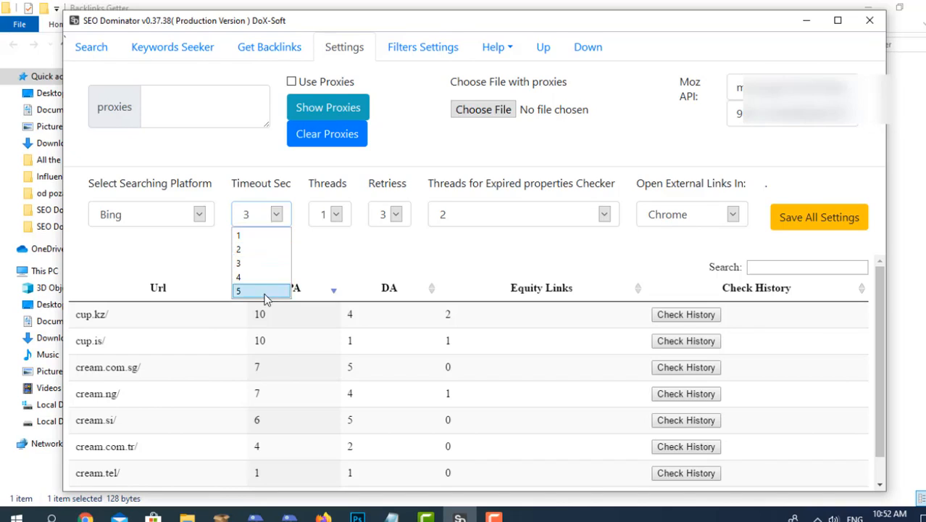
click(260, 236)
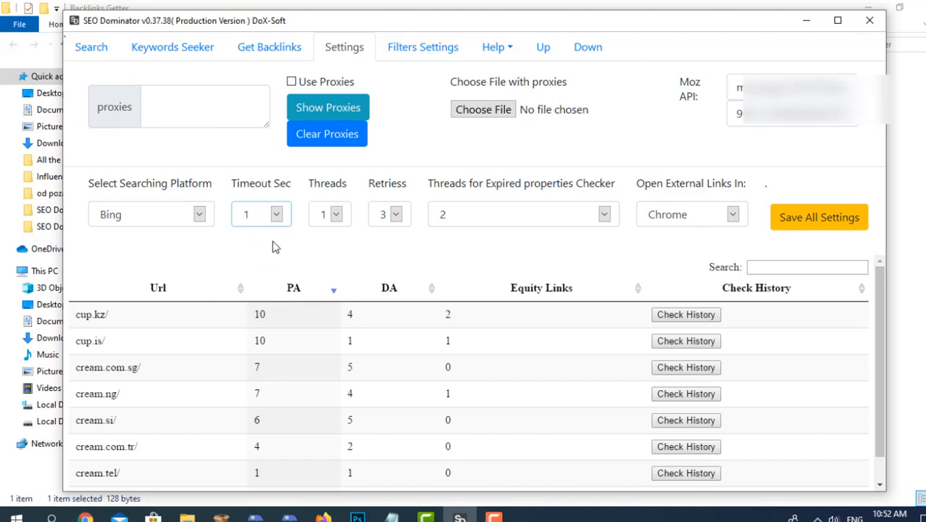
click(250, 213)
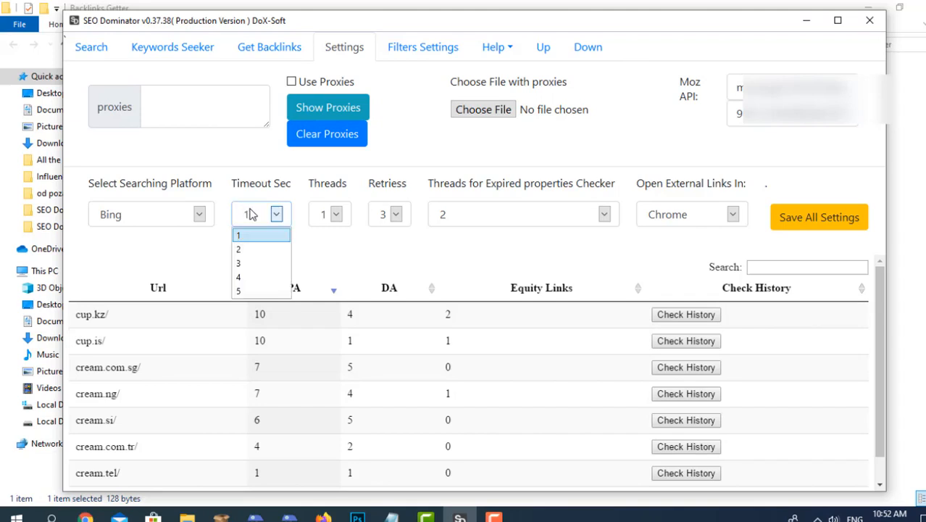
click(250, 214)
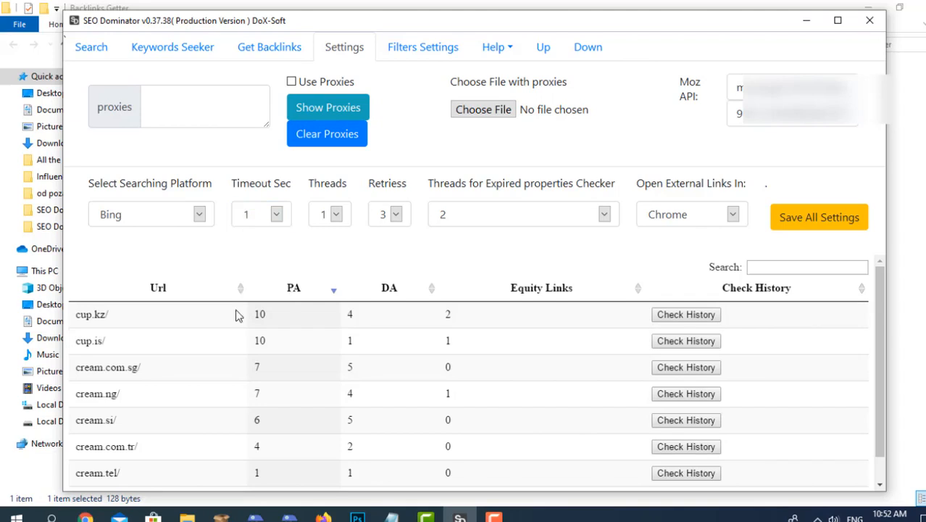
click(283, 214)
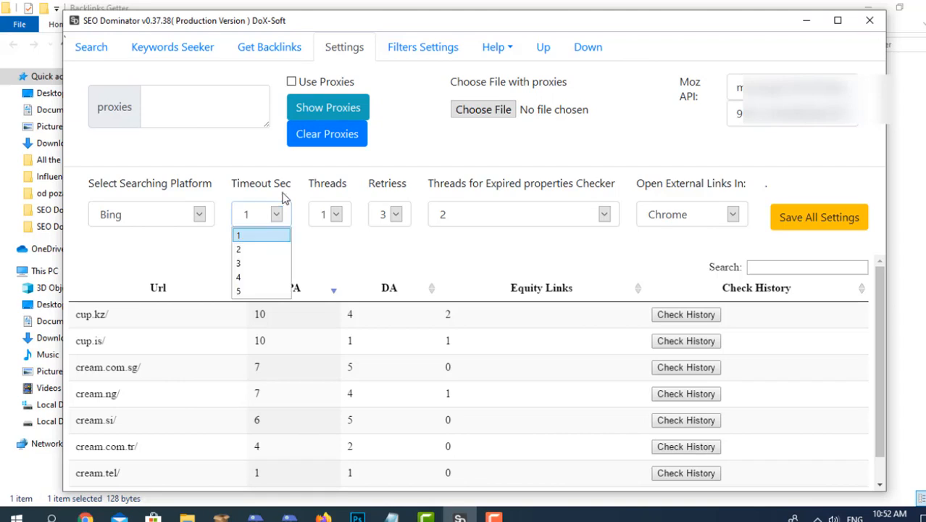
click(282, 210)
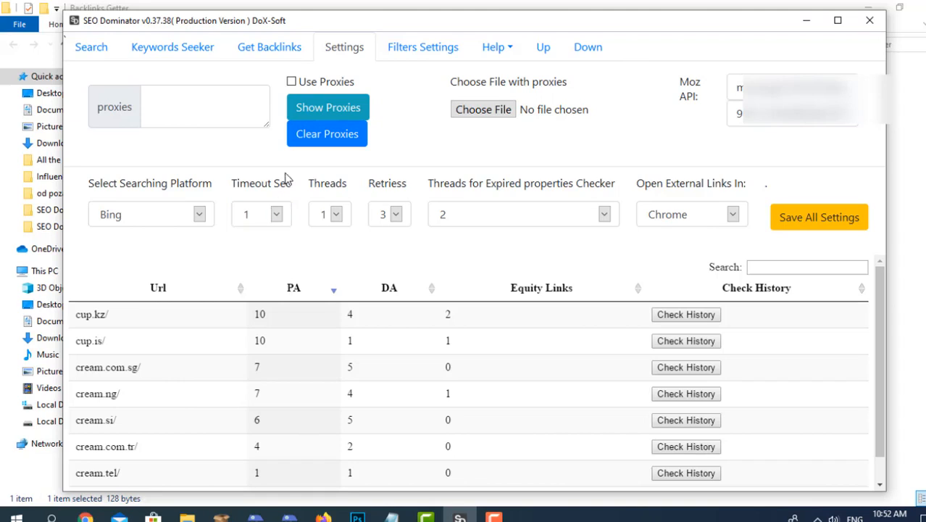
click(259, 220)
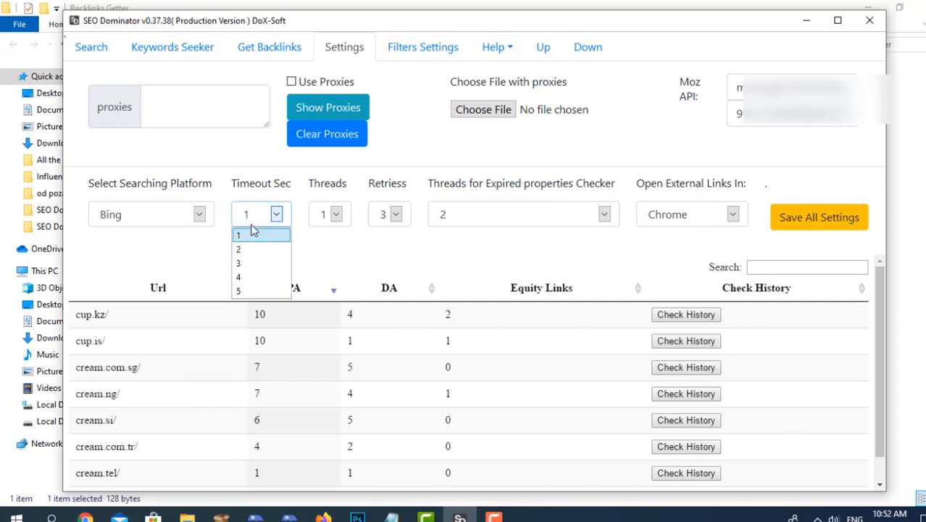
click(258, 277)
Review the Threads choices, try 5 threads, look at the Search page and set Threads back to 1.
click(342, 210)
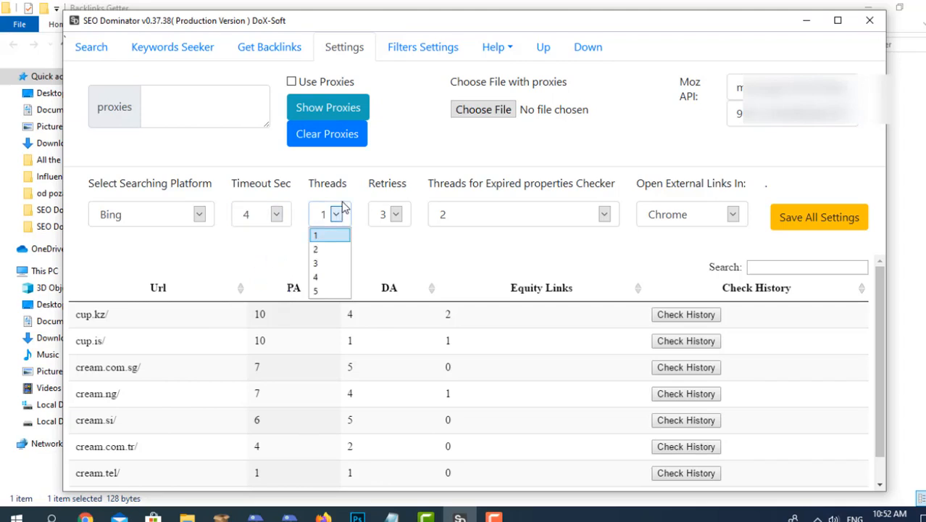
click(353, 196)
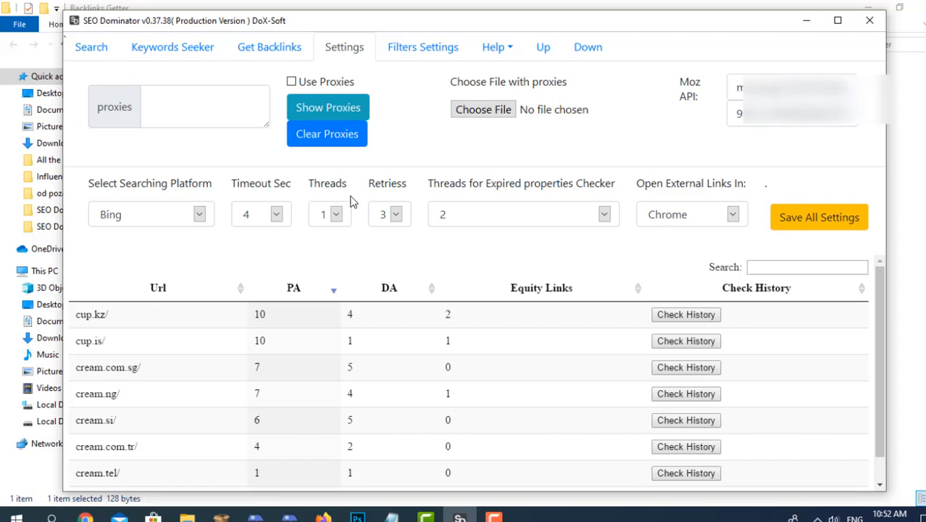
click(335, 214)
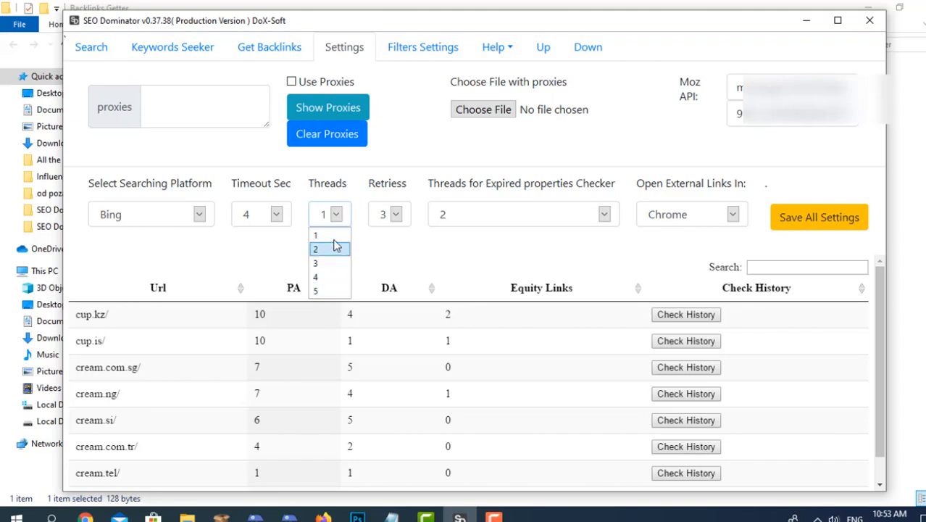
click(366, 248)
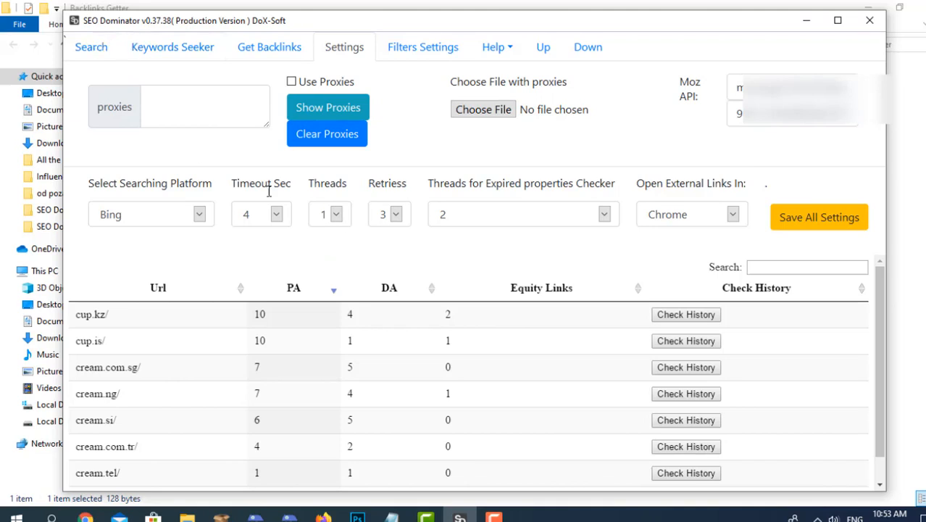
click(337, 214)
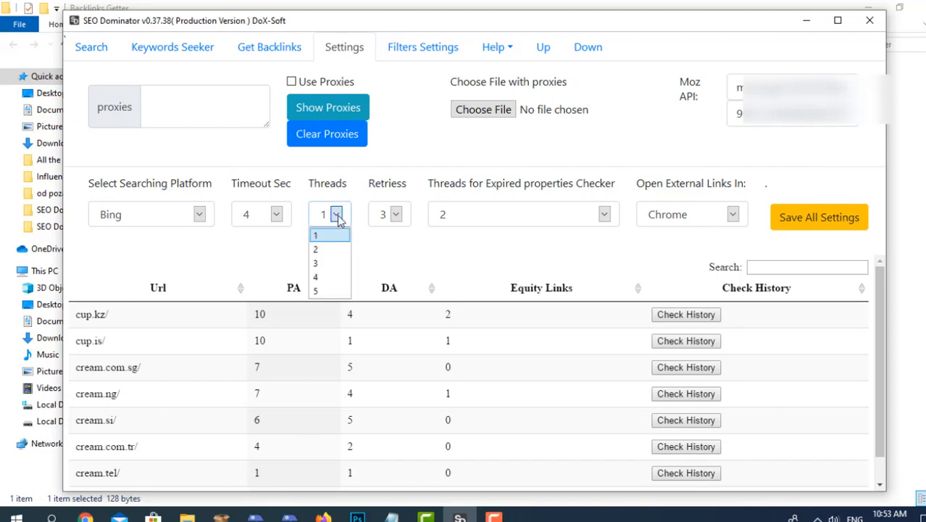
click(335, 292)
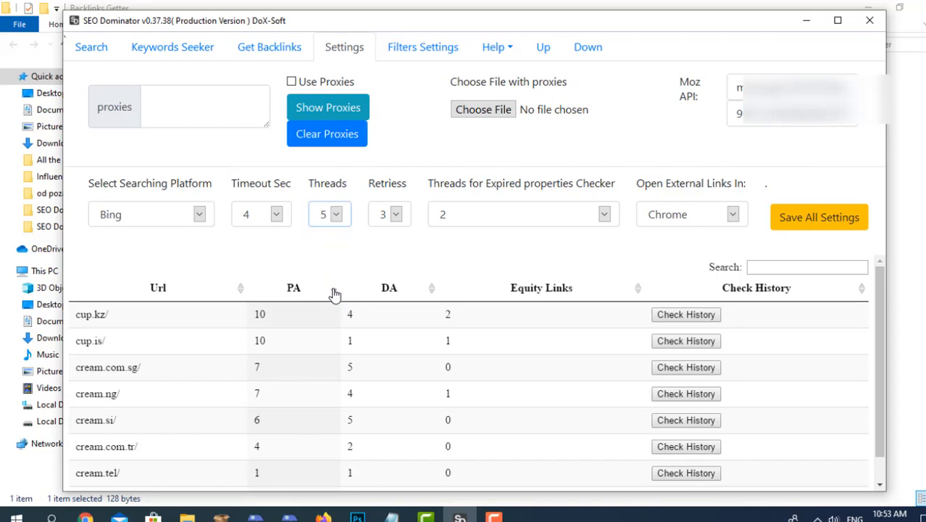
click(106, 48)
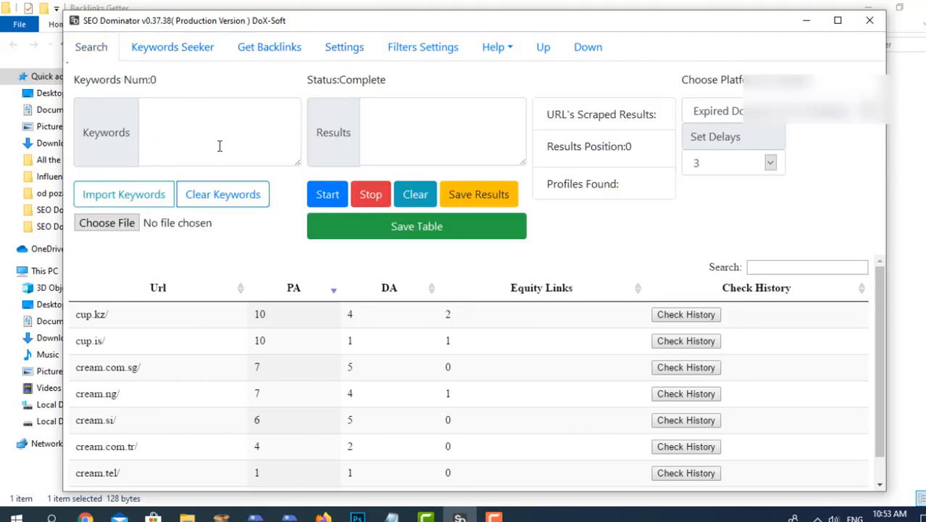
click(341, 49)
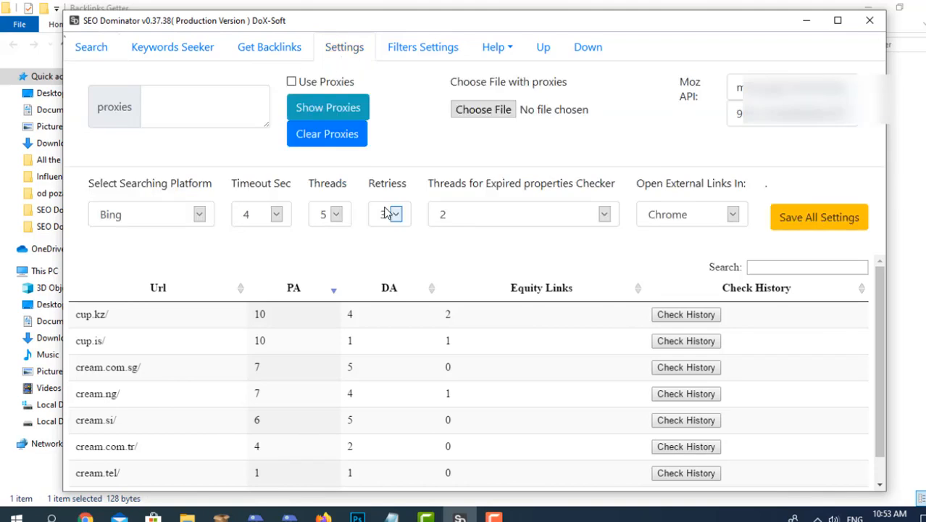
click(345, 214)
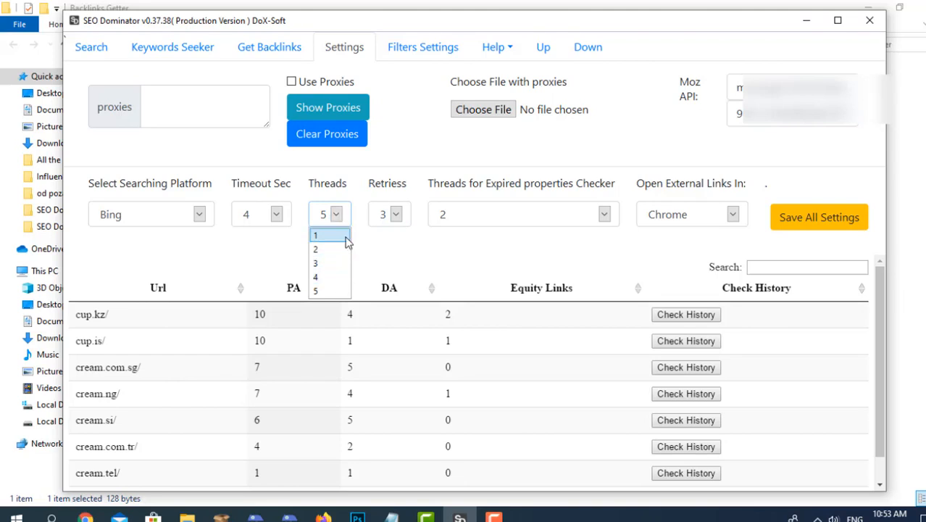
click(346, 236)
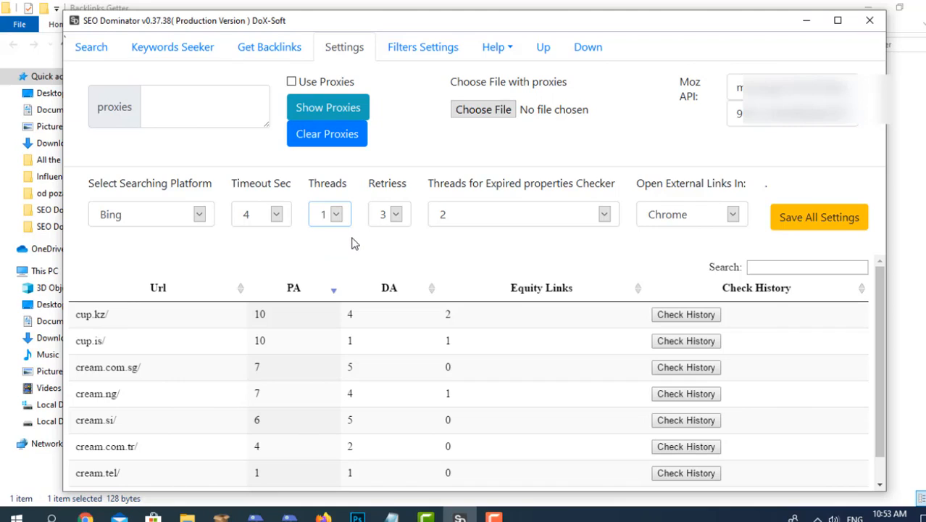
Examine the available retry counts in Settings without changing the selection.
click(398, 222)
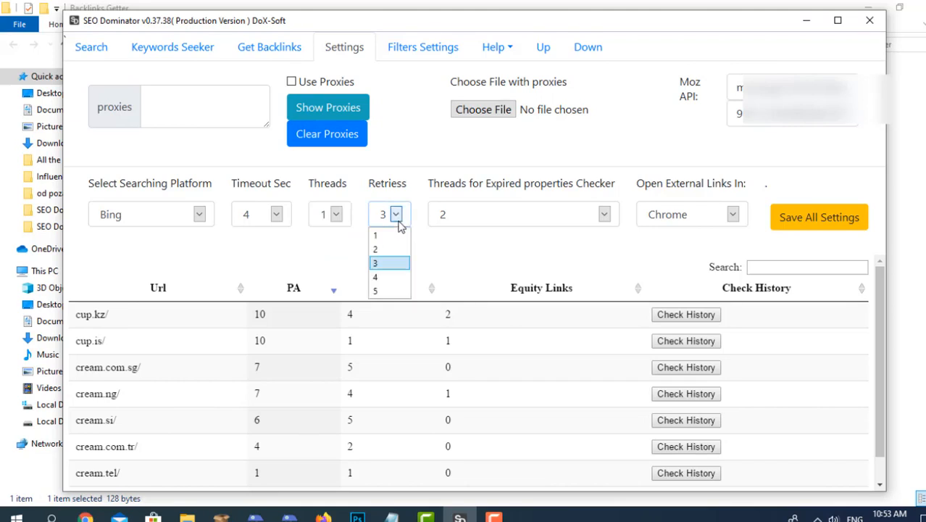
click(403, 174)
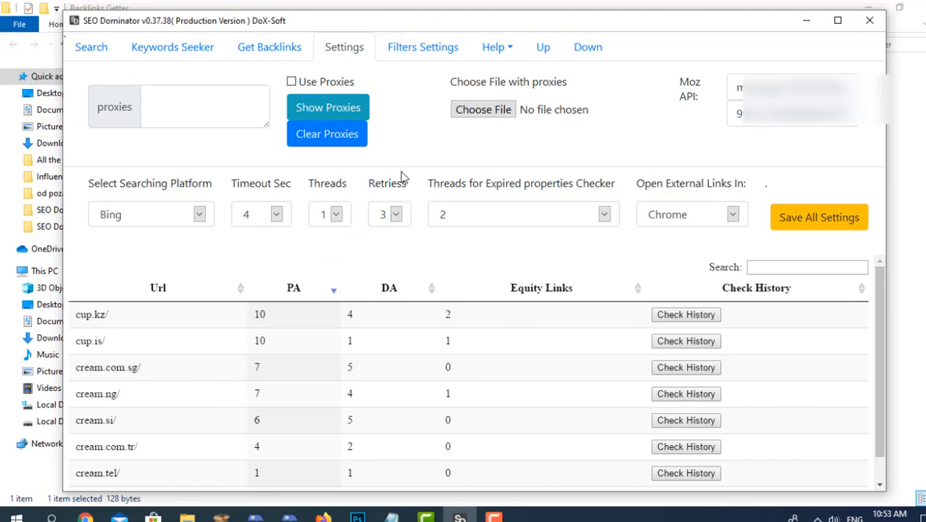
Try 1 retry in Settings and set Retries back to 3.
click(403, 222)
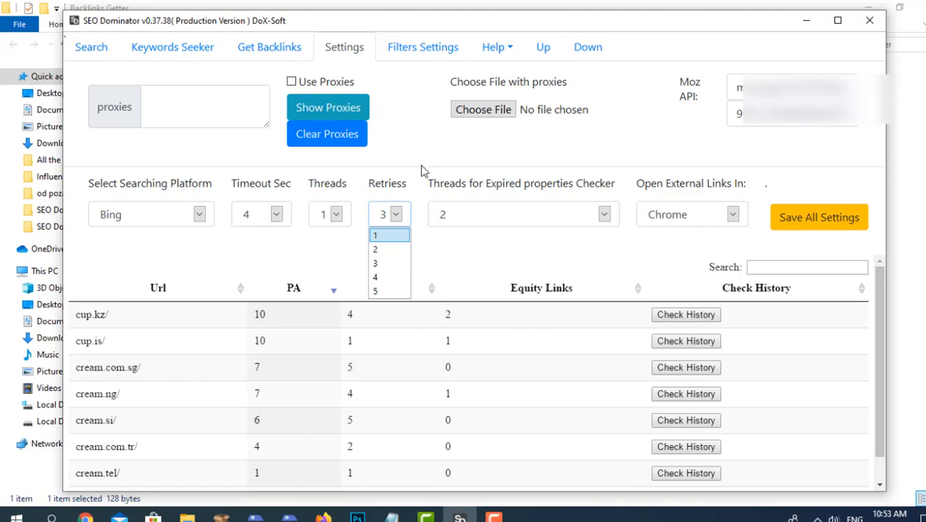
click(389, 238)
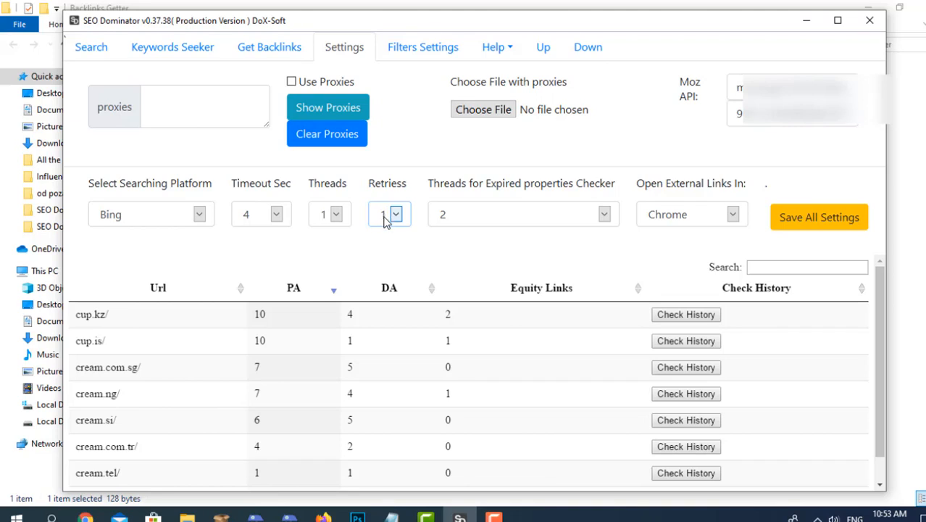
click(386, 219)
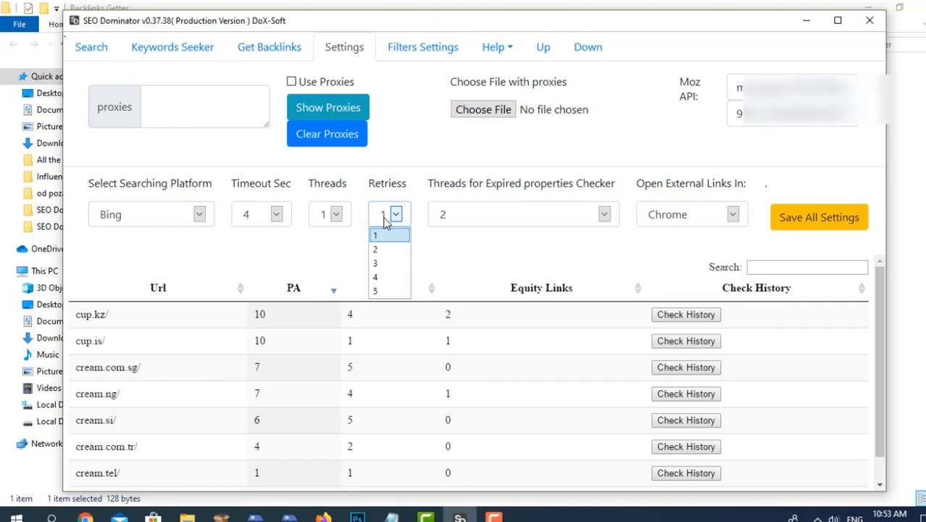
click(395, 263)
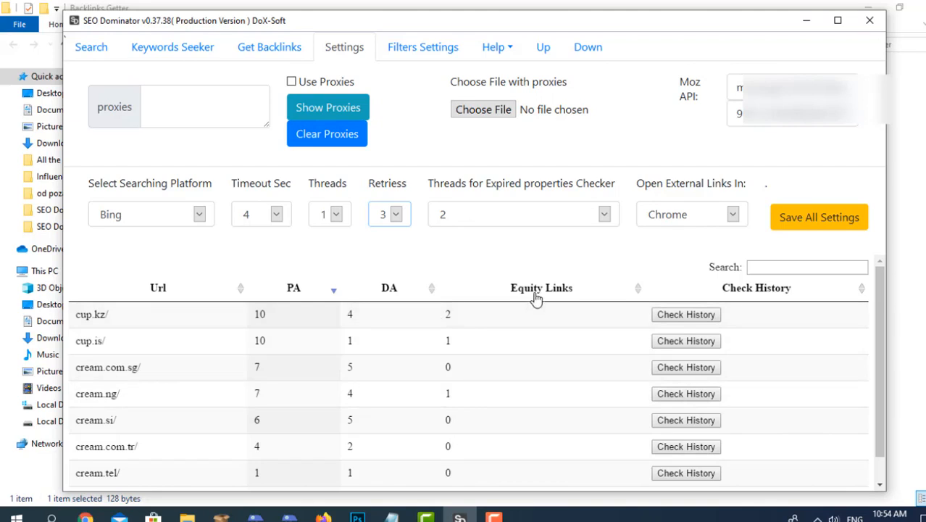
Review the browser choices for opening external links, keeping Chrome selected.
click(658, 219)
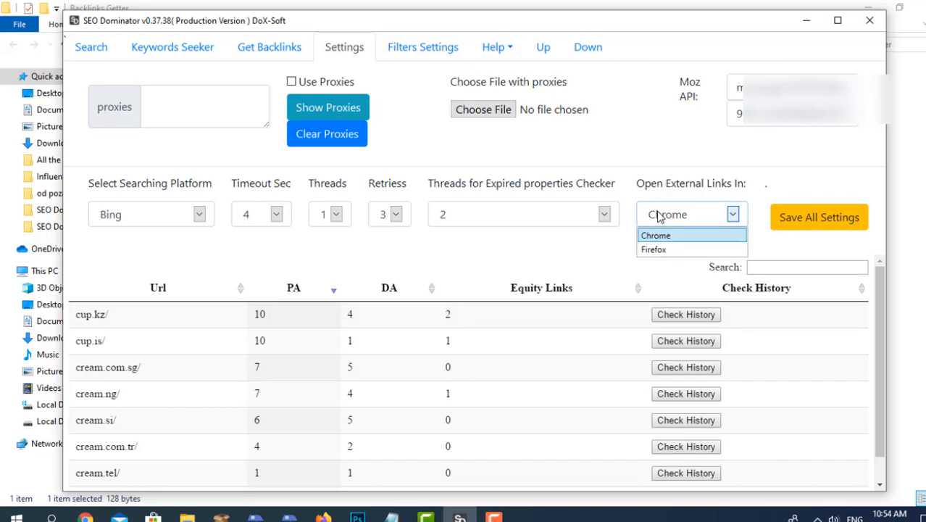
click(658, 218)
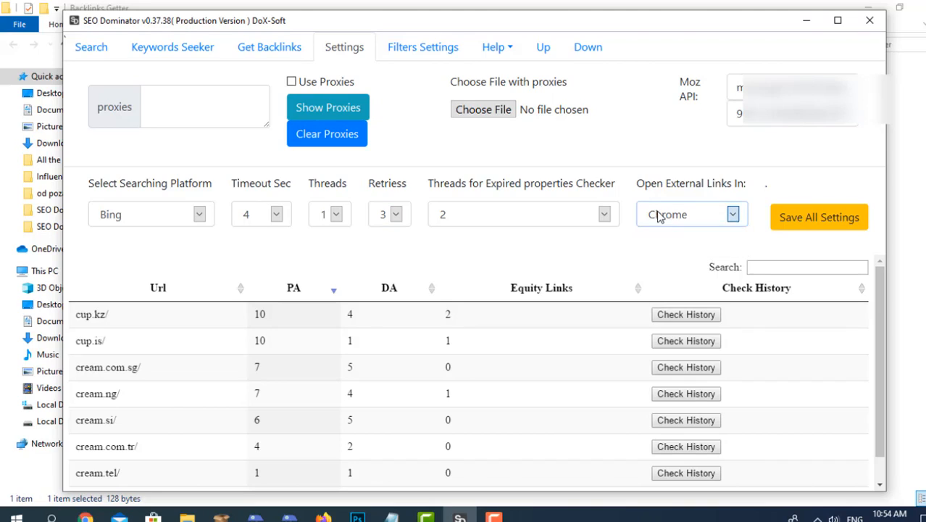
click(657, 213)
click(658, 204)
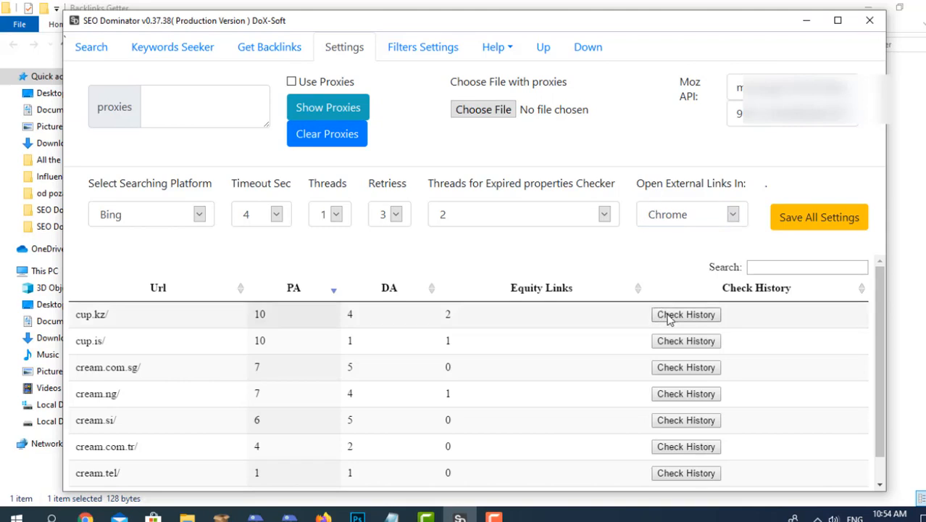
click(494, 52)
click(498, 54)
click(700, 216)
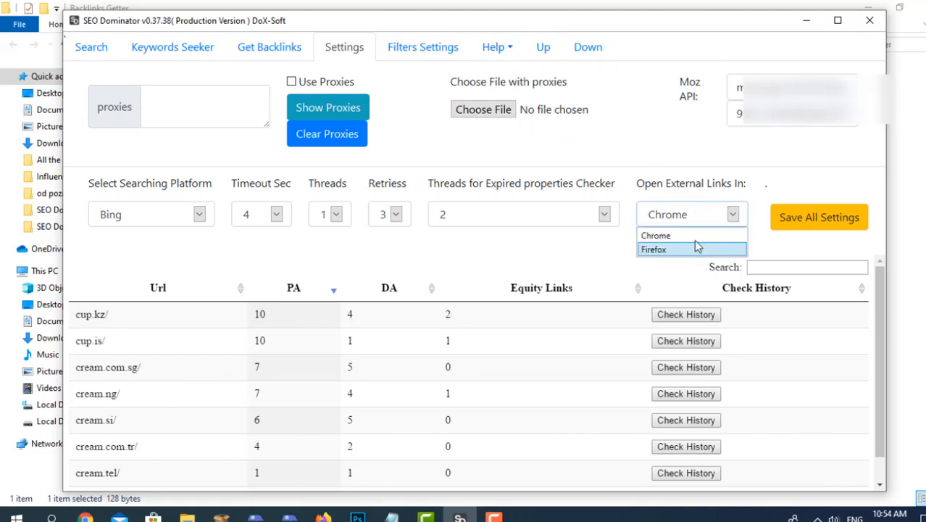
click(673, 185)
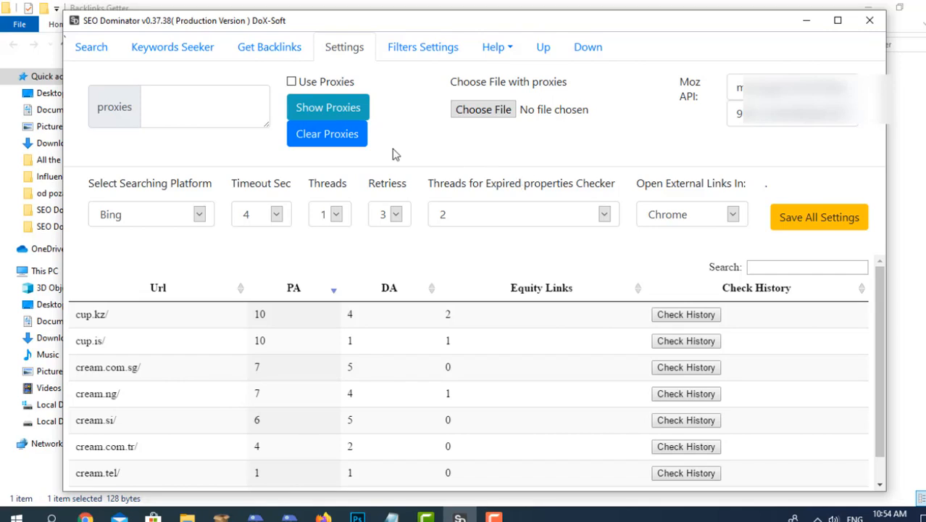
Examine the page authority, domain authority and backlink limits in Filters Settings and the available Help entries.
click(408, 53)
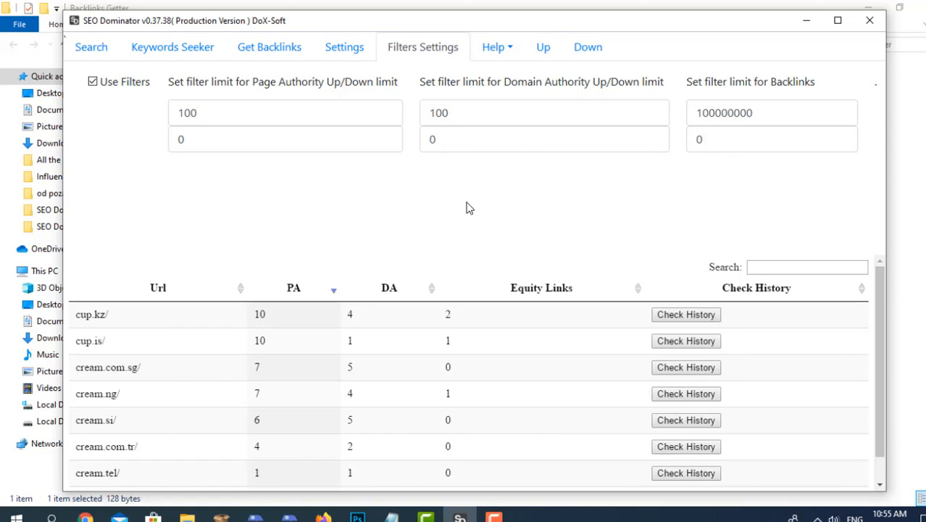
click(497, 45)
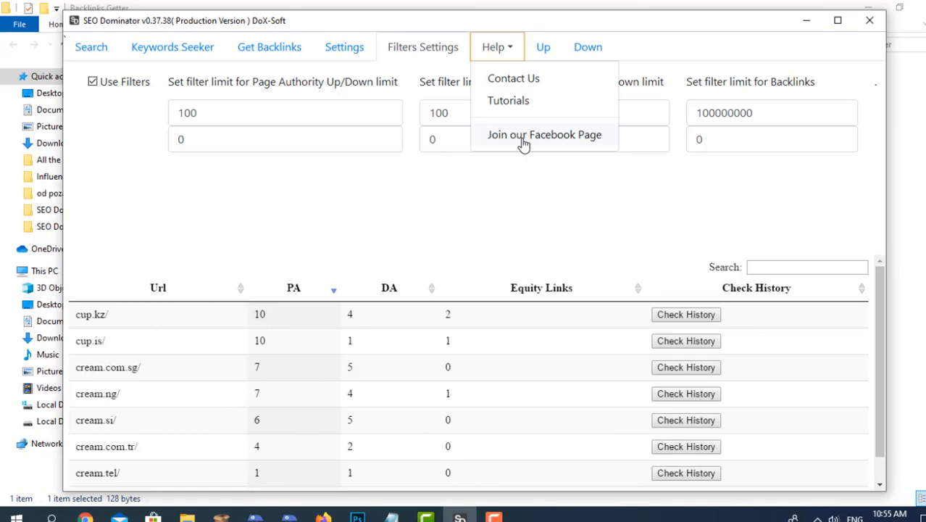
Collapse and restore the area above the results table, and try filtering the table by "cream" before clearing the filter.
click(542, 49)
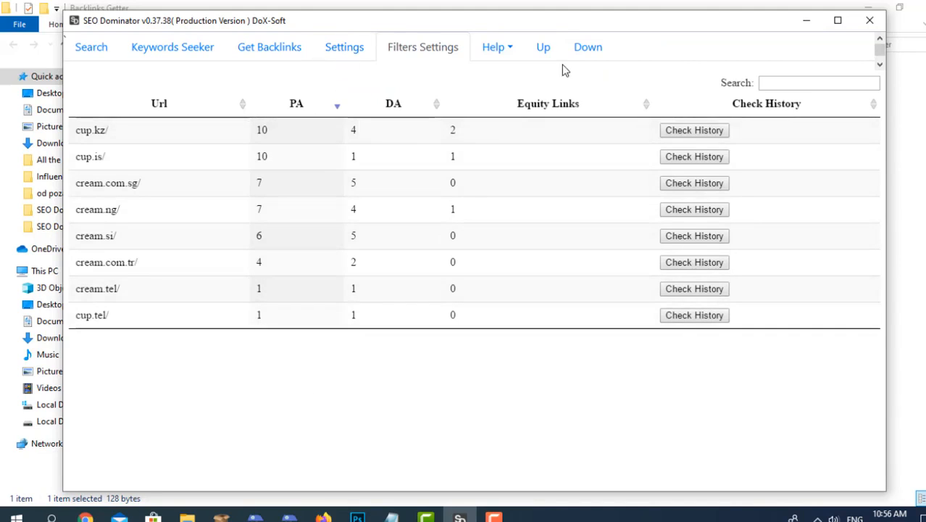
click(578, 53)
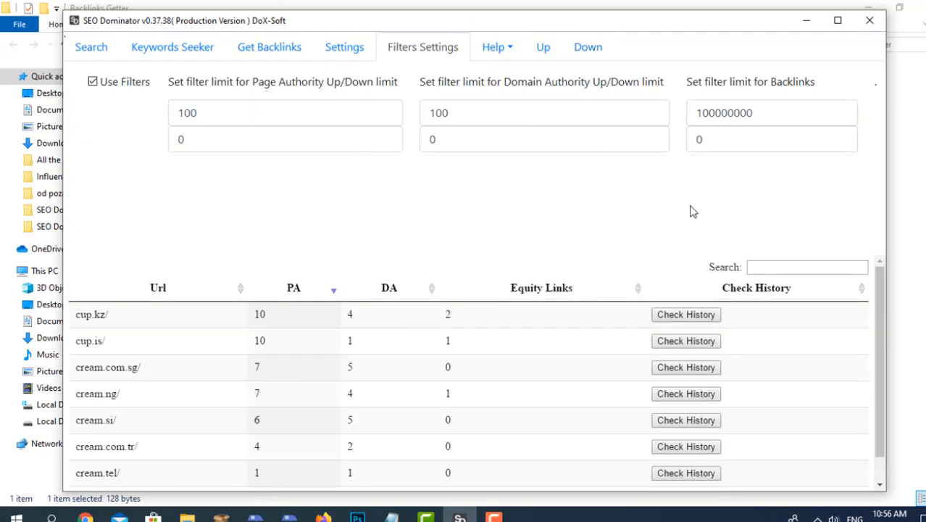
click(783, 266)
text(cream)
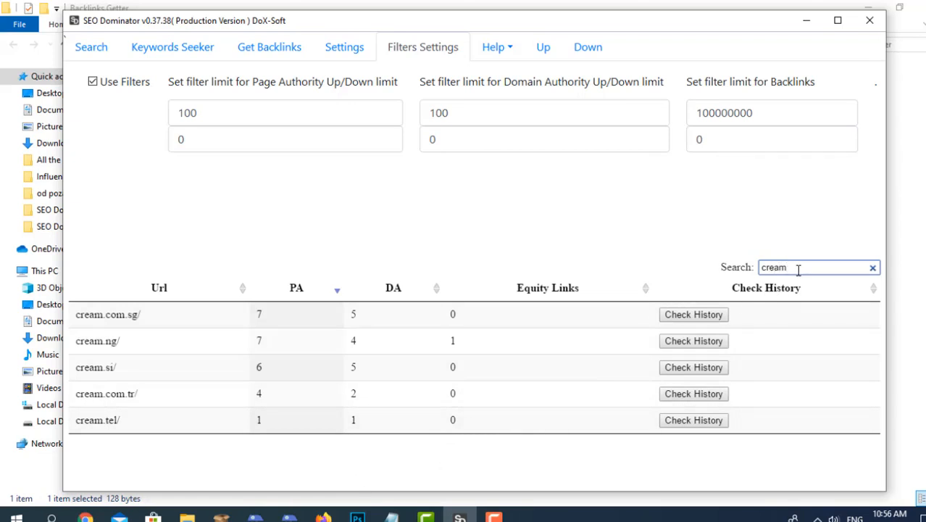
drag(799, 270, 489, 257)
key(BackSpace)
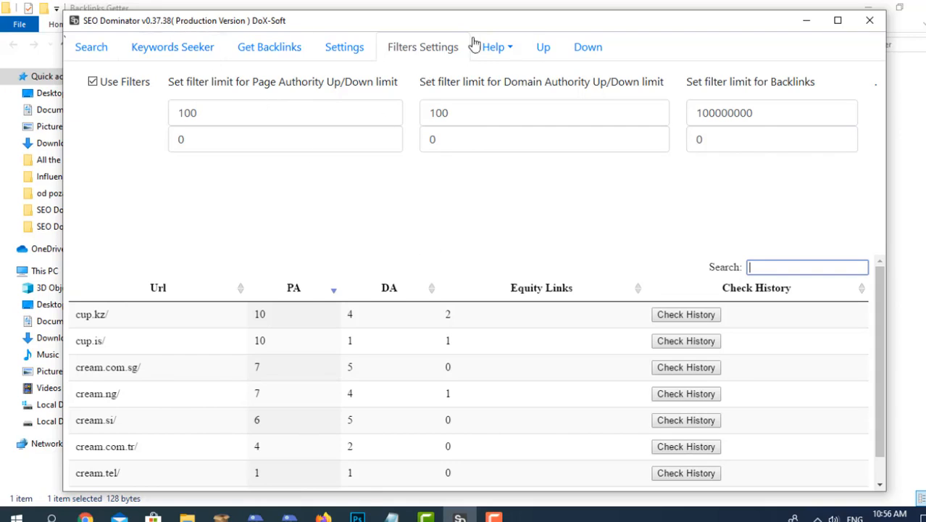
Enter the keywords lamp, cup, news and robot on separate lines of the Search page's keyword list.
click(112, 52)
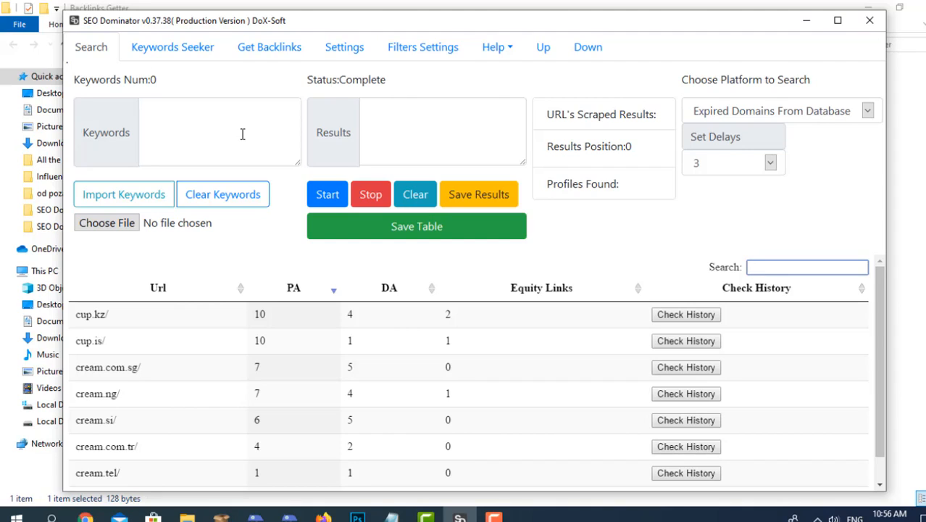
click(271, 122)
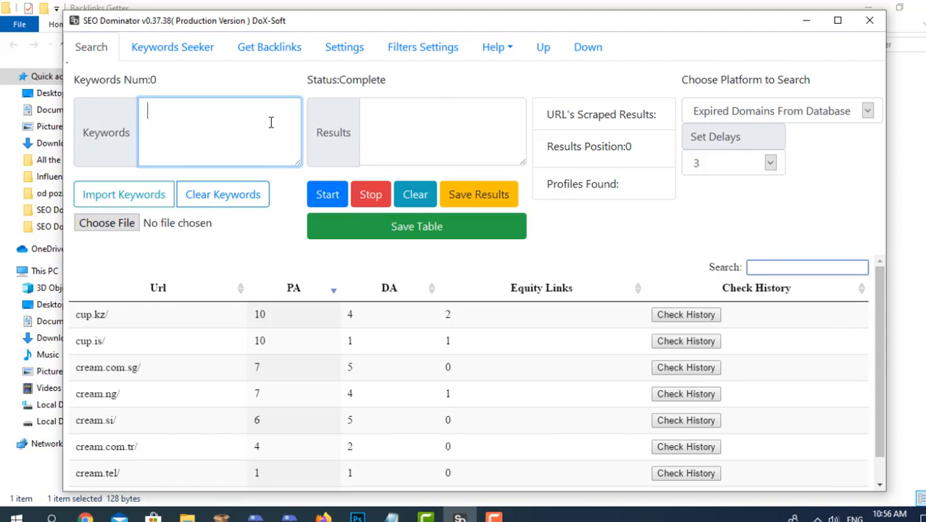
text(lamp )
text(cu)
text(p)
key(Return)
text(news)
key(Return)
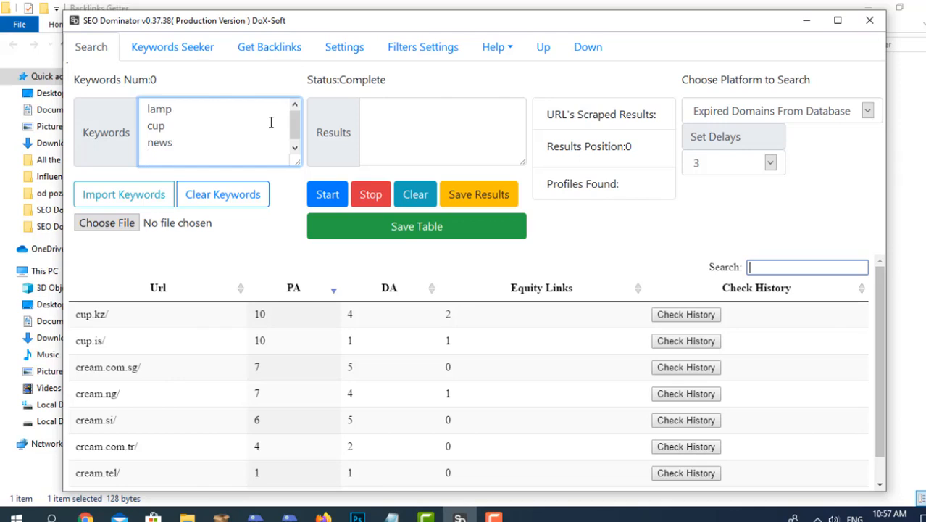
text(robot)
Look at Keywords Seeker and review the Search page's platform choices, keeping Expired Domains From Database selected.
click(188, 58)
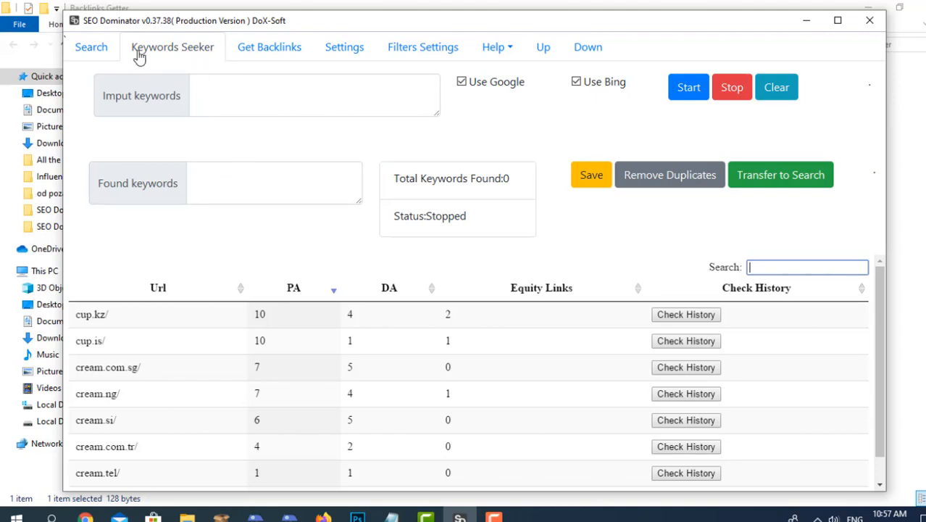
click(94, 55)
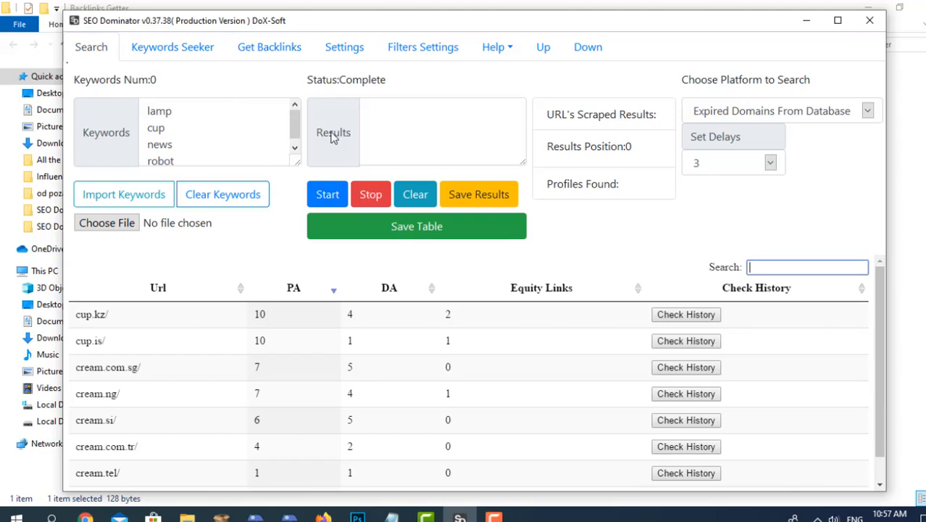
click(755, 113)
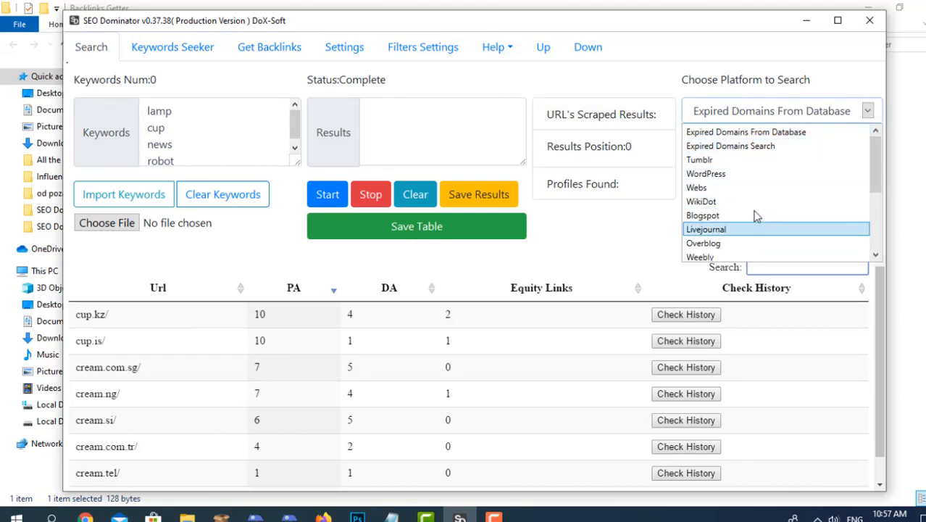
click(742, 133)
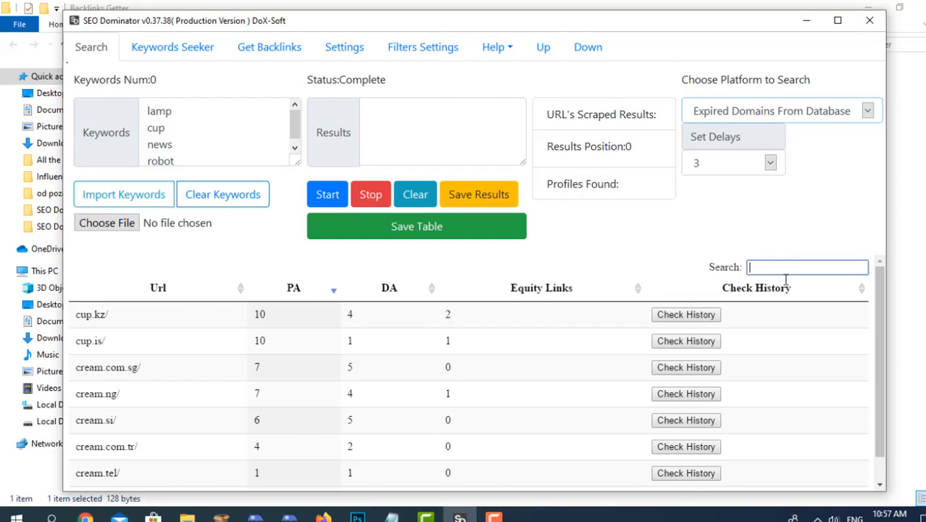
Check the limits in Filters Settings and look through the entered keywords on the Search page.
click(440, 52)
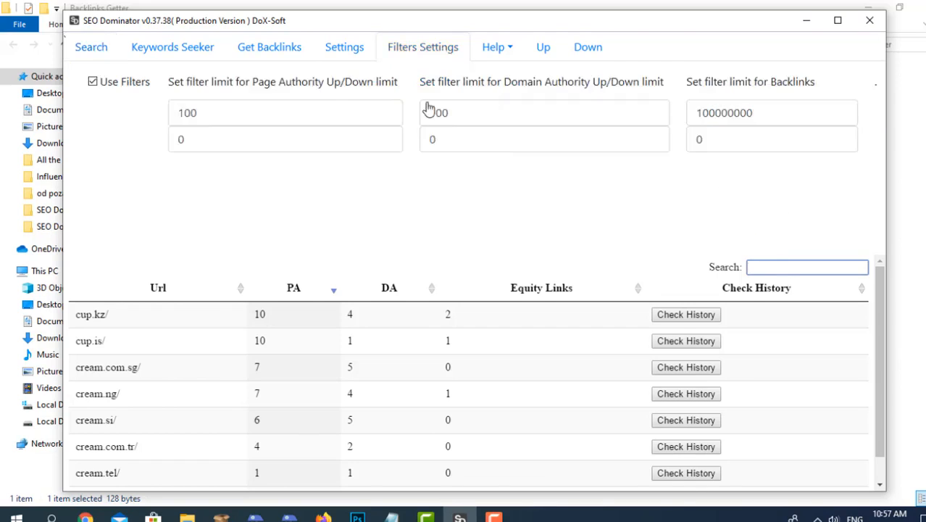
click(90, 47)
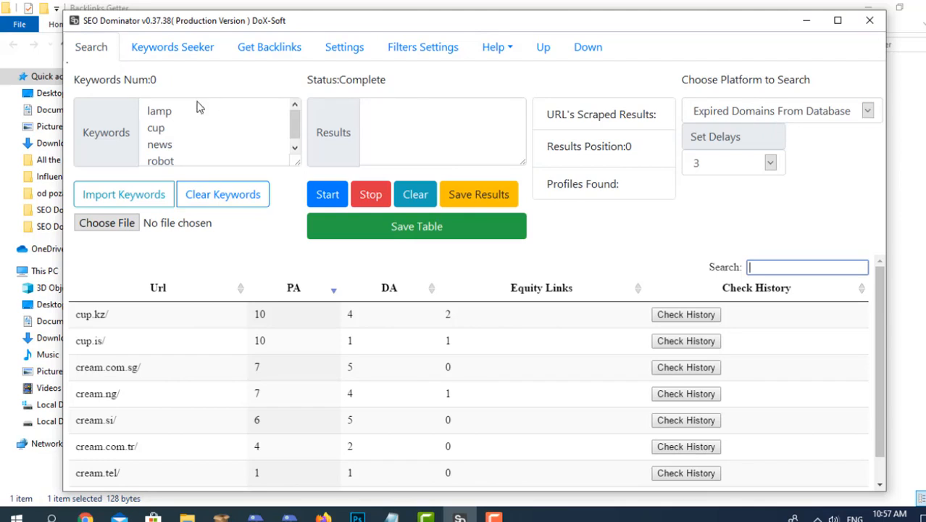
scroll(185, 144, down, 1)
scroll(185, 144, up, 1)
scroll(186, 127, down, 1)
scroll(186, 125, up, 1)
Try search delays of 0 and 2, and set the delay back to 3.
click(727, 167)
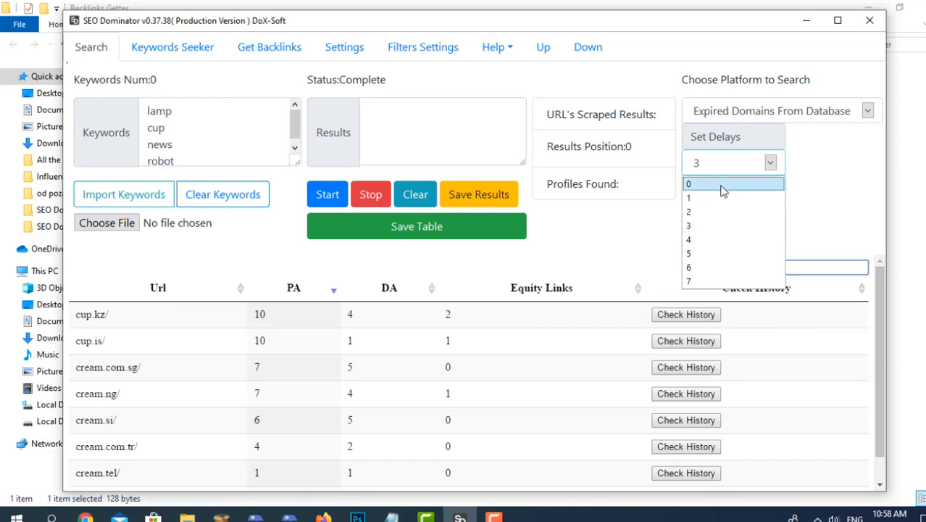
click(723, 186)
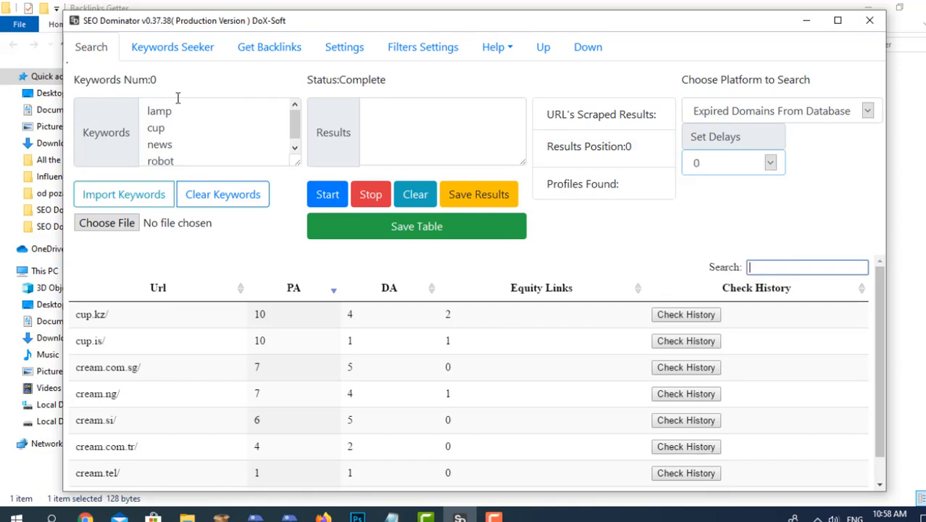
click(744, 172)
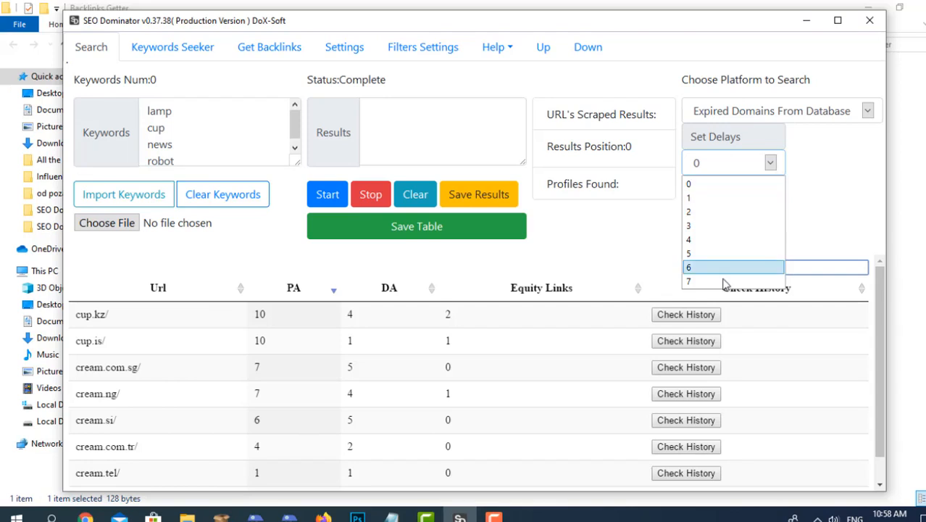
click(732, 211)
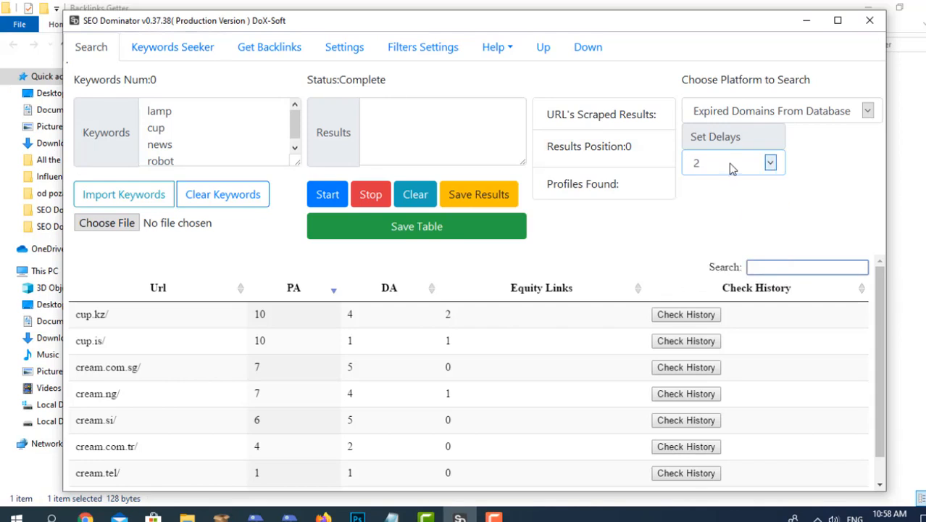
click(769, 163)
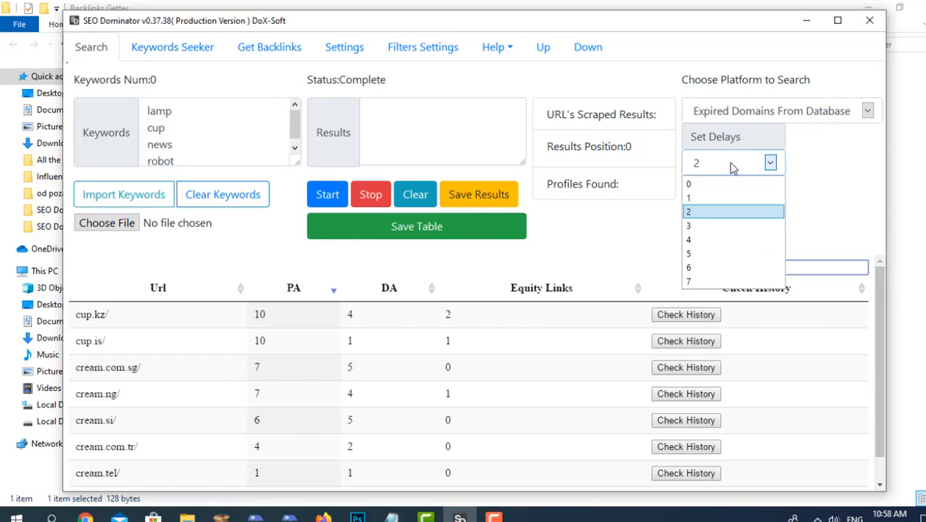
click(727, 227)
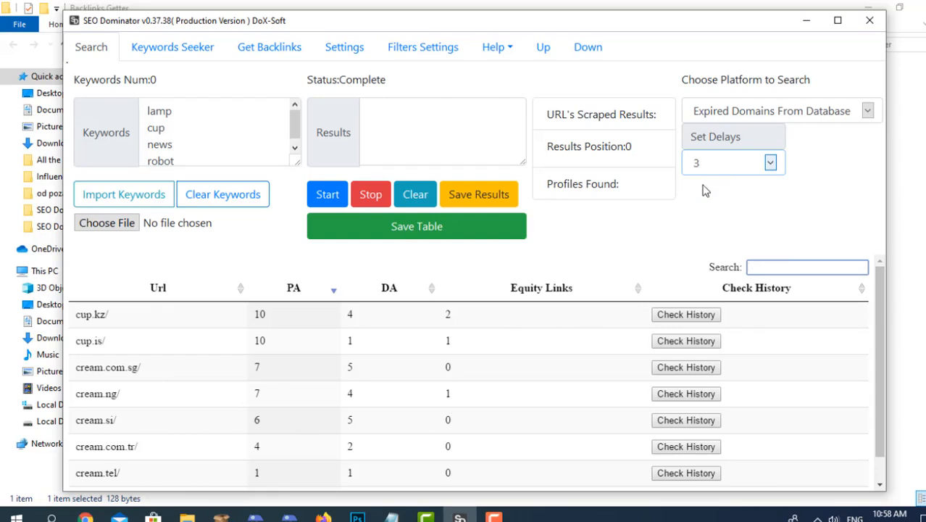
Check the expired properties checker threads in Settings, and set the Search page's delay to 1.
click(342, 48)
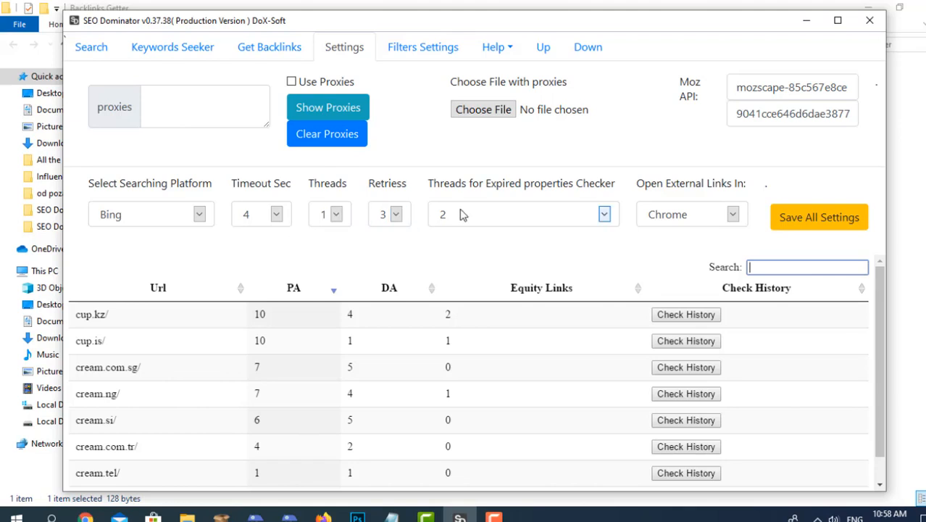
click(89, 46)
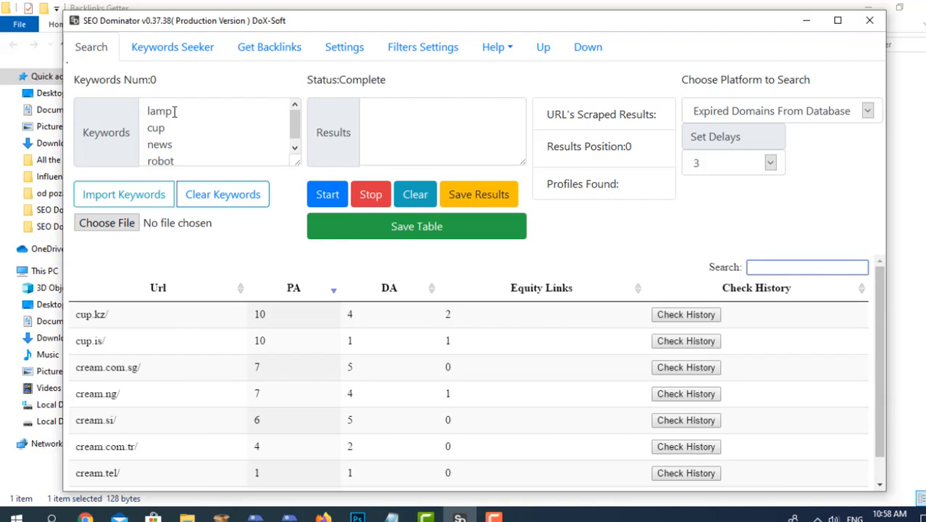
click(728, 163)
click(729, 197)
Compare the timeout and thread values in Settings with the keyword list and delay on the Search page.
click(326, 55)
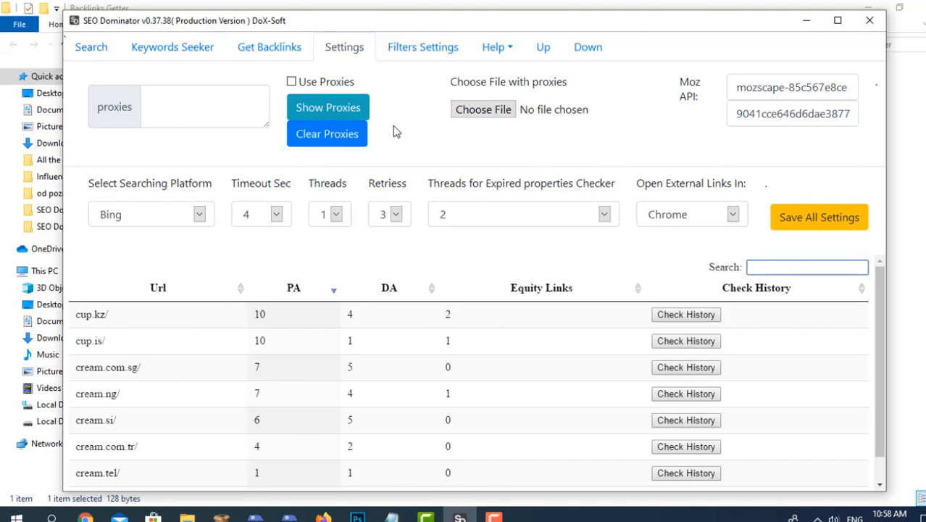
click(101, 49)
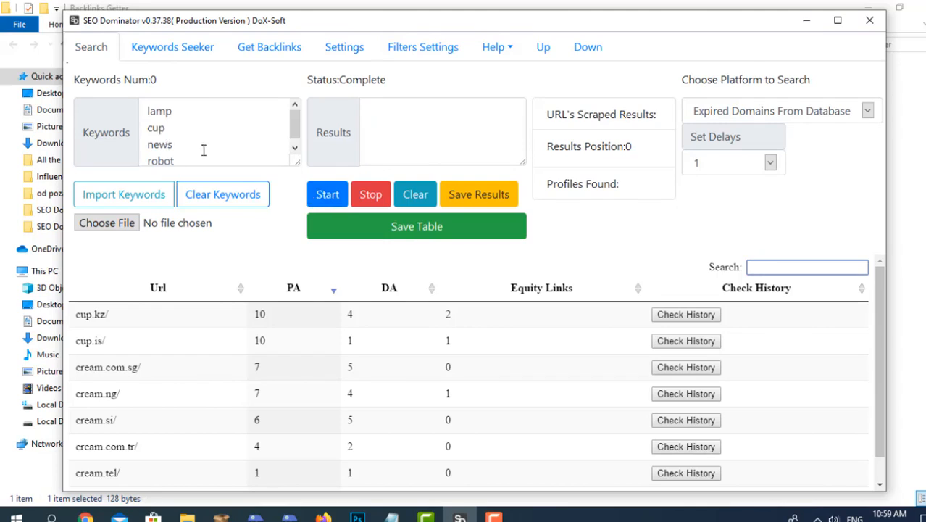
click(374, 54)
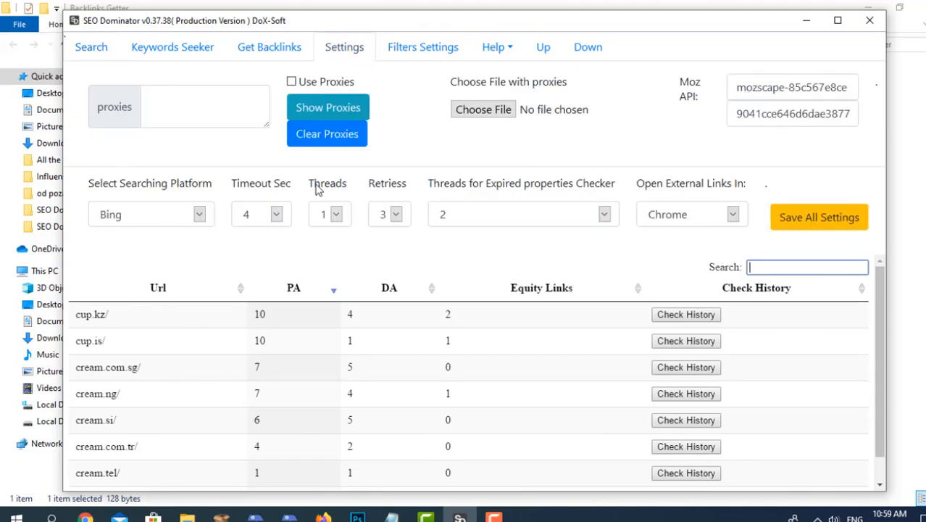
Start the expired-domain database search for the entered keywords, and check the timeout and thread values in Settings.
click(108, 52)
click(339, 193)
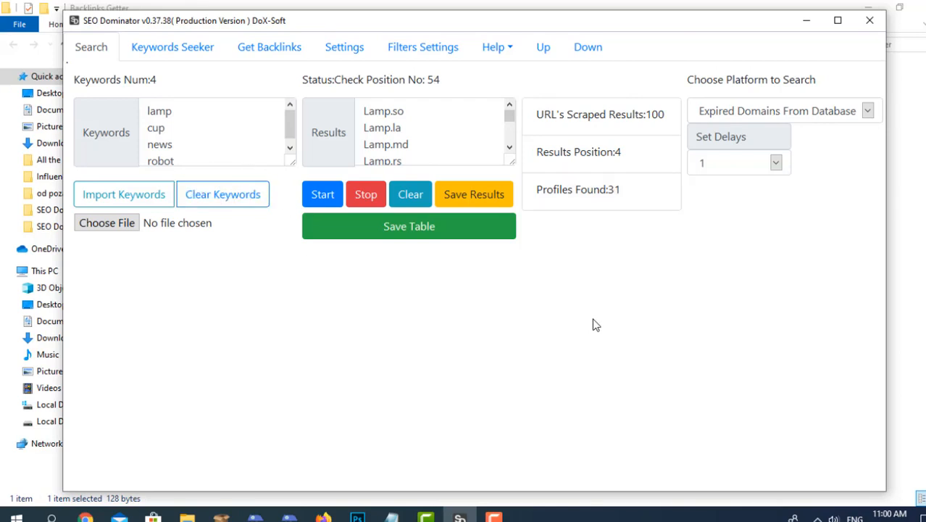
click(356, 48)
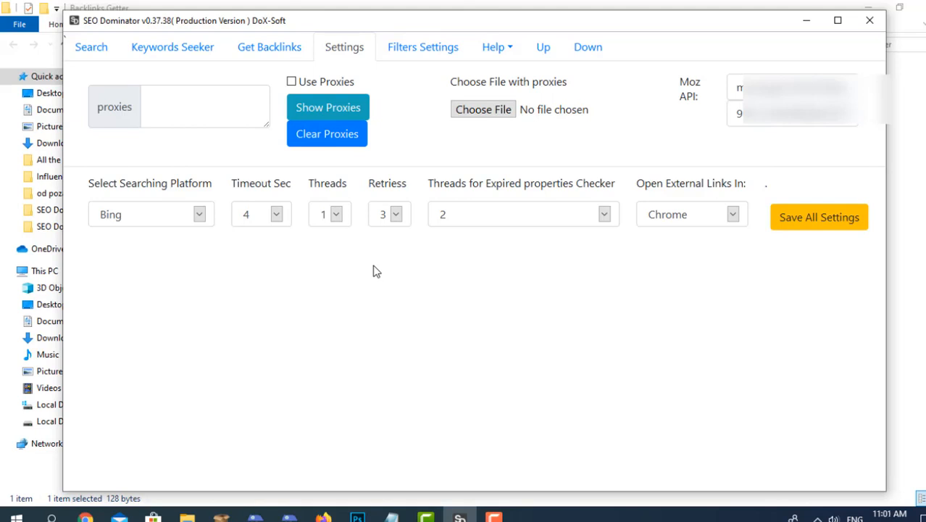
click(100, 51)
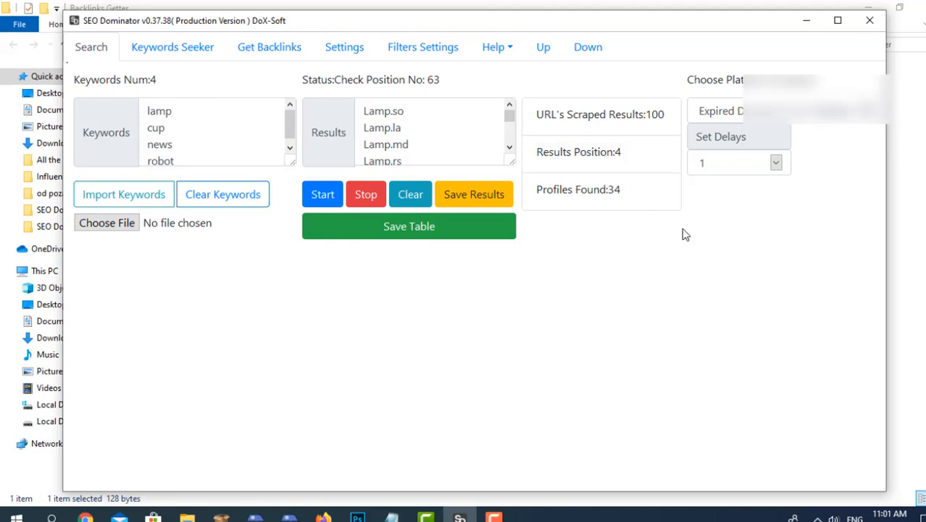
Set the Search page's delay to 0.
click(737, 163)
click(728, 182)
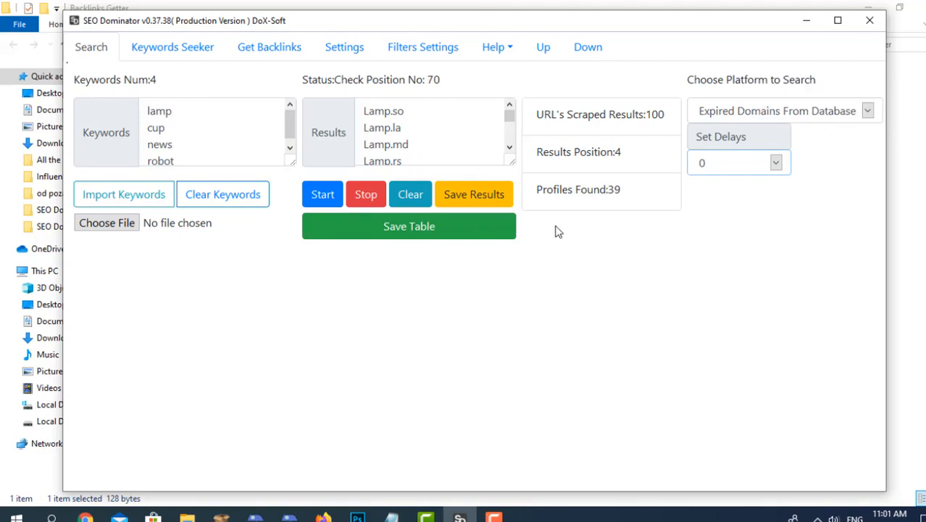
click(725, 171)
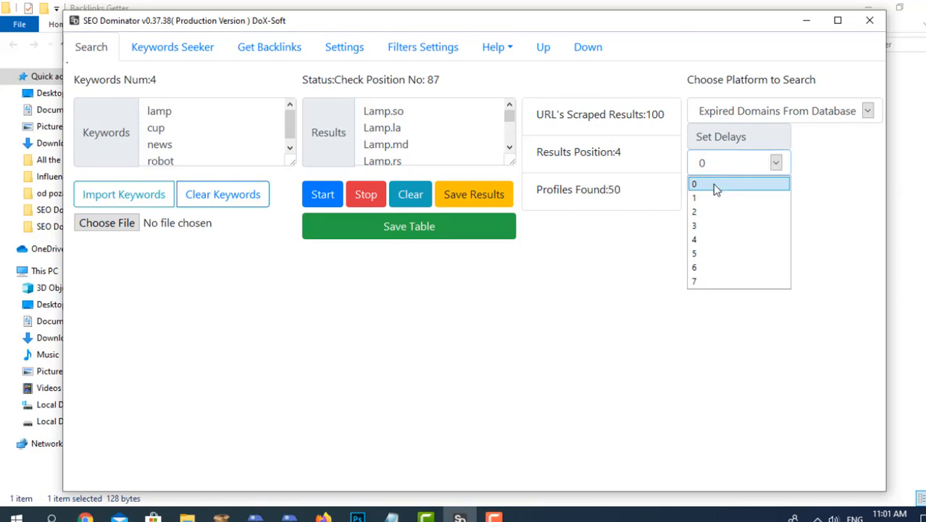
click(710, 187)
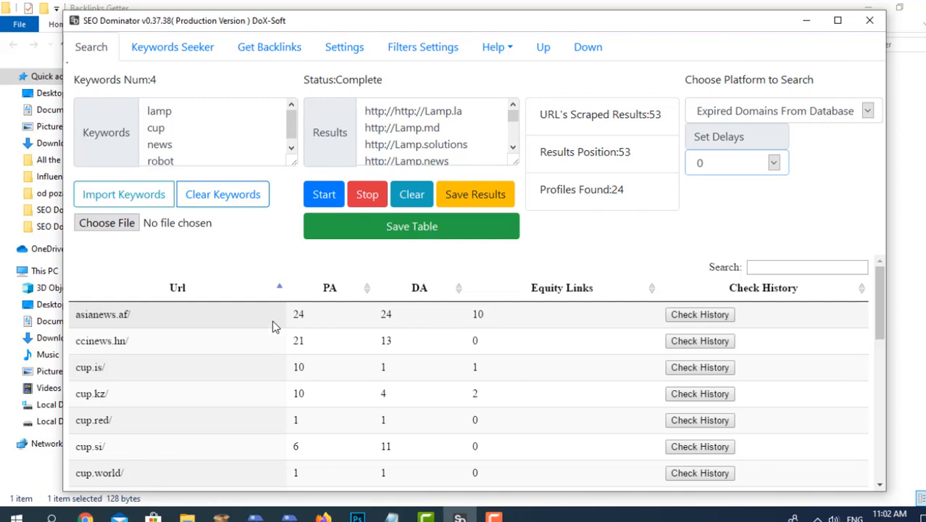
Look through the found domains and their PA, DA and equity link values in the results table.
scroll(272, 325, down, 3)
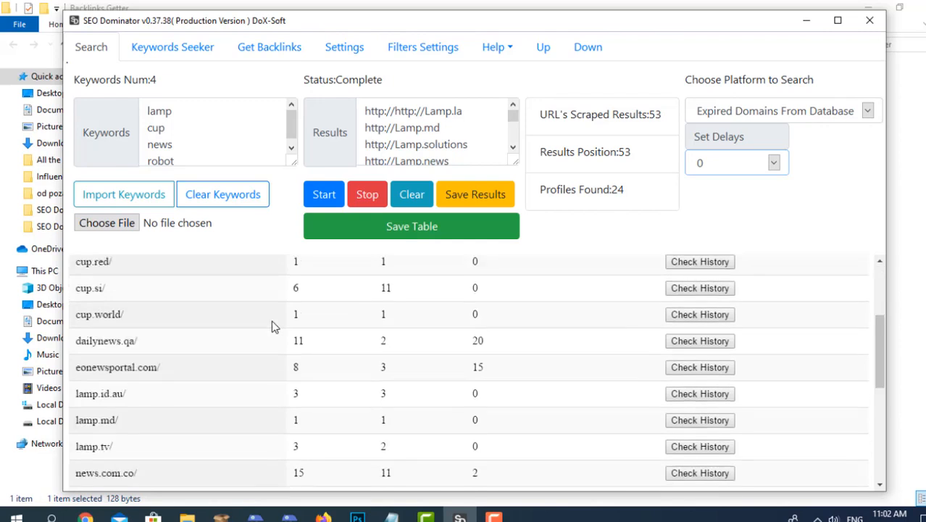
scroll(271, 325, up, 3)
scroll(342, 356, down, 5)
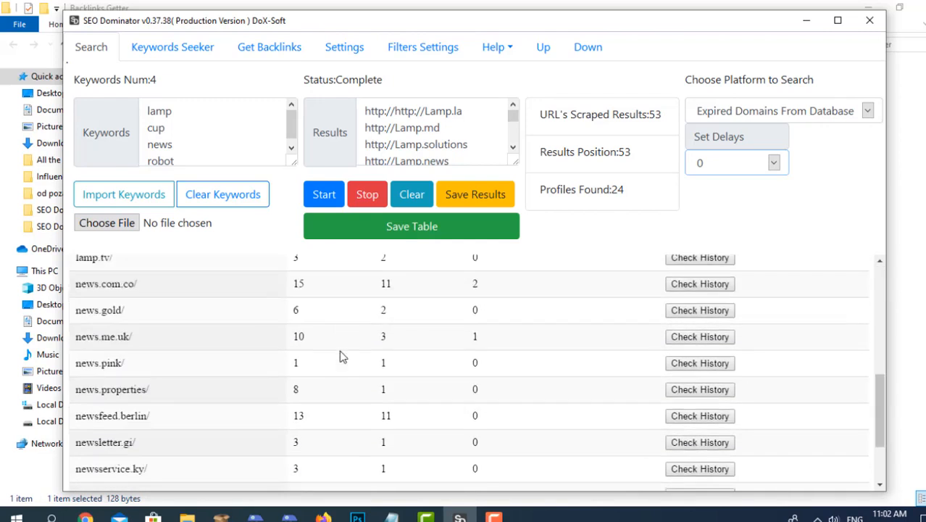
scroll(341, 382, up, 4)
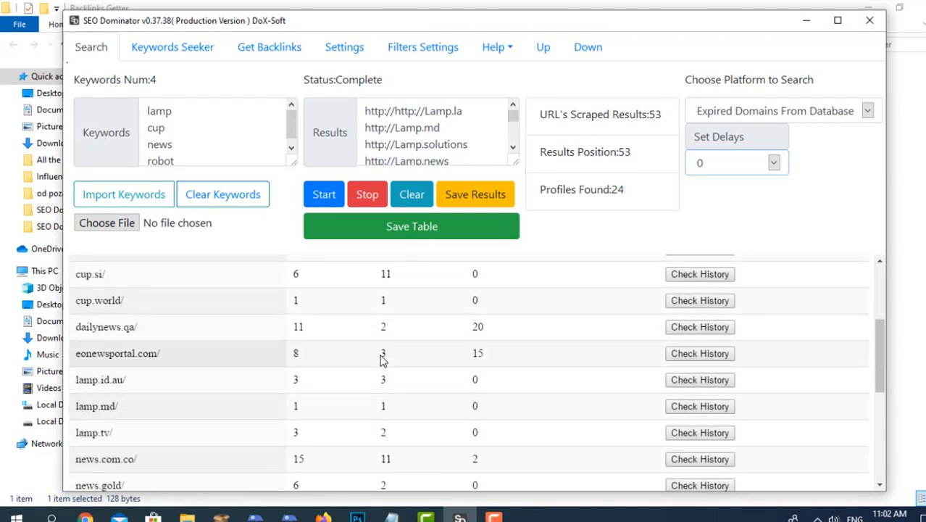
scroll(384, 355, down, 5)
scroll(388, 349, up, 6)
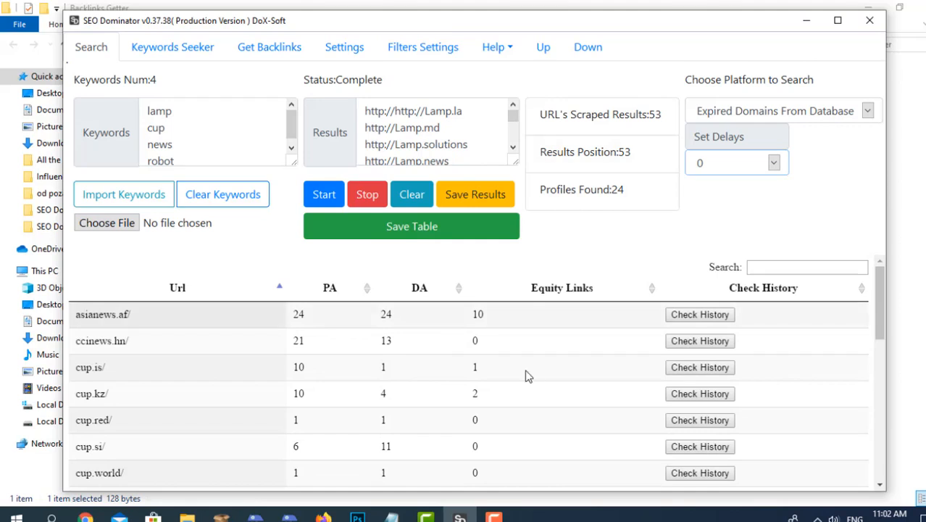
Expand the results table and sort it by PA, DA and finally equity links, highest first.
click(543, 48)
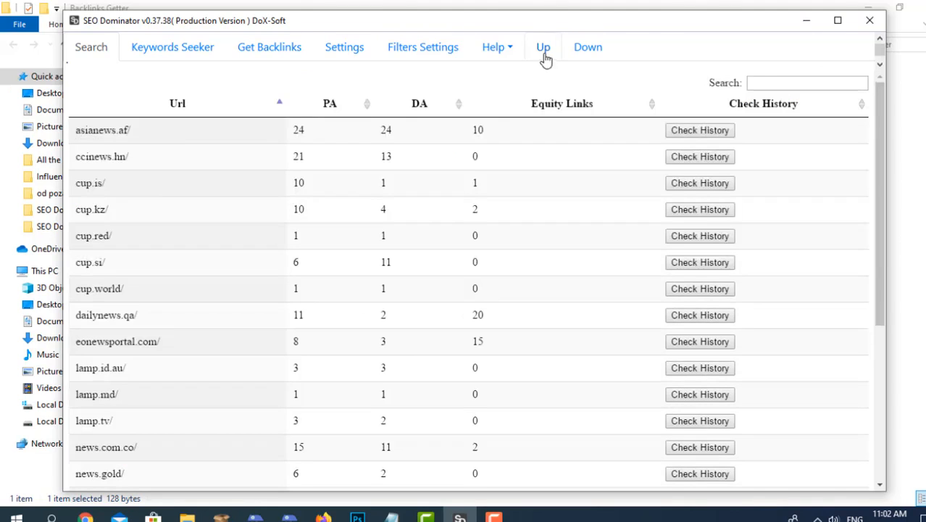
click(336, 111)
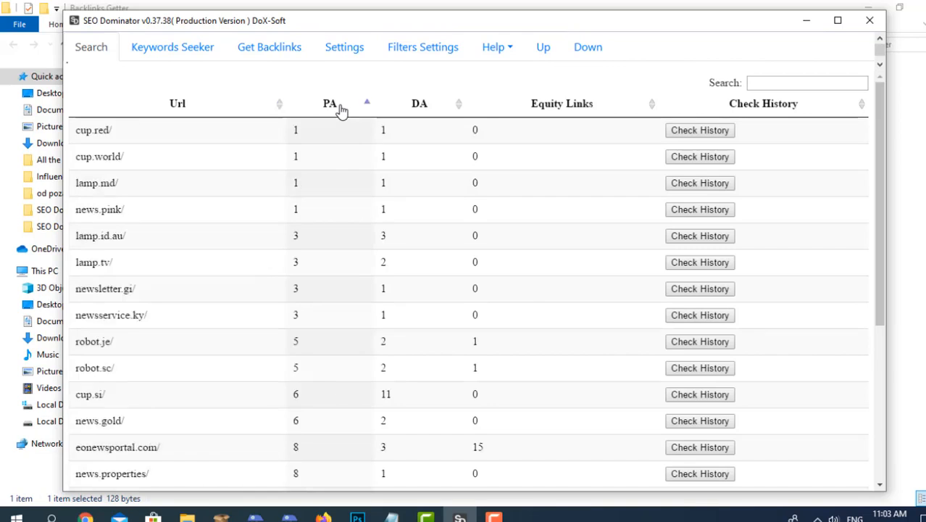
click(340, 112)
click(413, 112)
click(413, 113)
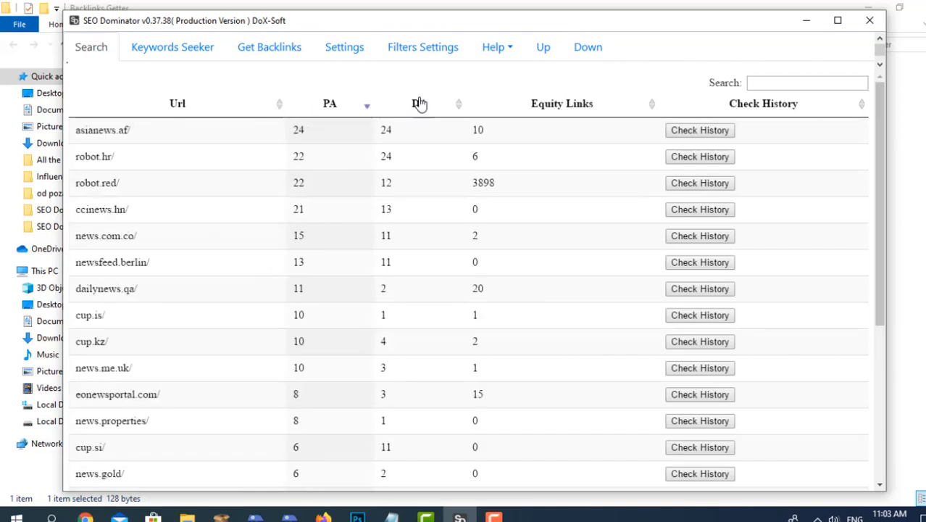
click(552, 103)
click(552, 103)
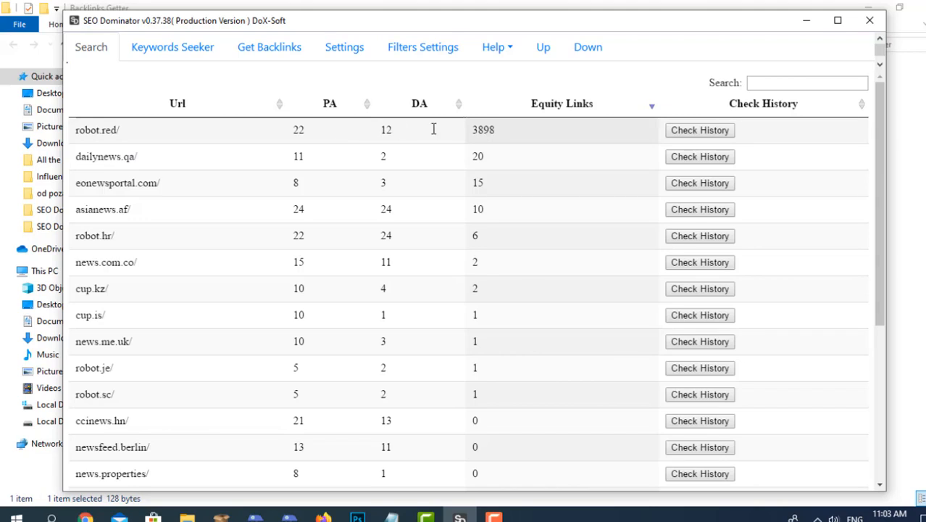
Open the history of robot.red in the Wayback Machine and look through its 2019 capture calendar.
click(700, 130)
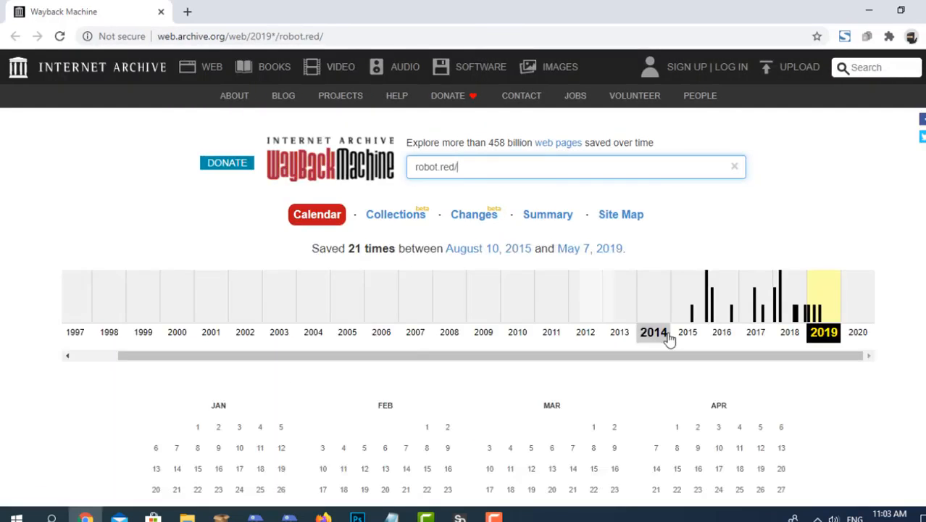
scroll(461, 306, down, 1)
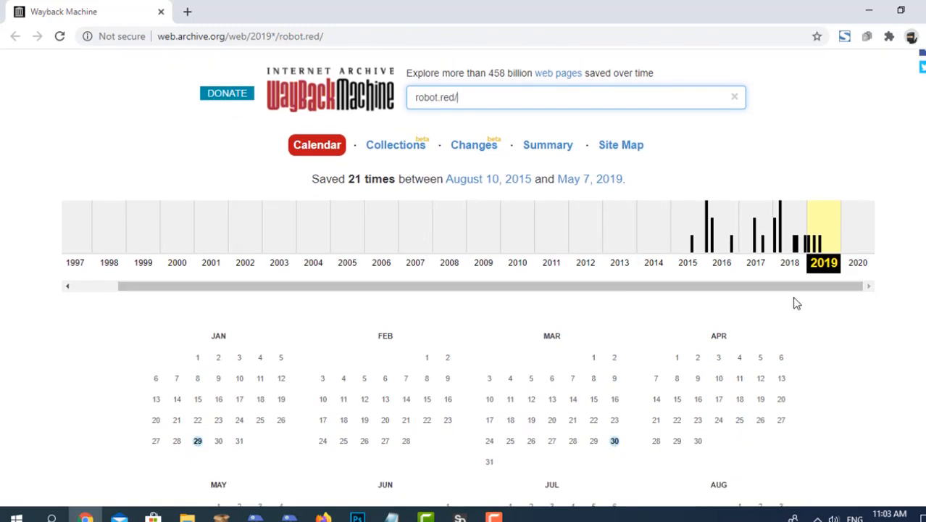
scroll(759, 362, down, 2)
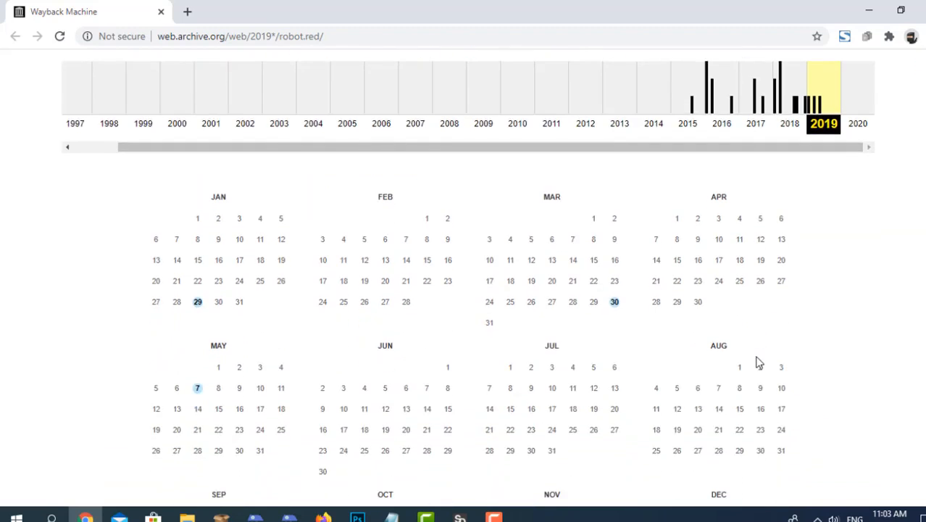
scroll(759, 362, up, 3)
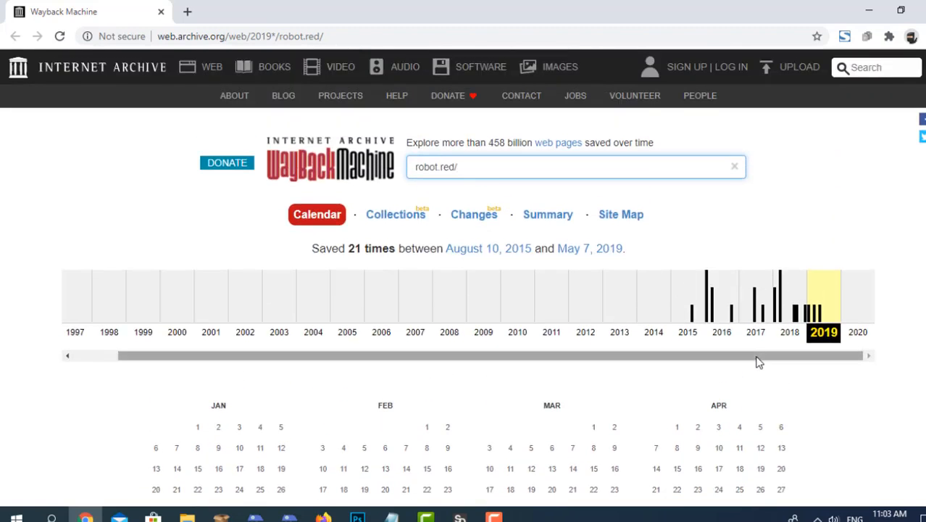
scroll(758, 362, down, 4)
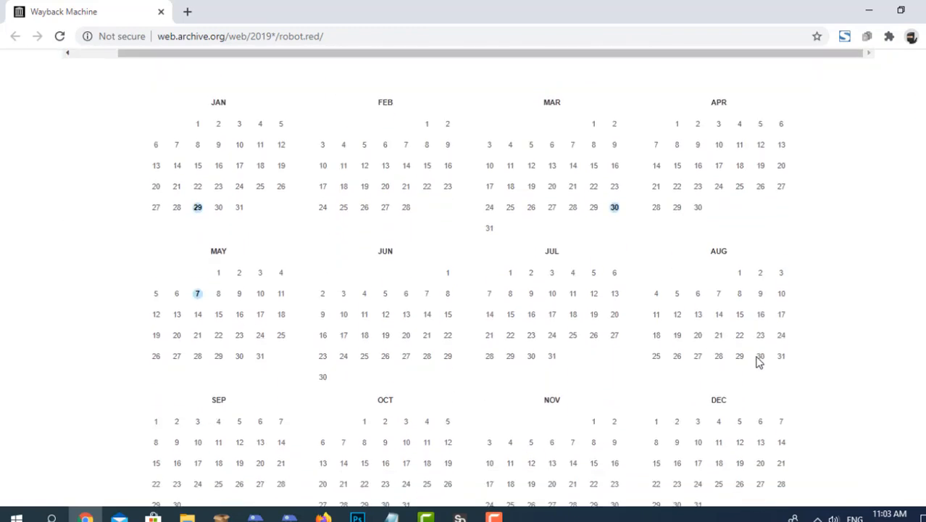
scroll(734, 327, up, 4)
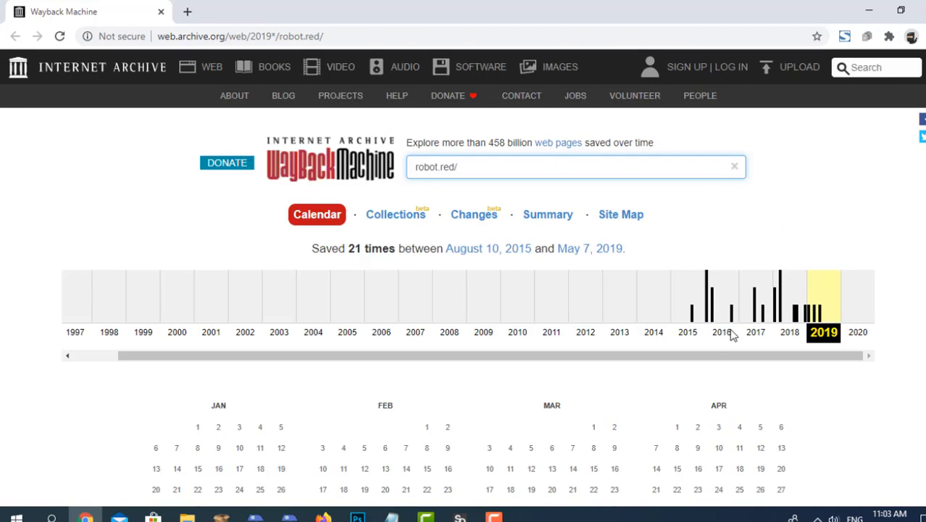
Switch to SEO Dominator, reopen robot.red's history from the results table, and return to the results.
click(461, 510)
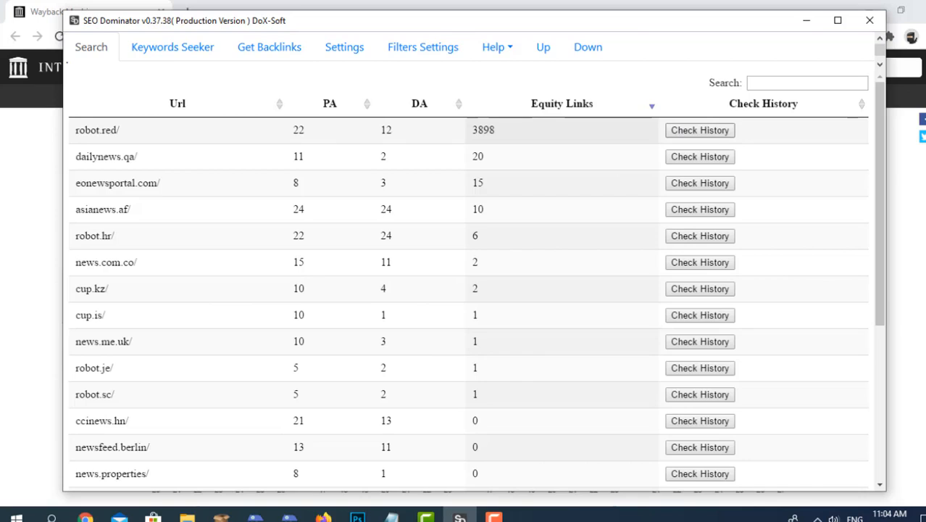
click(700, 130)
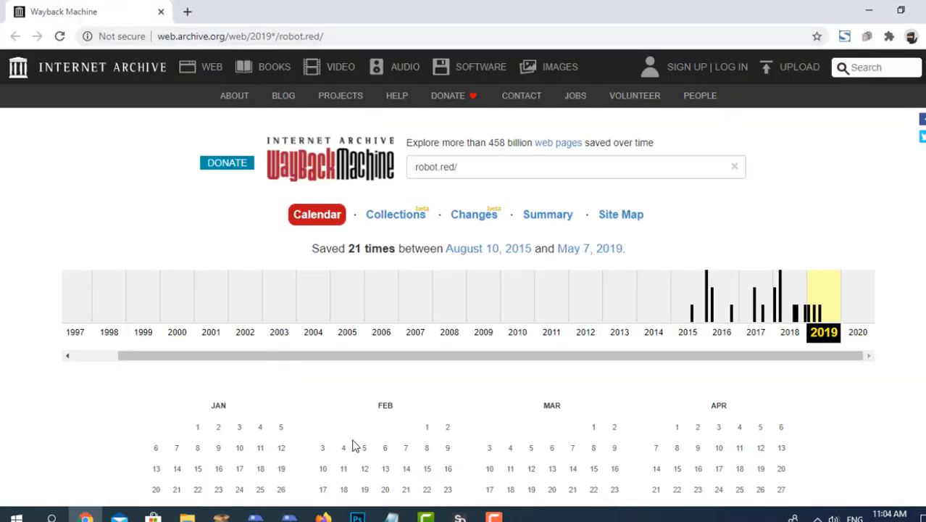
click(459, 516)
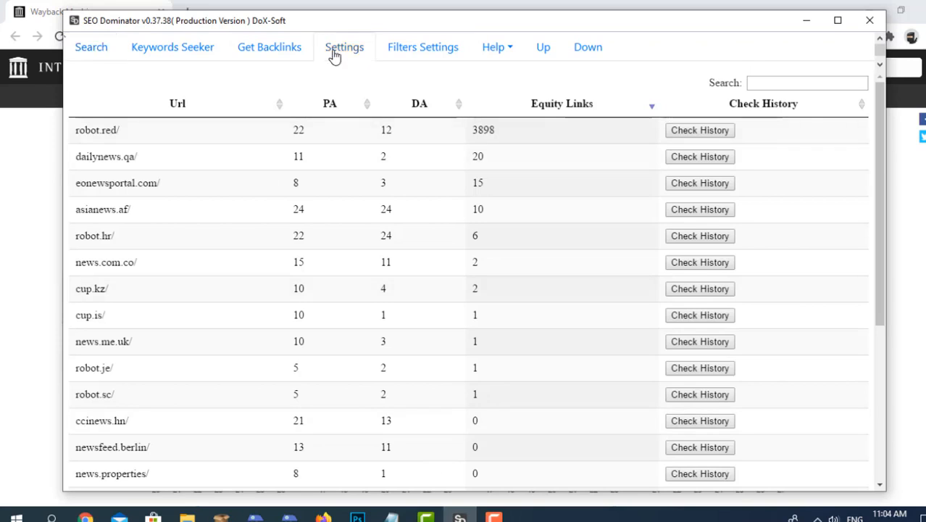
Keep Chrome as the browser for opening external links in Settings, and show the expanded results table on the Search page.
click(580, 57)
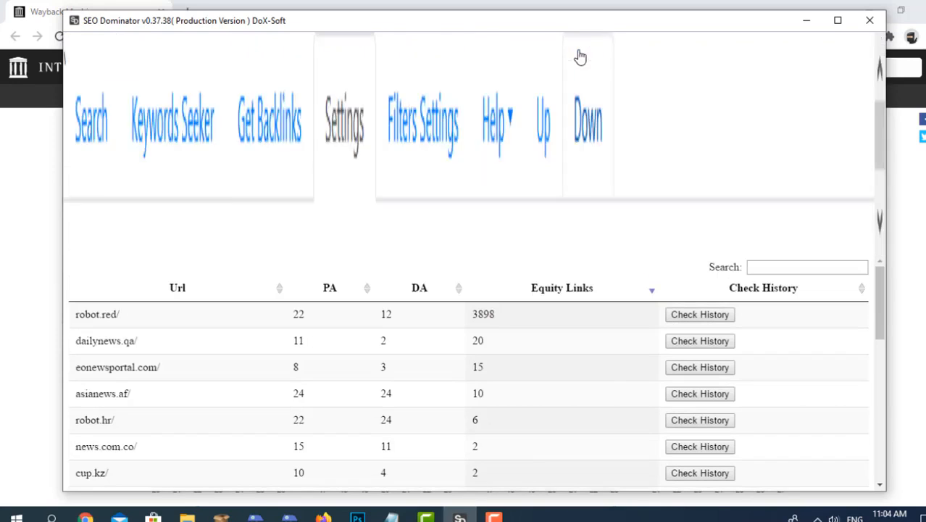
click(688, 214)
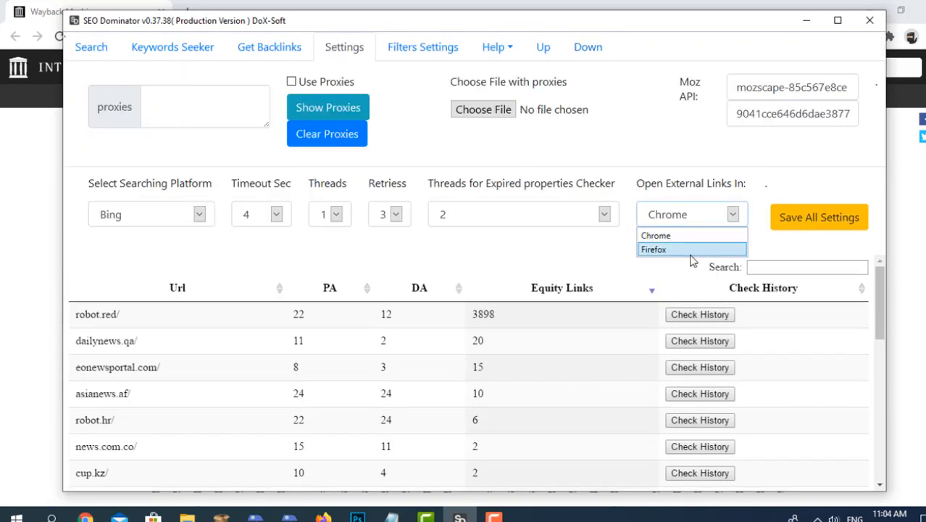
click(684, 236)
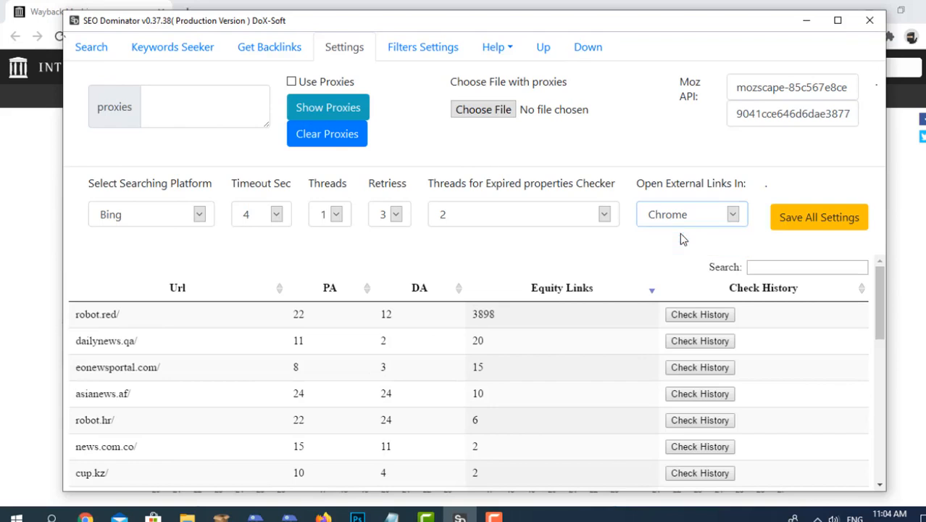
click(78, 46)
click(546, 46)
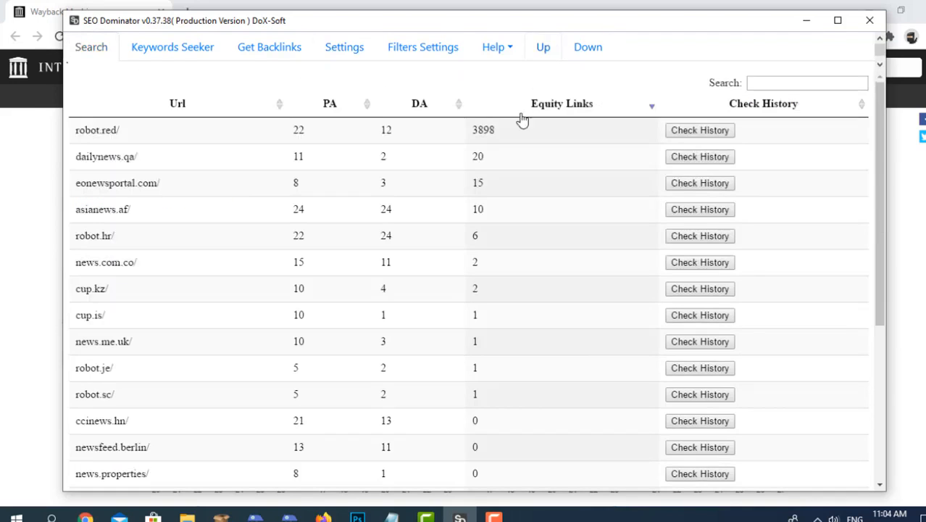
Switch to the Wayback Machine page in Chrome and examine the monthly captures of robot.red for 2019.
click(3, 171)
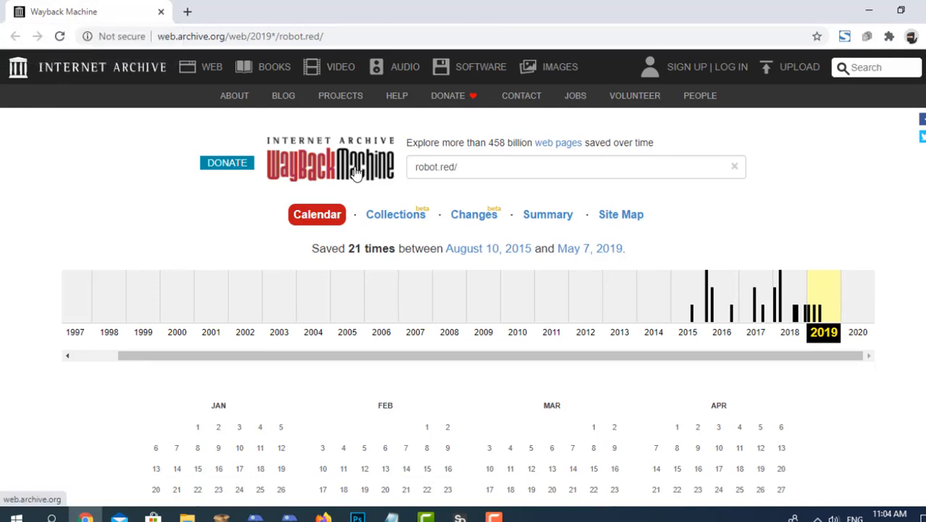
scroll(355, 172, down, 3)
scroll(379, 186, down, 3)
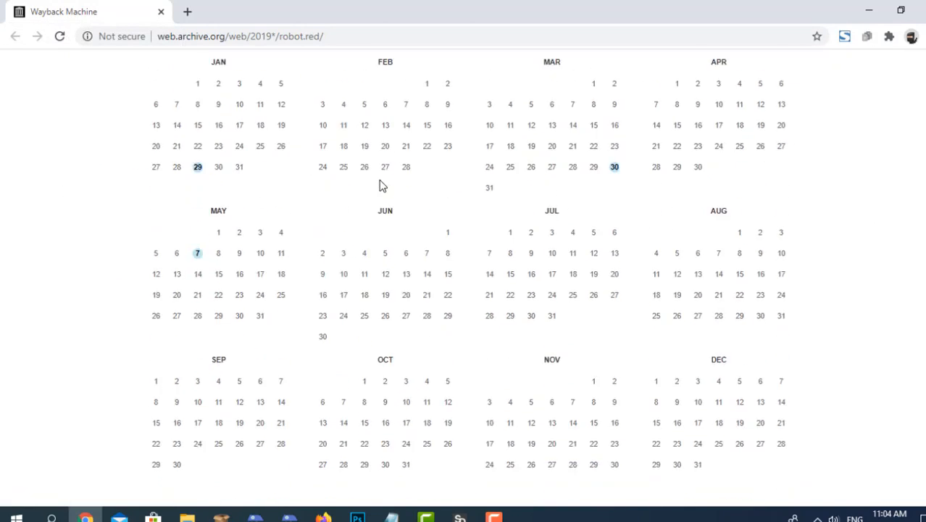
scroll(379, 205, up, 2)
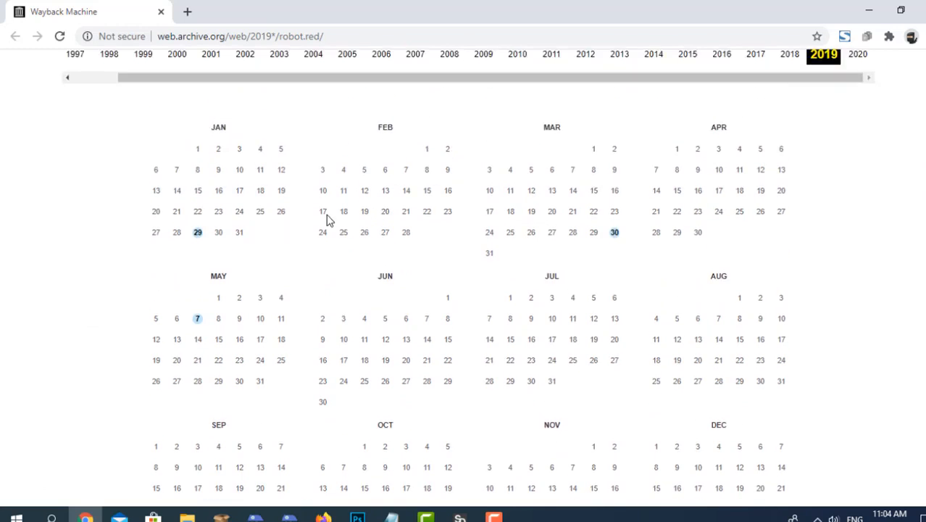
scroll(731, 202, up, 2)
Show robot.red's 2018 captures and check the snapshots listed for March 17 and 18.
click(795, 164)
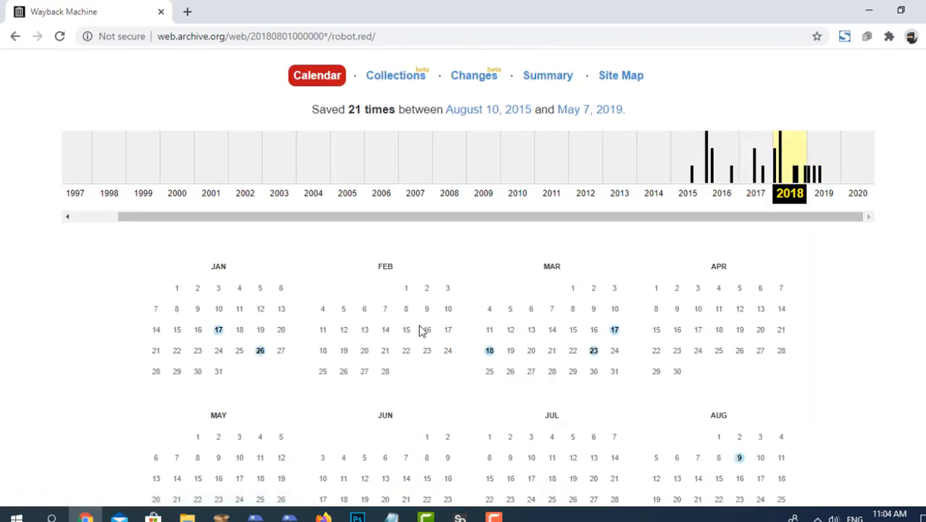
scroll(537, 269, down, 2)
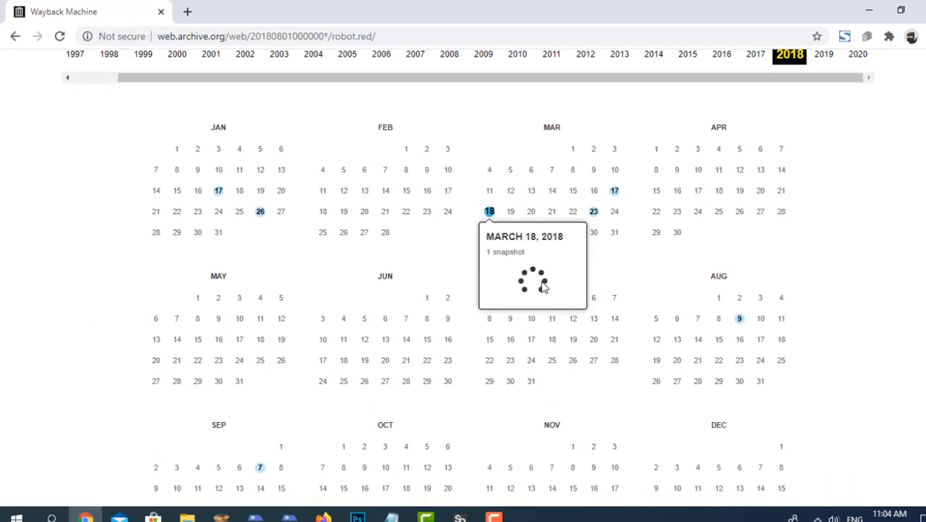
scroll(735, 250, up, 3)
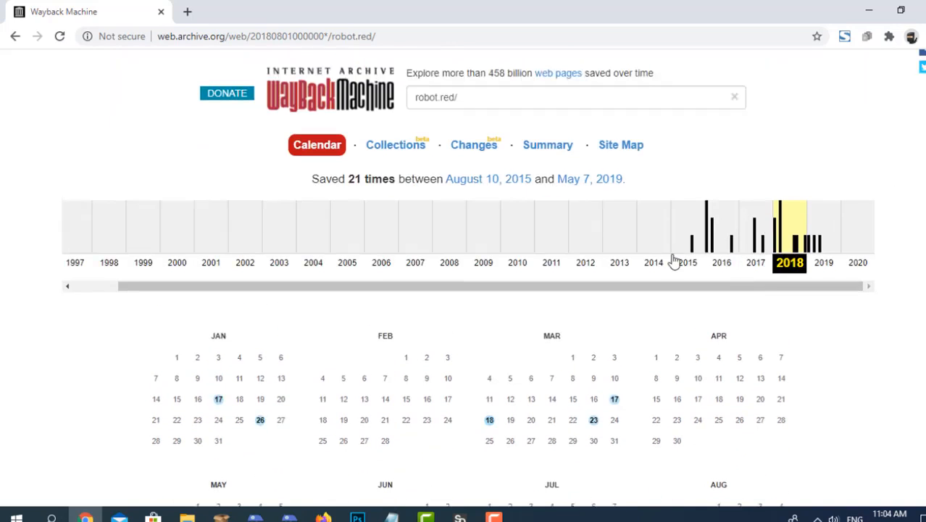
scroll(747, 240, down, 2)
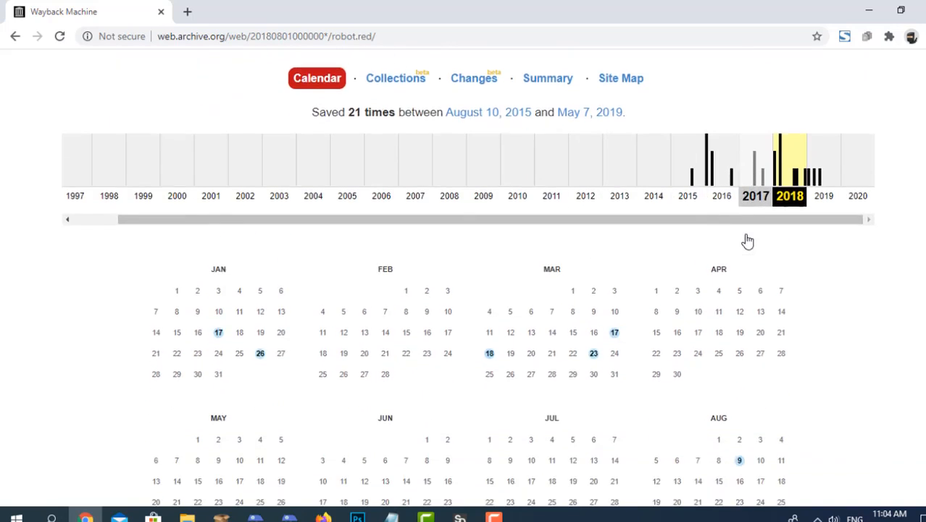
mouse_move(615, 260)
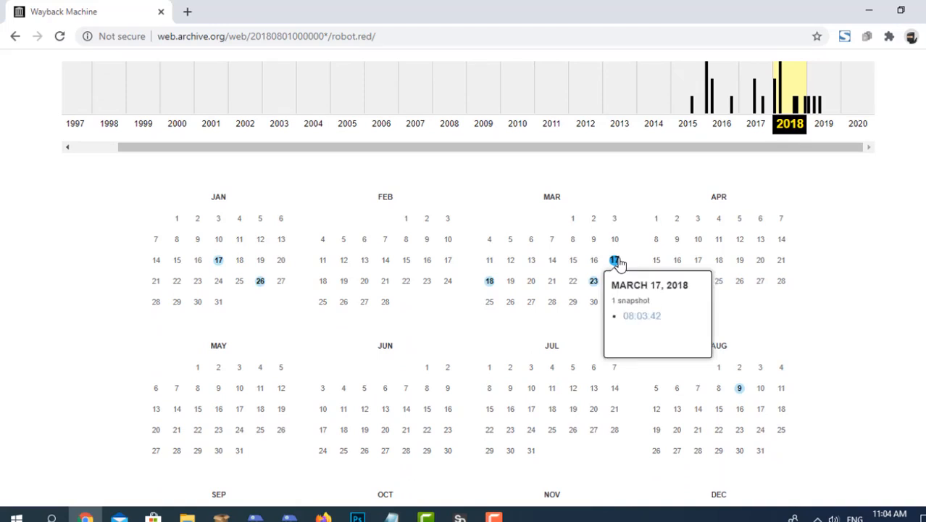
Open robot.red's March 17, 2018 snapshot and examine the archived page from header to footer.
click(629, 313)
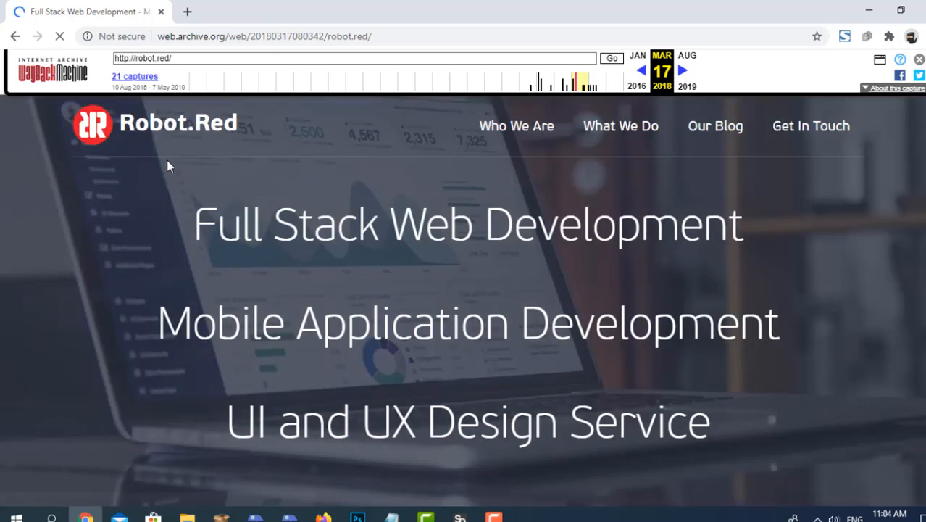
scroll(305, 191, down, 3)
scroll(305, 191, down, 15)
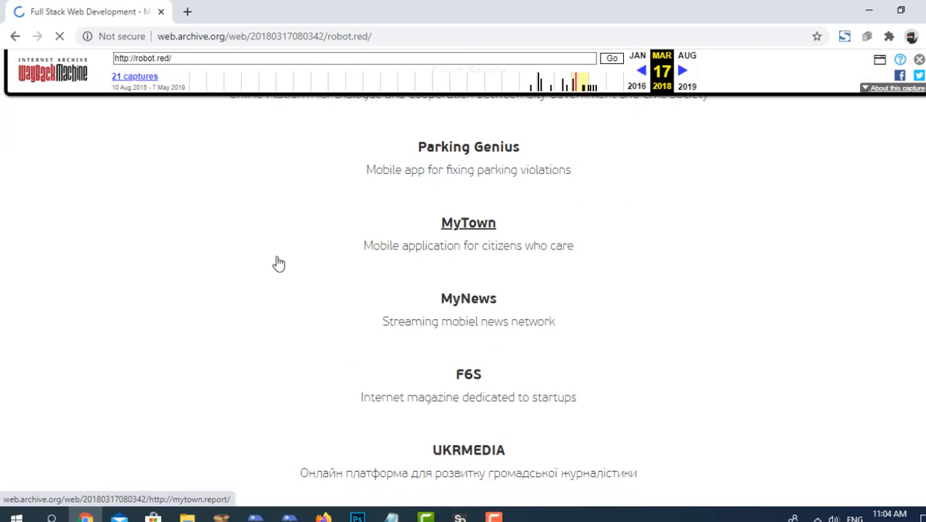
scroll(275, 263, down, 8)
scroll(279, 263, down, 1)
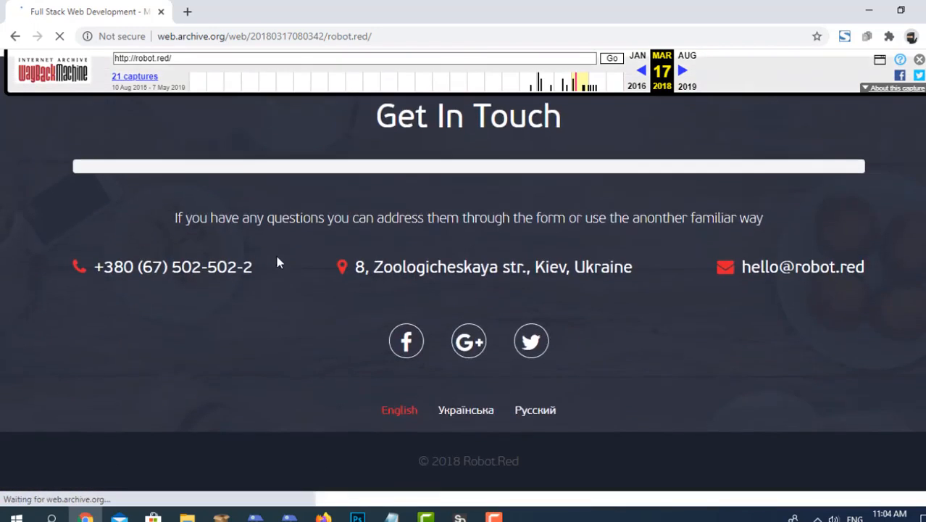
scroll(280, 262, up, 1)
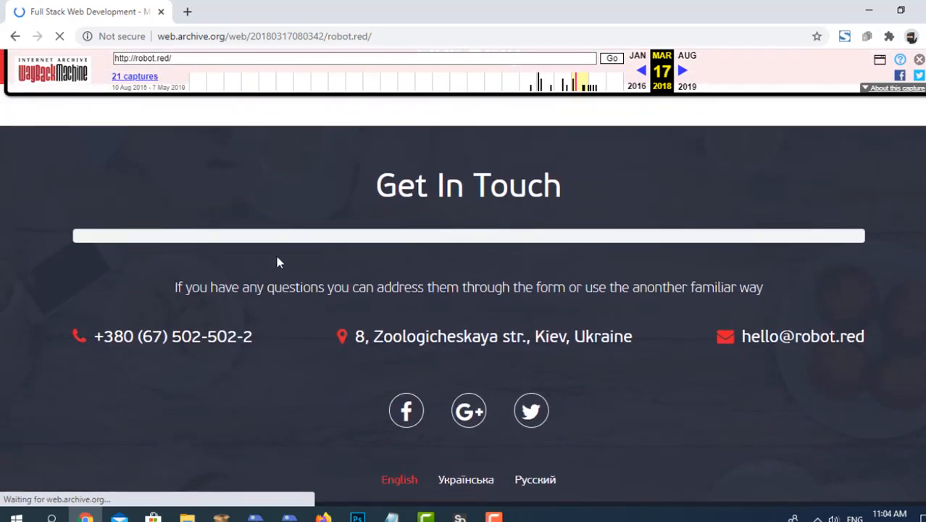
scroll(280, 262, up, 8)
scroll(278, 260, up, 15)
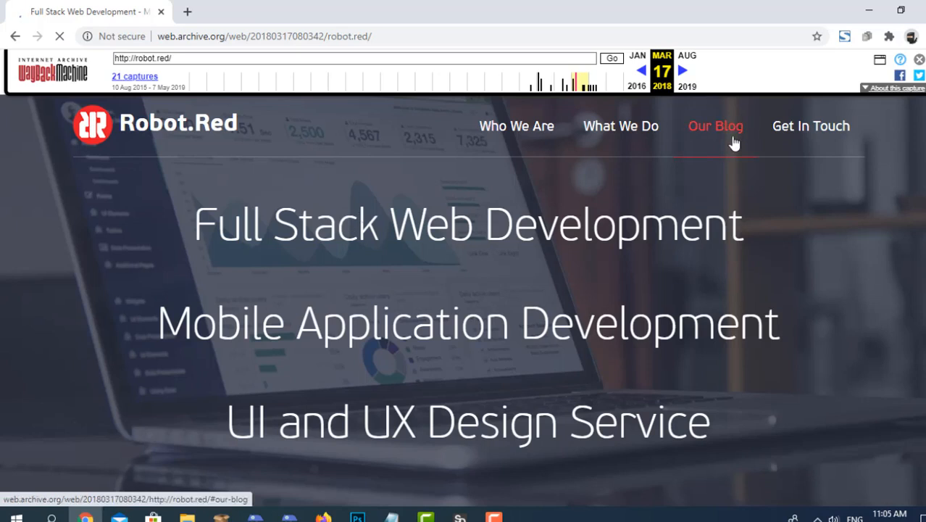
Close Chrome and, in SEO Dominator, sort the results table by DA descending and then by PA descending.
click(922, 9)
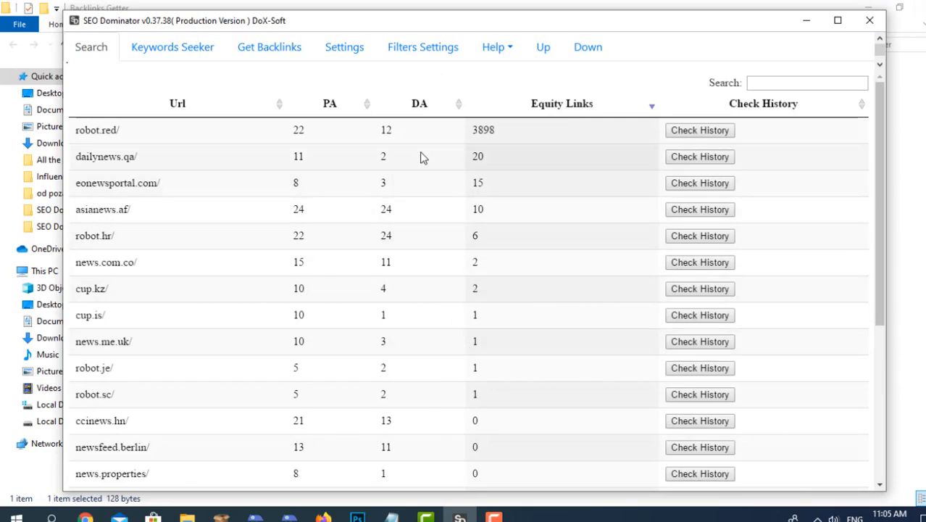
click(406, 105)
click(409, 105)
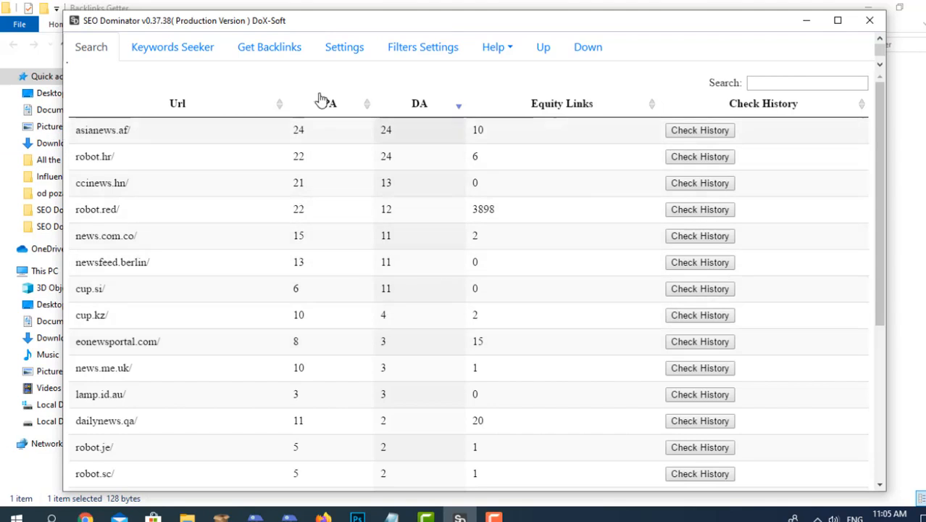
click(331, 112)
click(330, 112)
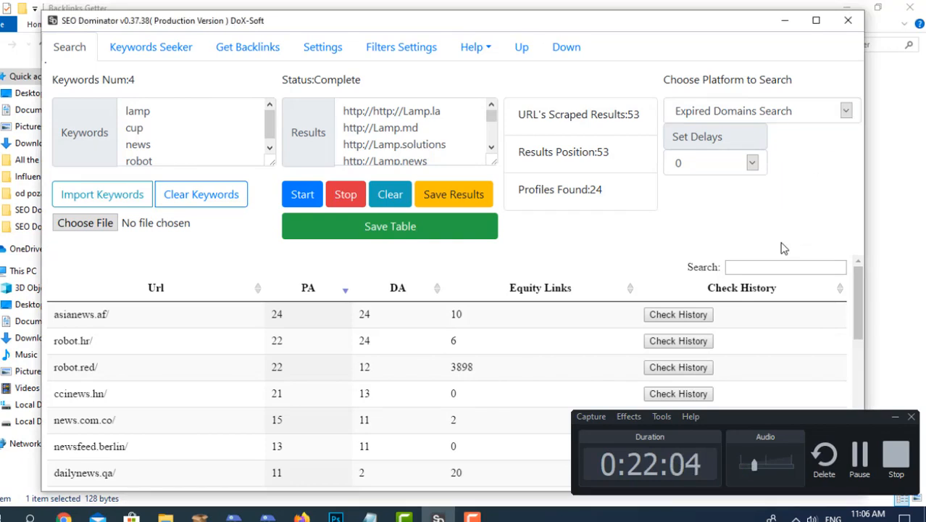
click(472, 518)
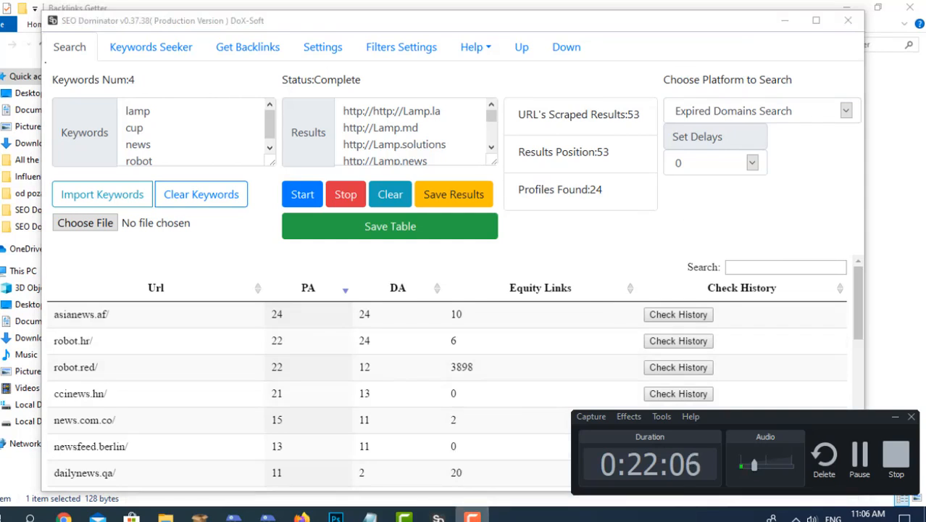
click(472, 518)
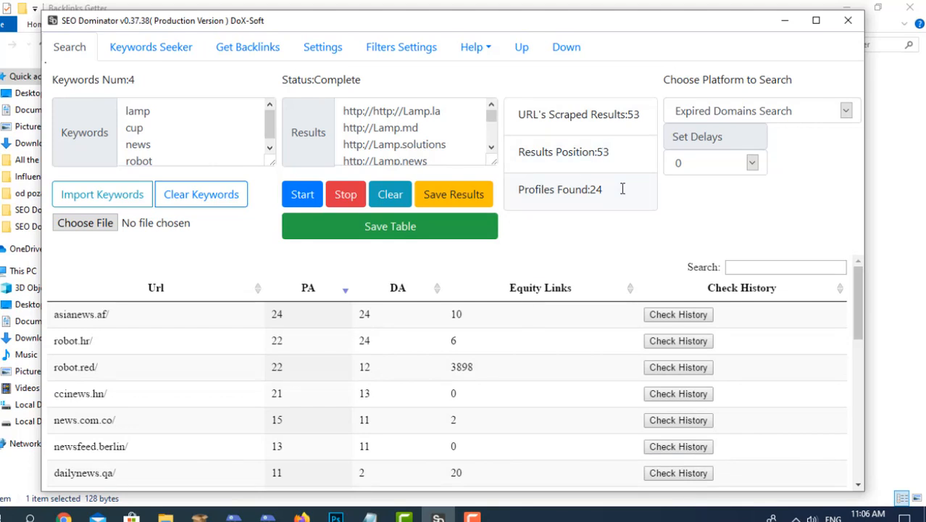
Highlight the Profiles Found count and look through the matching rows of the results table.
drag(622, 189, 589, 189)
scroll(560, 330, down, 1)
scroll(558, 326, down, 10)
scroll(475, 339, up, 11)
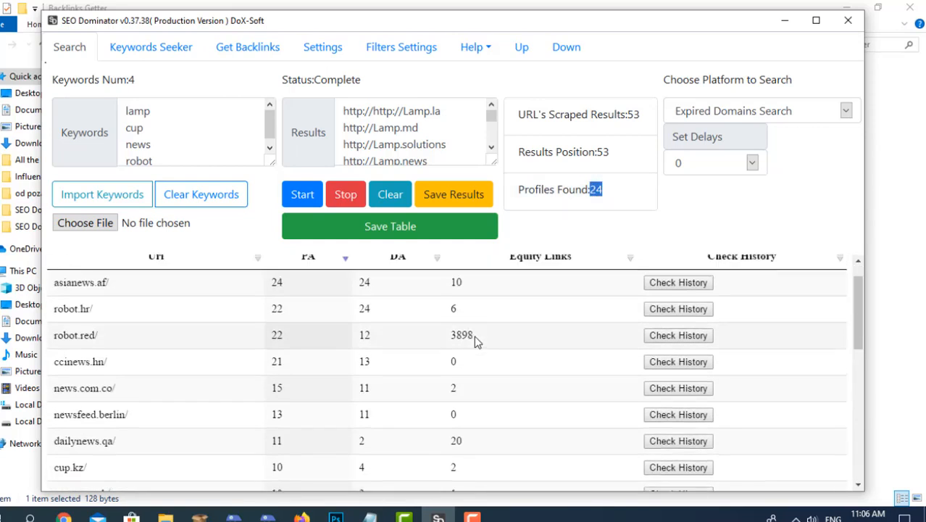
scroll(471, 321, down, 5)
scroll(472, 321, up, 5)
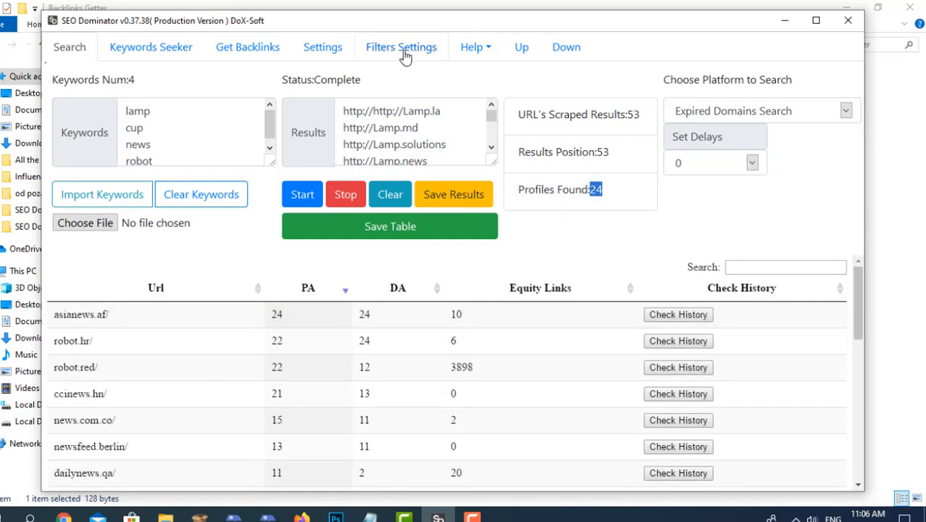
click(621, 198)
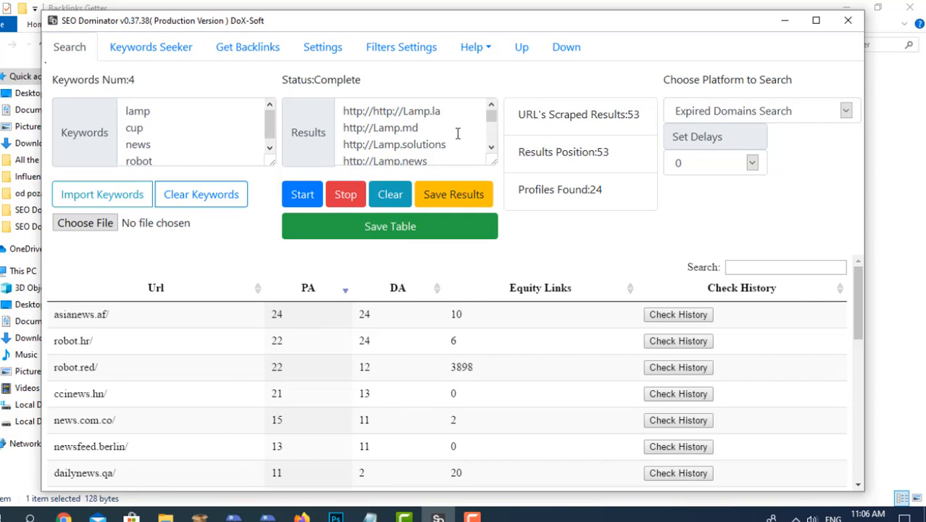
Save the scraped URL results to a file named "save unfiltered".
scroll(457, 133, down, 2)
click(448, 196)
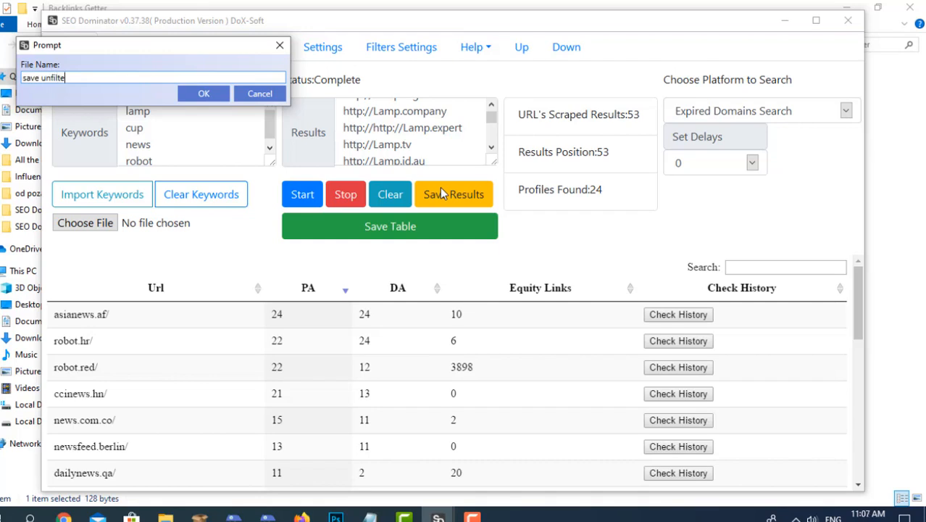
click(204, 93)
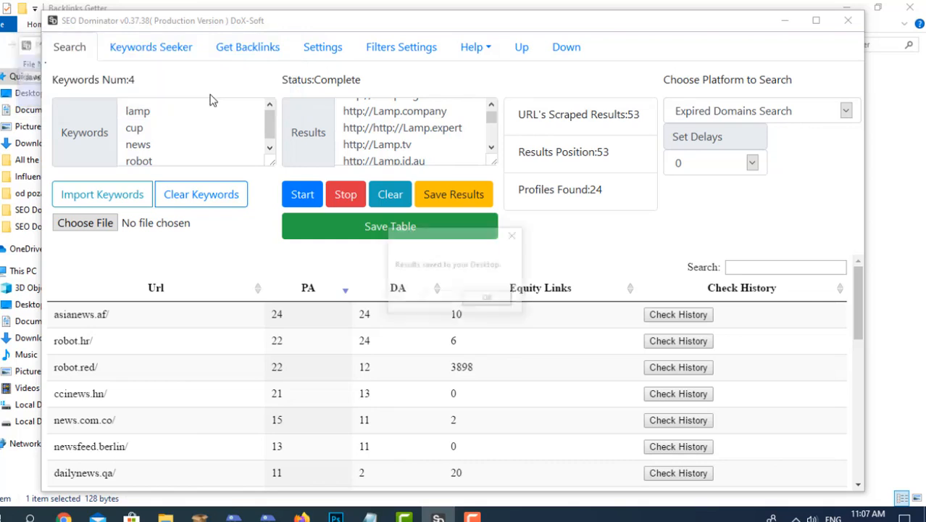
click(476, 300)
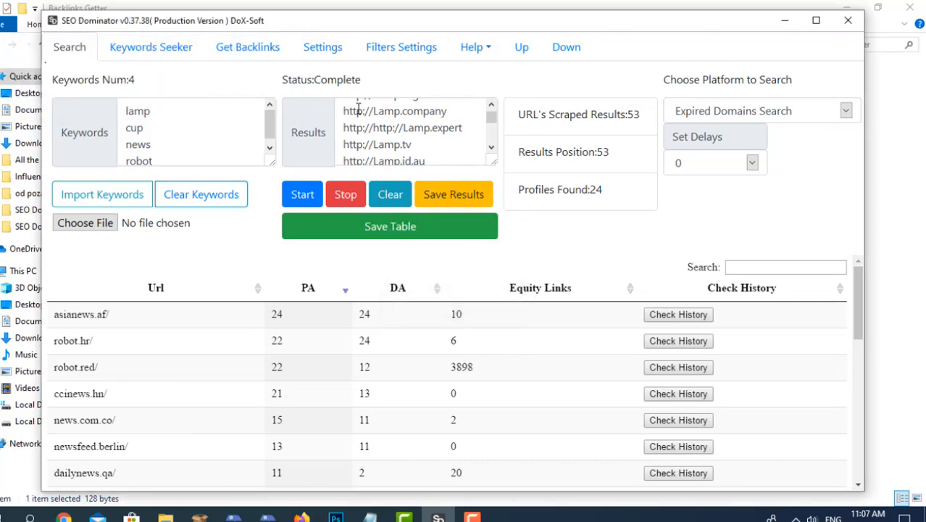
Highlight some of the scraped Lamp URLs in the results list and look over the unfiltered entries.
drag(348, 105, 379, 137)
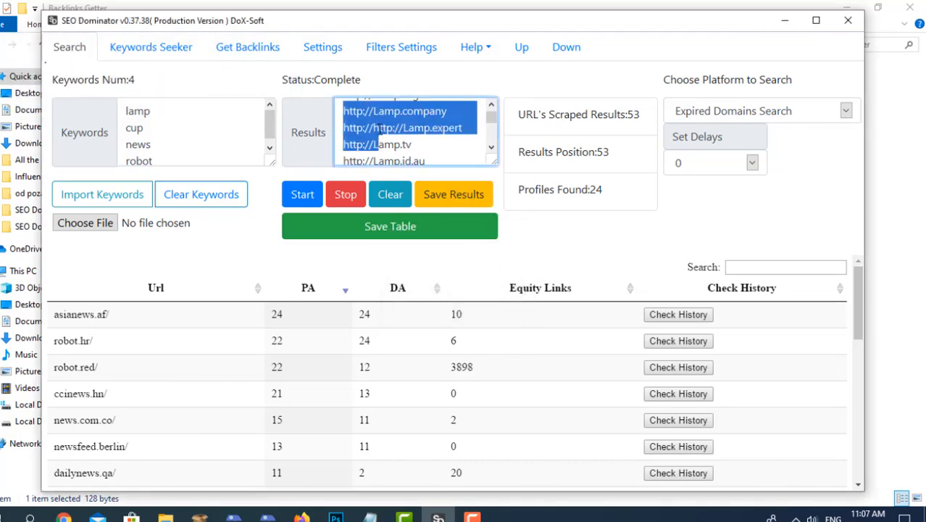
click(378, 126)
scroll(390, 142, down, 1)
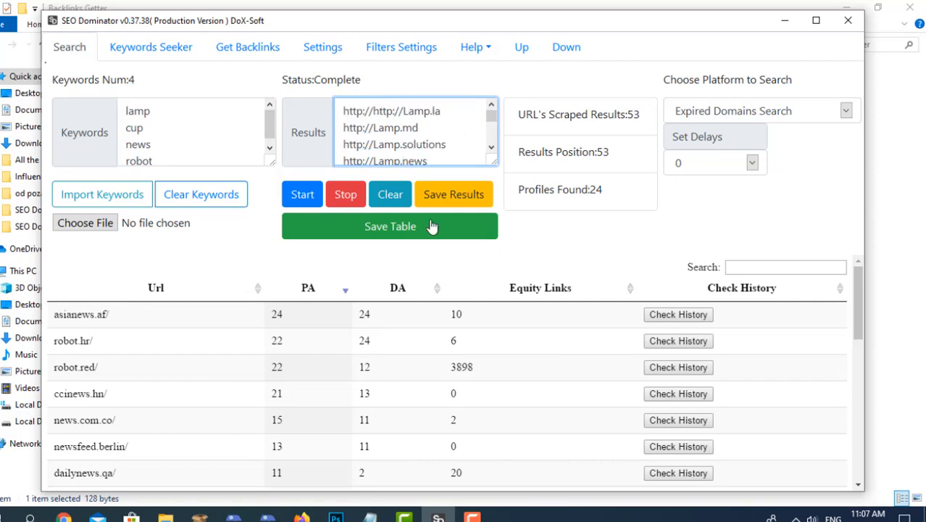
Try sorting the results table by Equity Links and by DA, leaving it in ascending DA order.
click(401, 288)
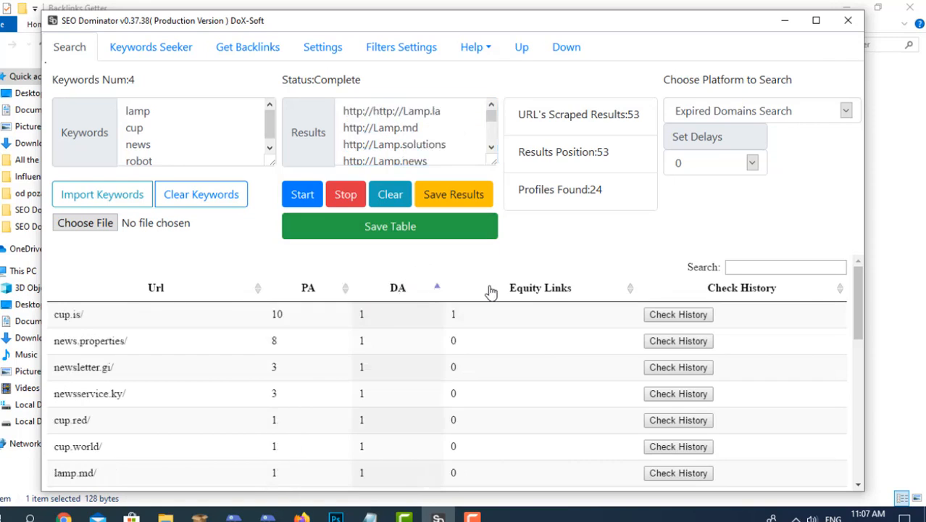
click(530, 291)
click(401, 288)
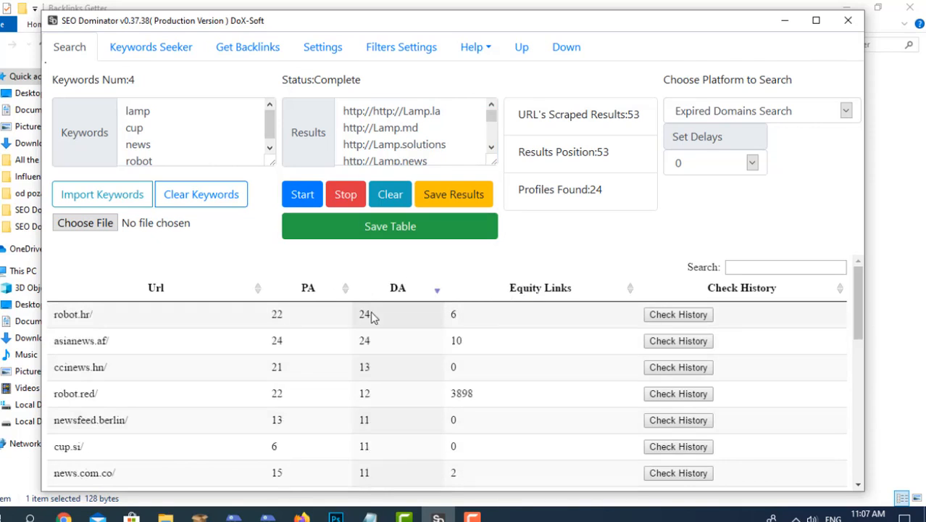
click(401, 294)
Save the results table under the name "table results" and look through its rows.
click(385, 231)
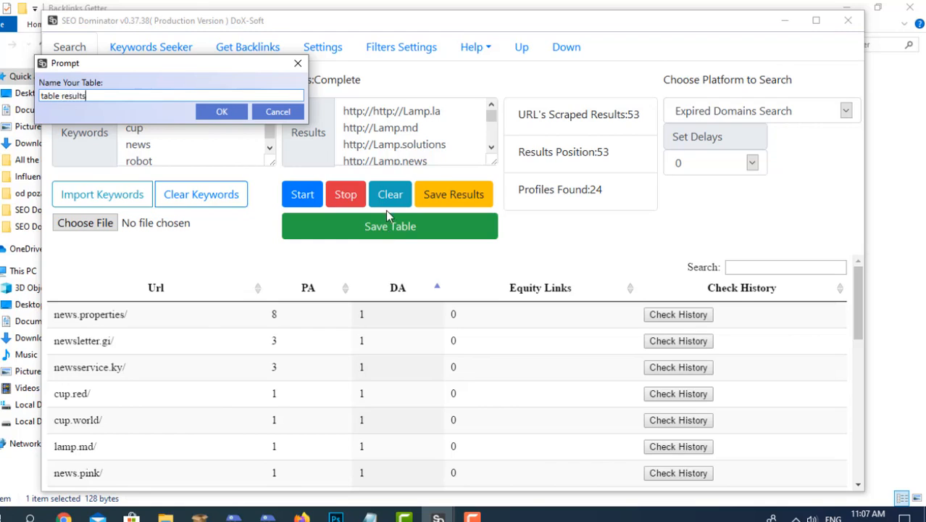
click(230, 113)
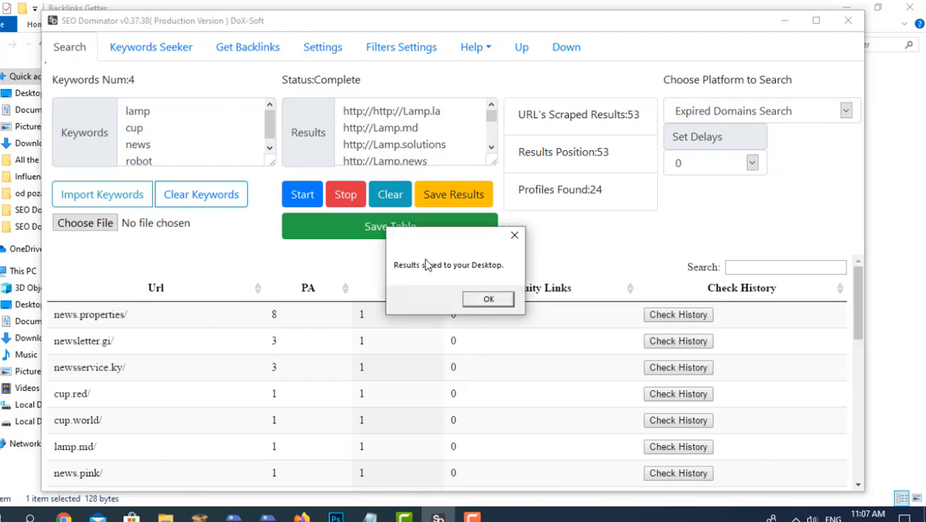
click(488, 298)
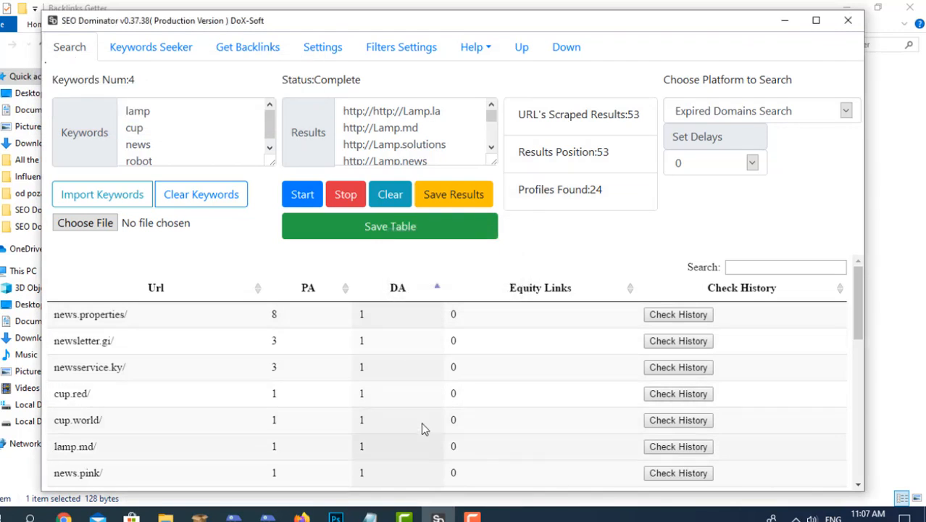
scroll(423, 373, down, 3)
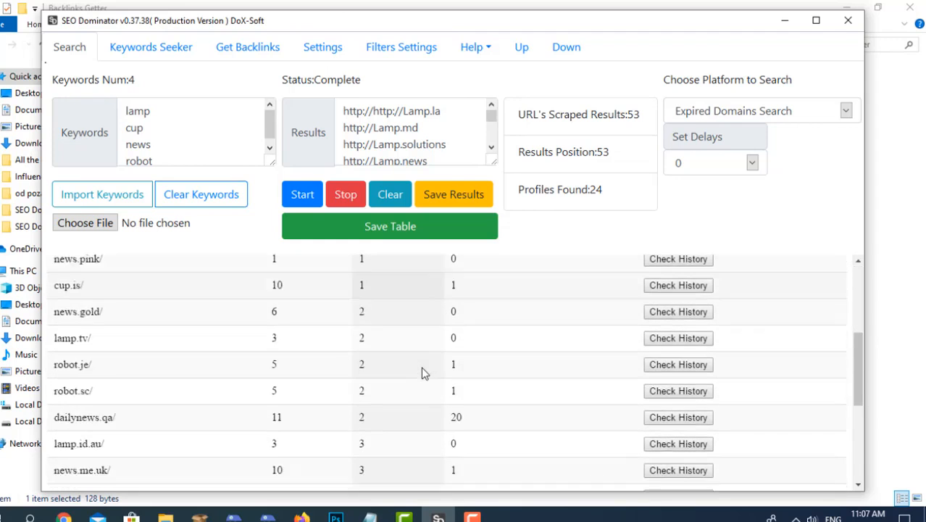
scroll(427, 372, down, 5)
scroll(432, 374, up, 10)
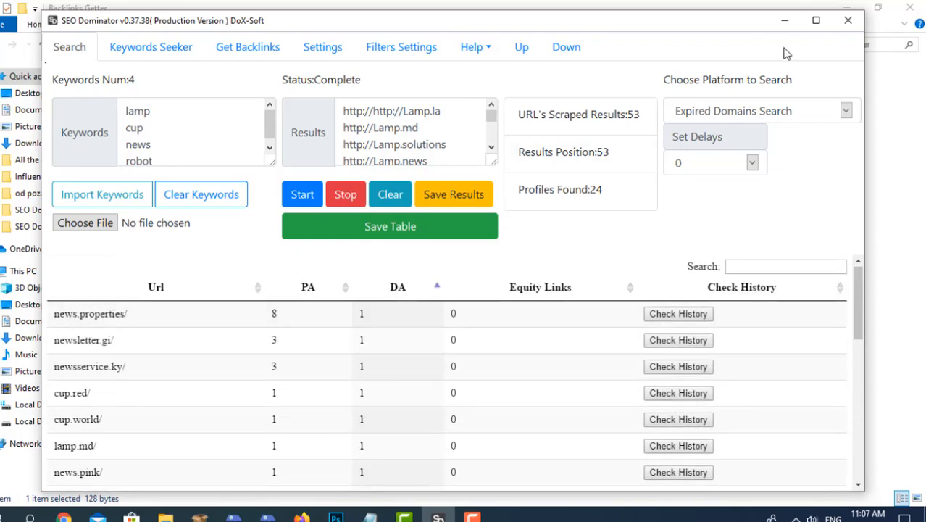
Clear the open windows off the desktop, move the table results file to an empty area, and open it in Excel.
click(784, 20)
click(910, 6)
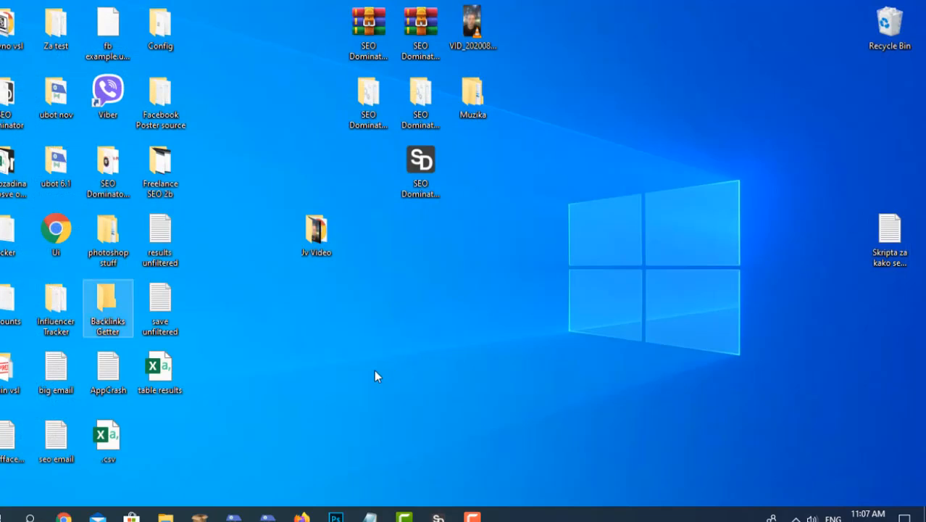
drag(171, 384, 422, 362)
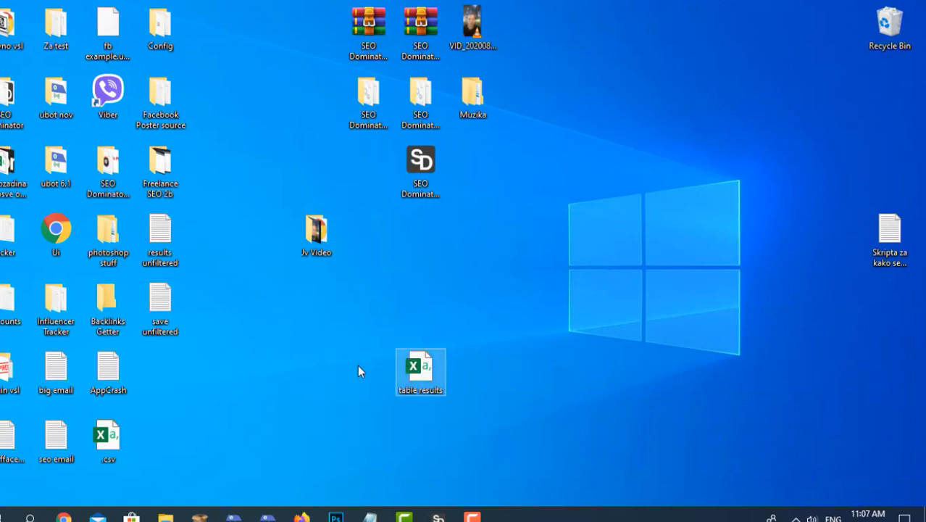
double_click(421, 362)
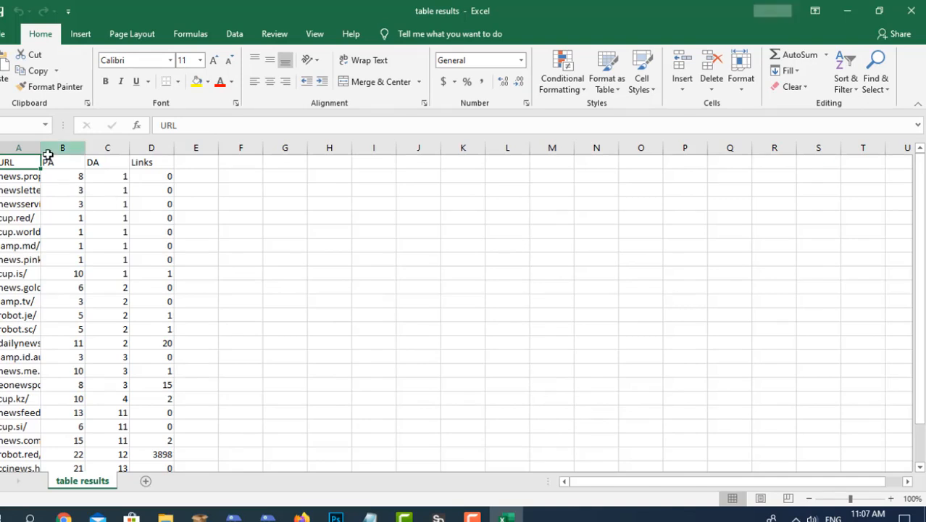
Widen the URL column, review the exported URL, PA, DA and Links rows, and close the workbook without saving.
drag(41, 148, 211, 149)
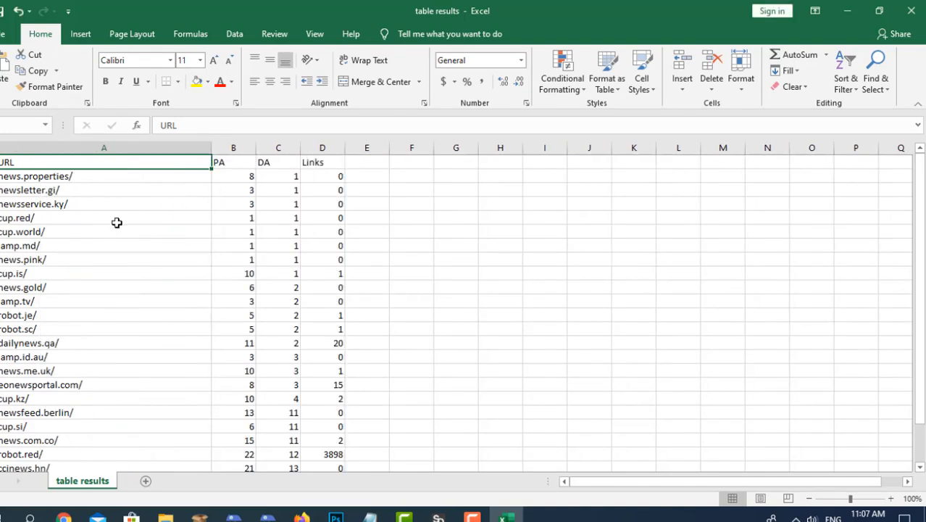
scroll(120, 226, down, 6)
scroll(121, 231, up, 6)
scroll(132, 228, down, 5)
scroll(133, 228, up, 5)
scroll(253, 275, down, 2)
scroll(252, 275, up, 2)
click(911, 11)
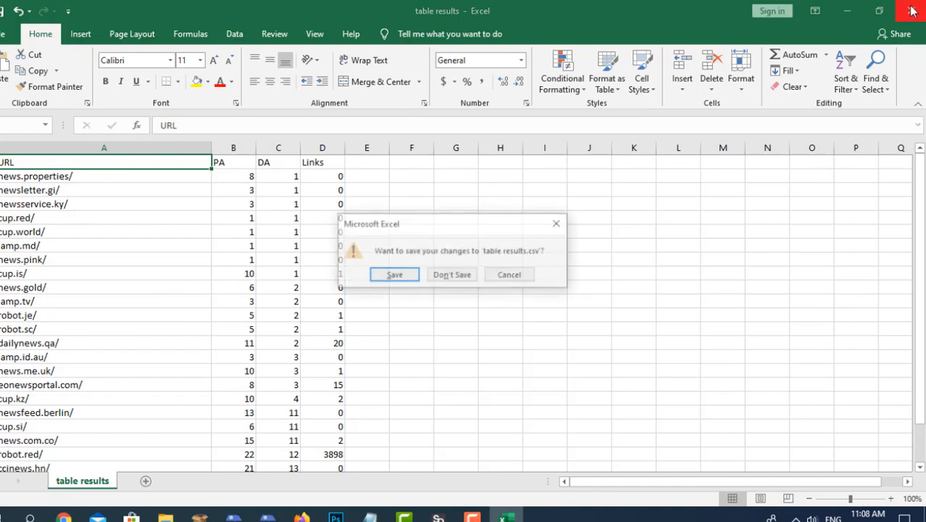
click(467, 281)
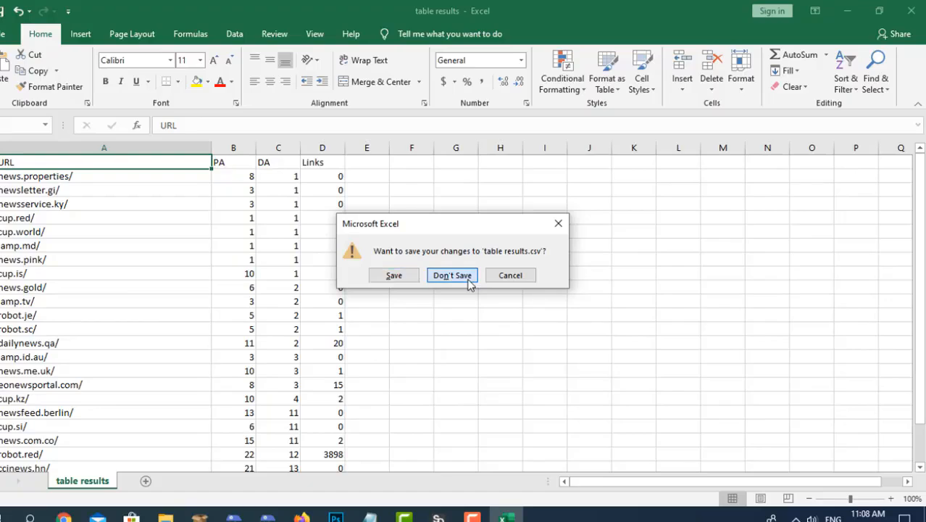
Move the save unfiltered file to an empty area of the desktop and open it in Notepad.
drag(162, 316, 327, 368)
drag(166, 302, 321, 370)
double_click(314, 352)
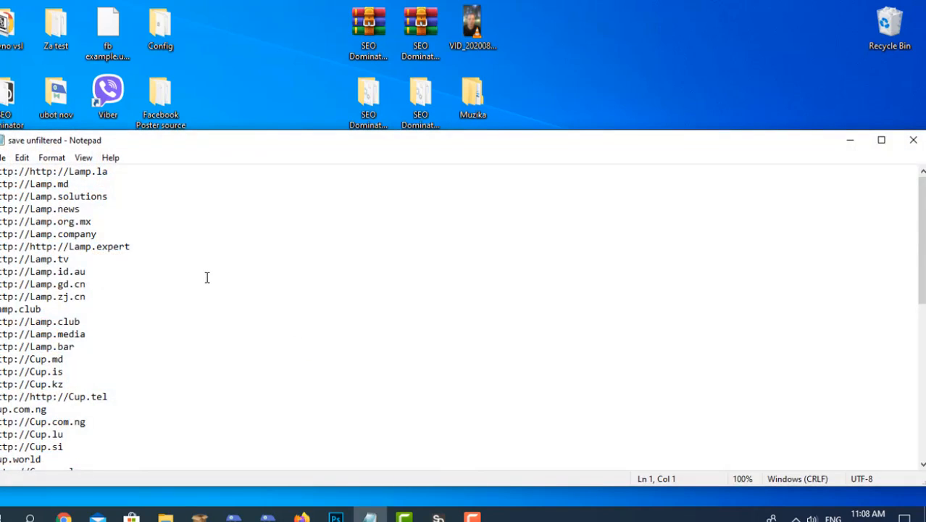
Review the unfiltered URLs, close Notepad, and select both the save unfiltered and table results files on the desktop.
scroll(206, 277, down, 10)
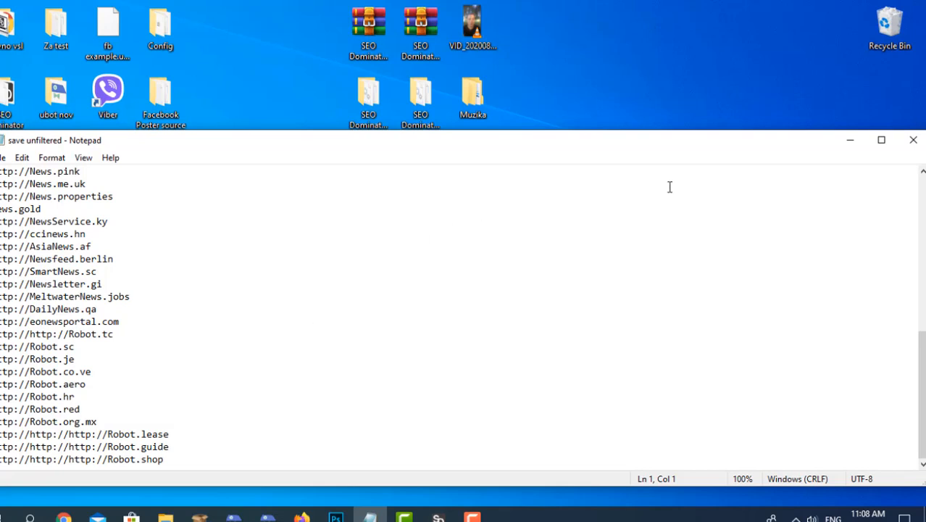
scroll(666, 218, up, 6)
click(913, 140)
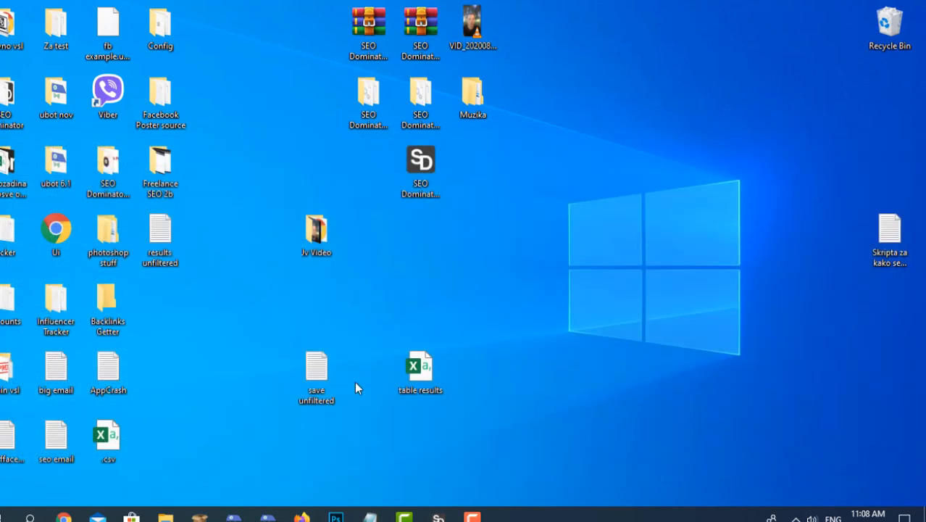
drag(225, 449, 522, 327)
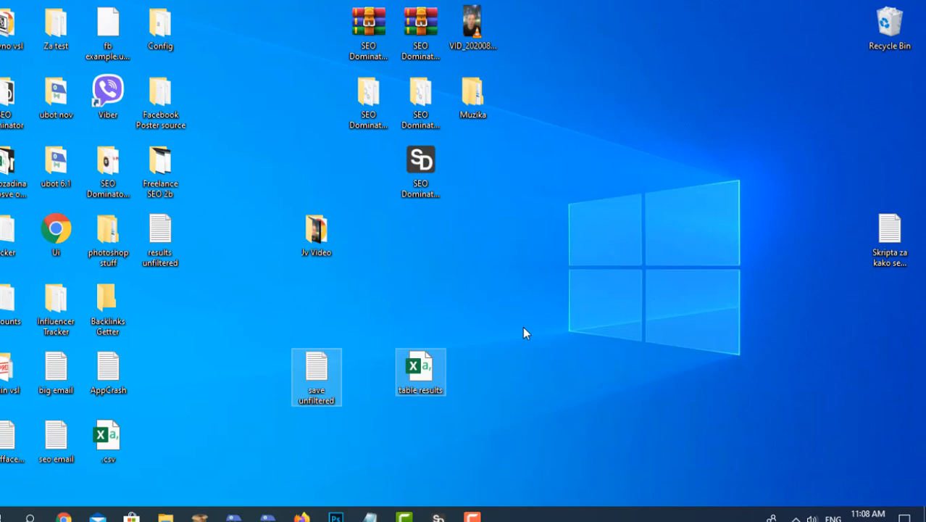
Delete the save unfiltered and table results files from the desktop, switch to SEO Dominator, and clear its previous search results.
key(Delete)
click(438, 516)
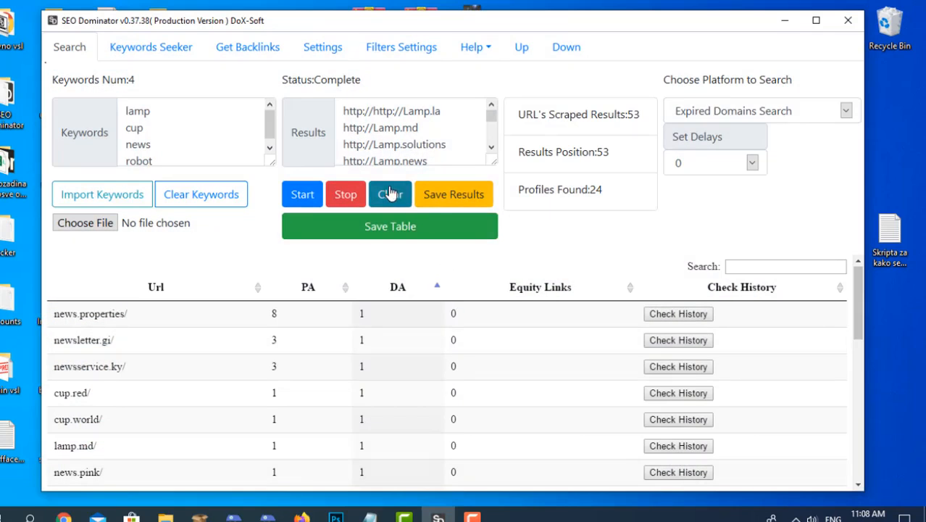
click(390, 193)
Choose Tumblr as the search platform, run the search with the lamp, cup, news and robot keywords, and look through the scraped URLs.
click(765, 116)
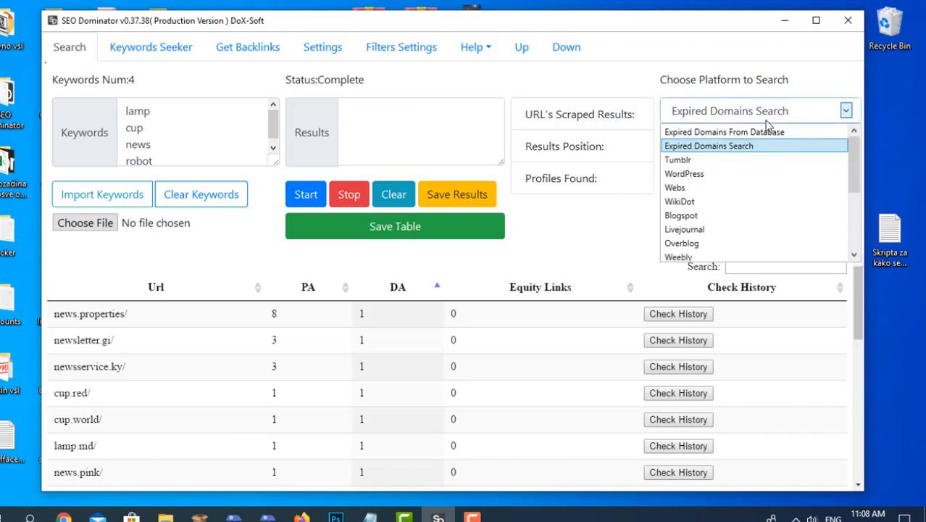
click(761, 159)
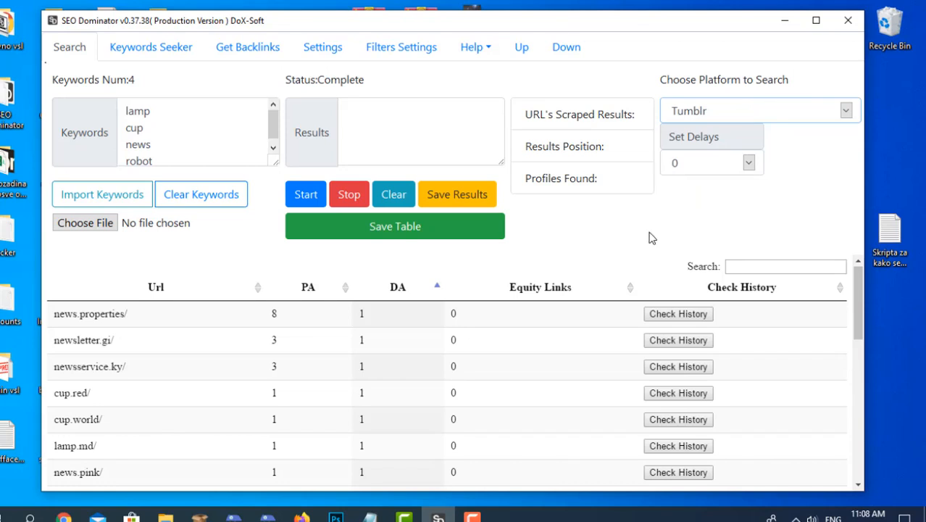
click(309, 192)
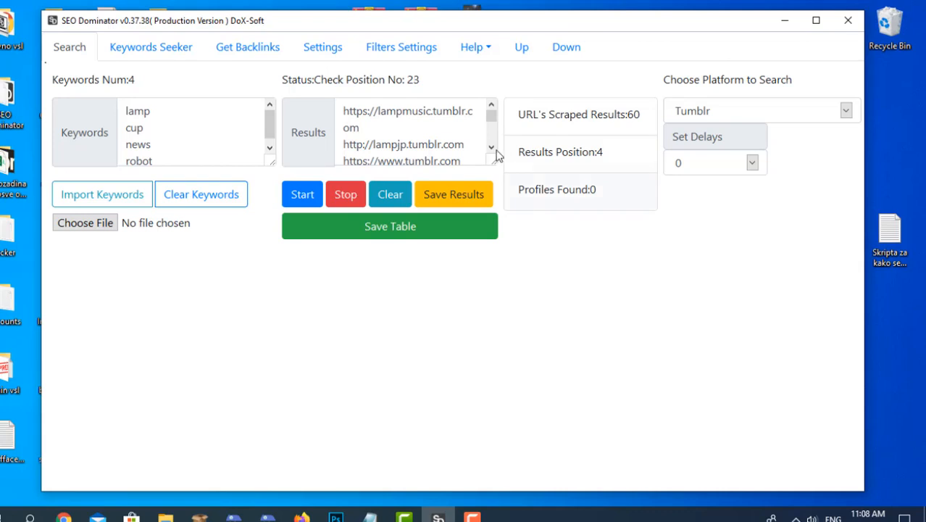
scroll(472, 144, down, 2)
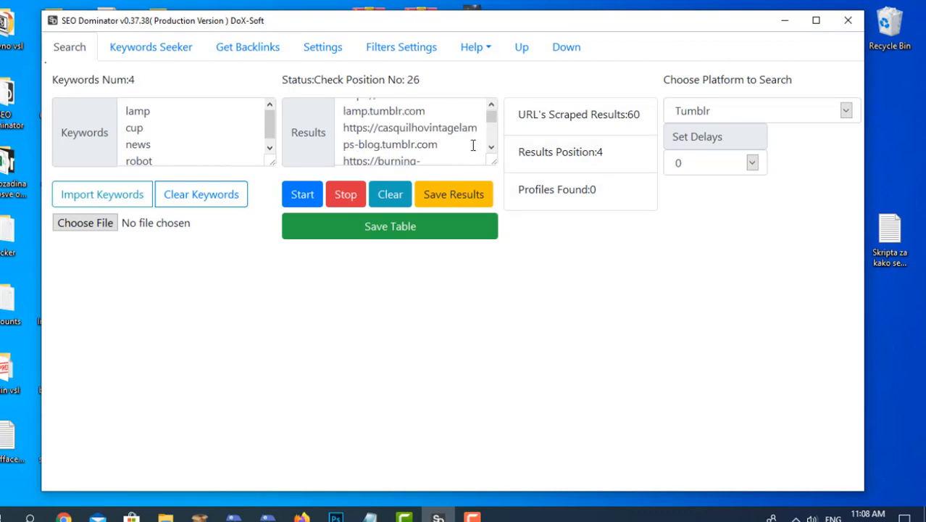
scroll(473, 145, down, 3)
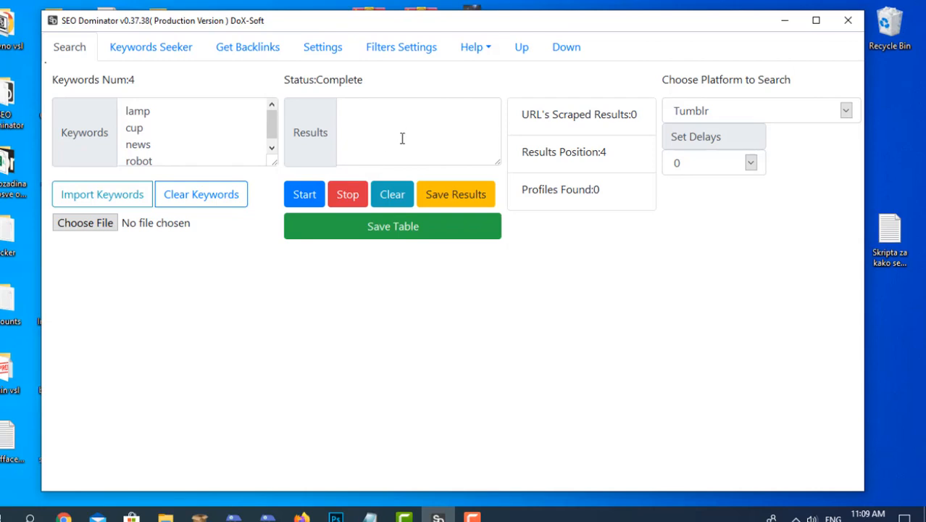
Clear the search keyword list and start entering a replacement keyword.
click(239, 194)
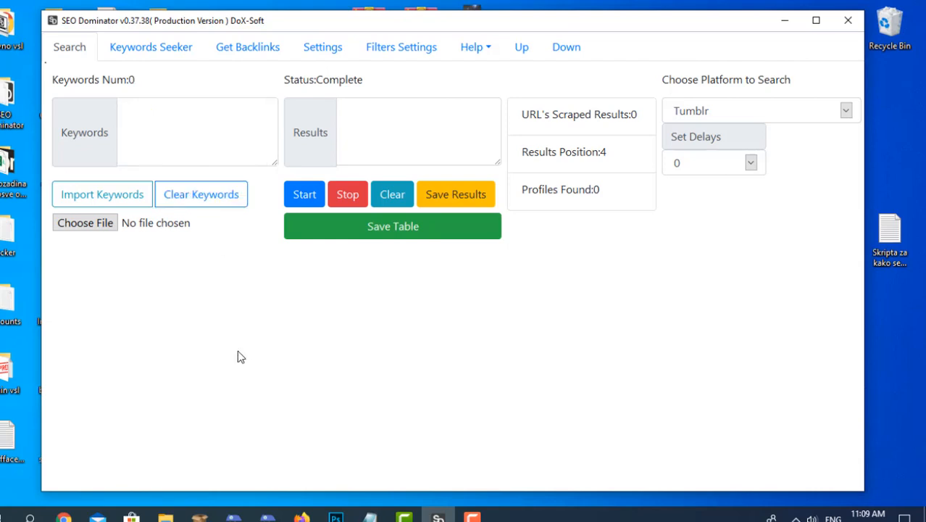
click(185, 129)
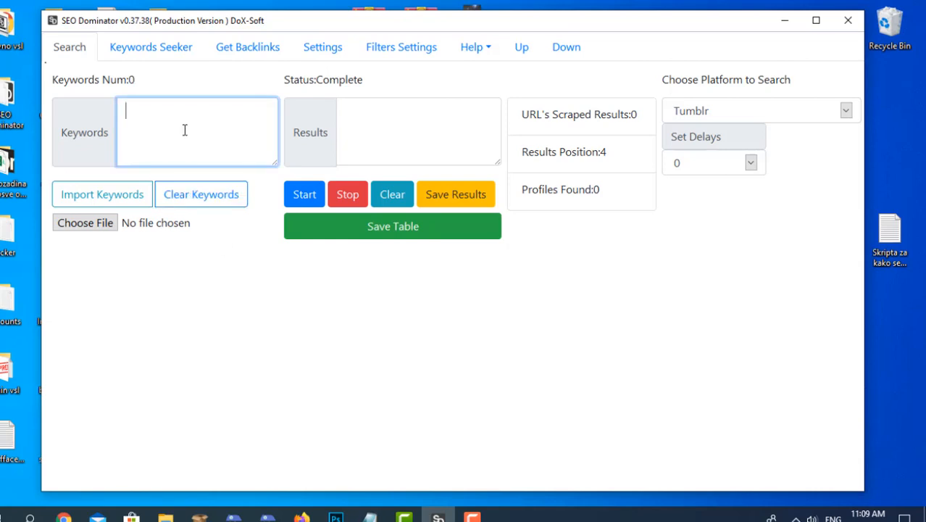
text(keyb)
Collect keyword suggestions for "glass" from Google and Bing in Keywords Seeker, stopping the run once enough are gathered.
click(155, 51)
click(226, 108)
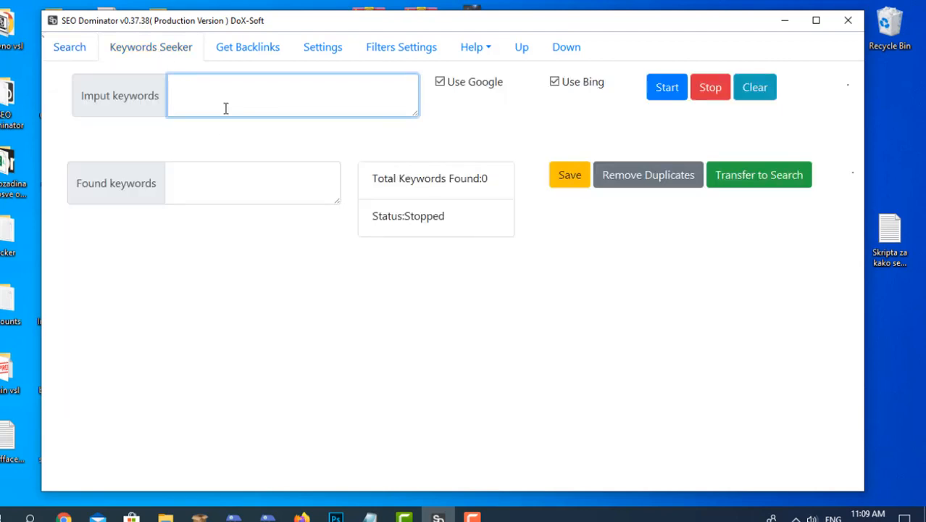
text(glass)
click(660, 88)
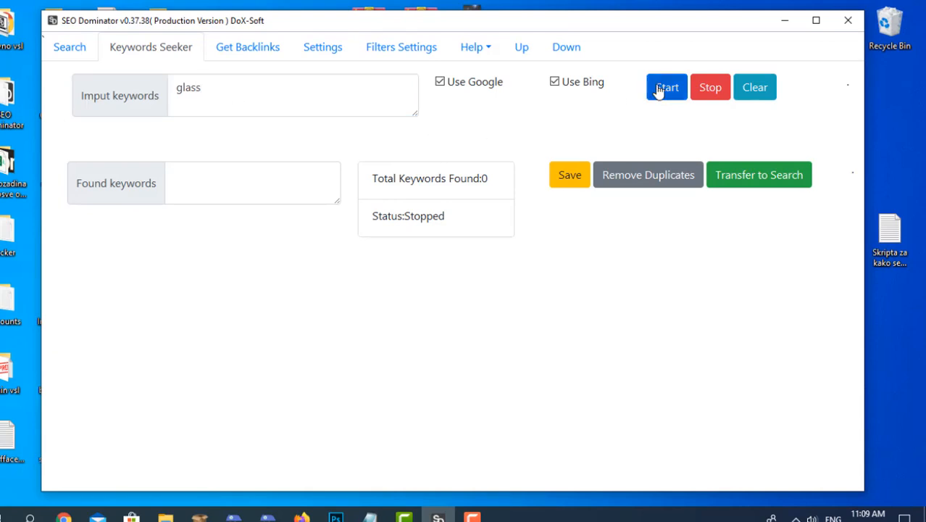
click(707, 94)
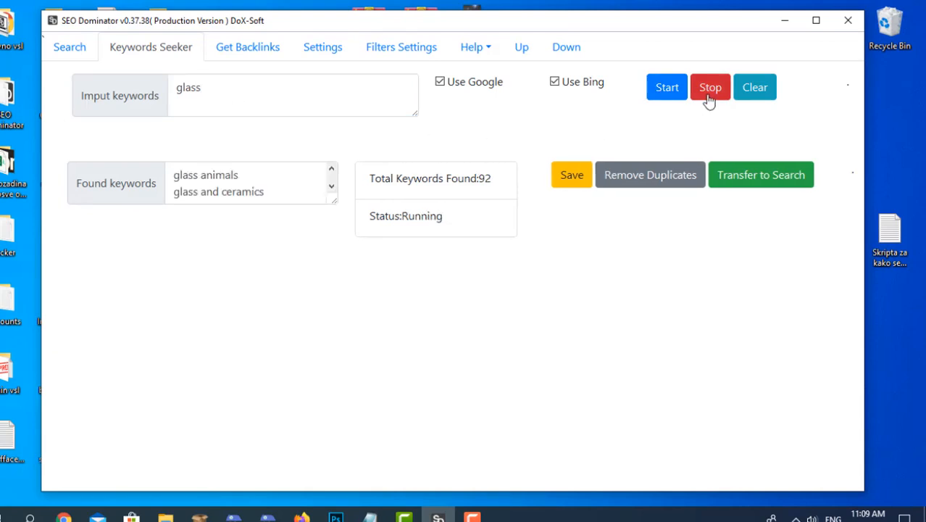
Remove duplicates from the found glass keywords and transfer the remaining ones to the main search.
click(657, 176)
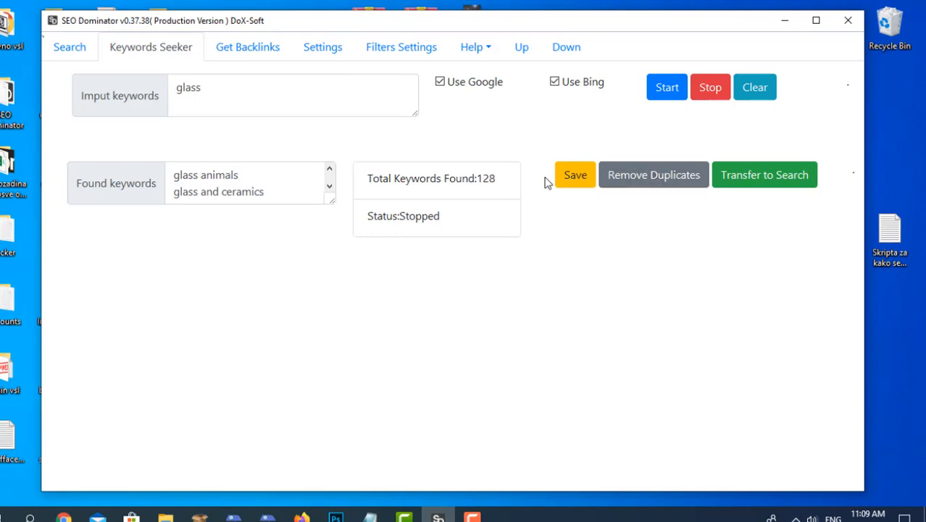
click(747, 180)
click(460, 299)
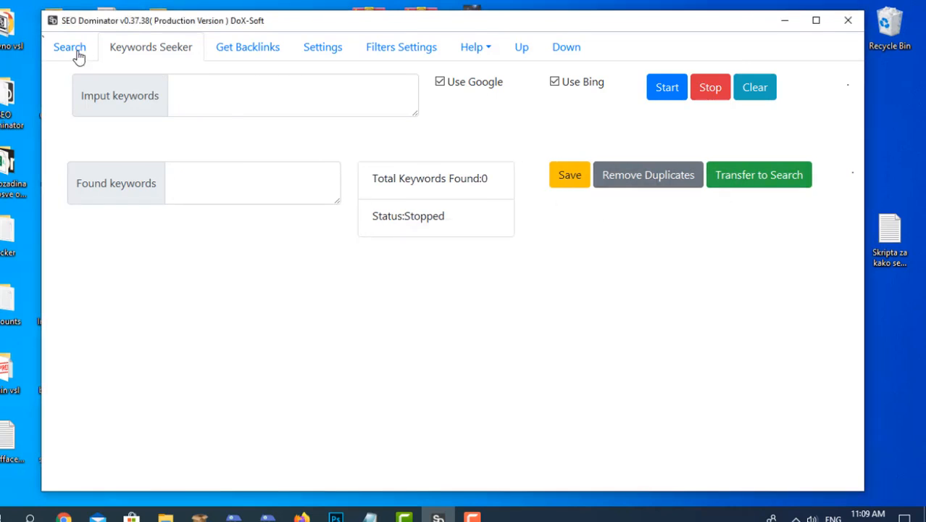
click(73, 49)
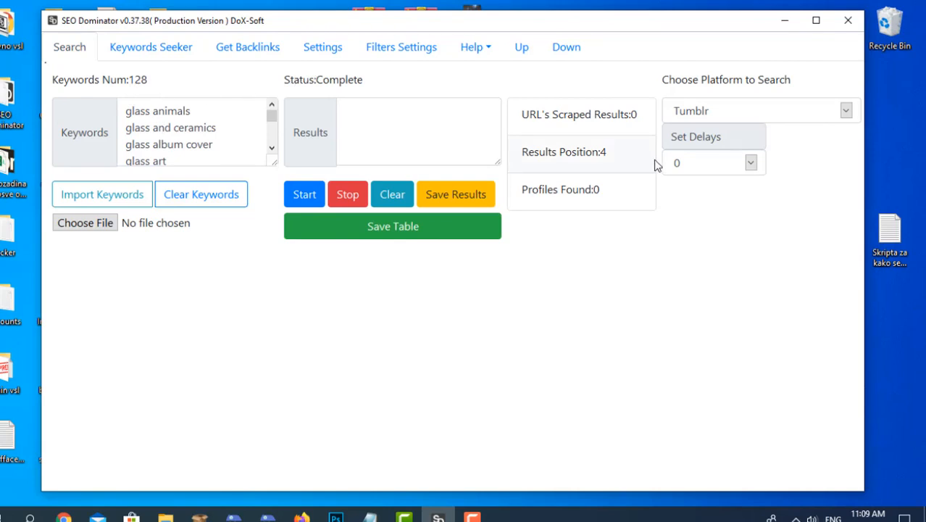
Set the search to 5 threads, 1 retry and a 3-second timeout, with 4 threads for the expired properties checker.
click(305, 53)
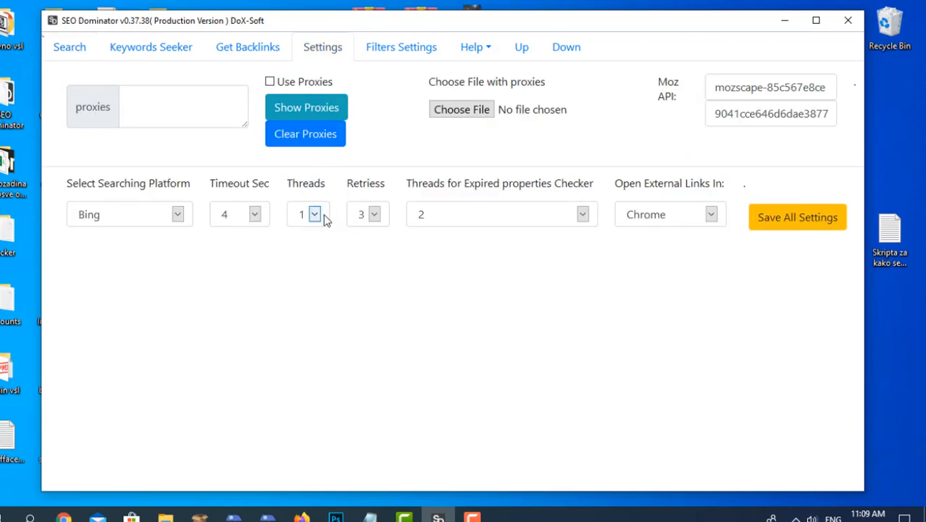
click(324, 215)
click(304, 289)
click(371, 213)
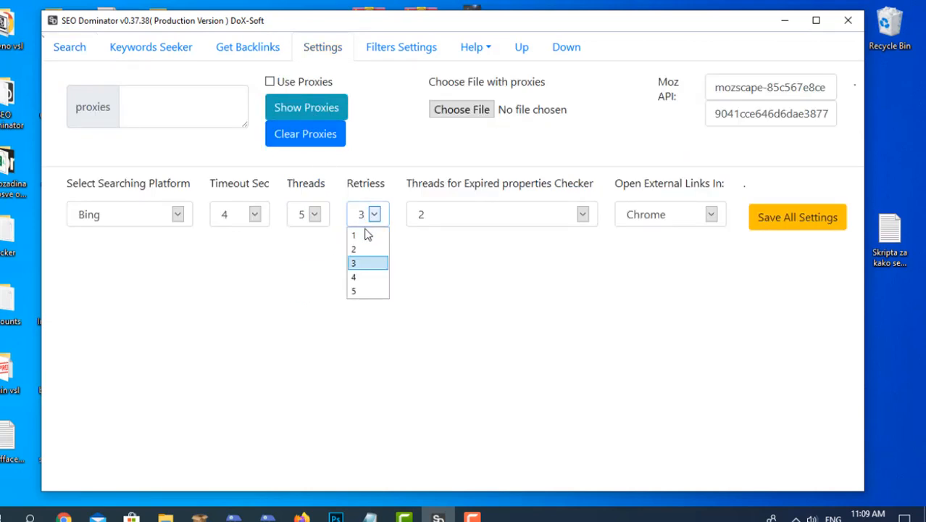
click(367, 233)
click(245, 215)
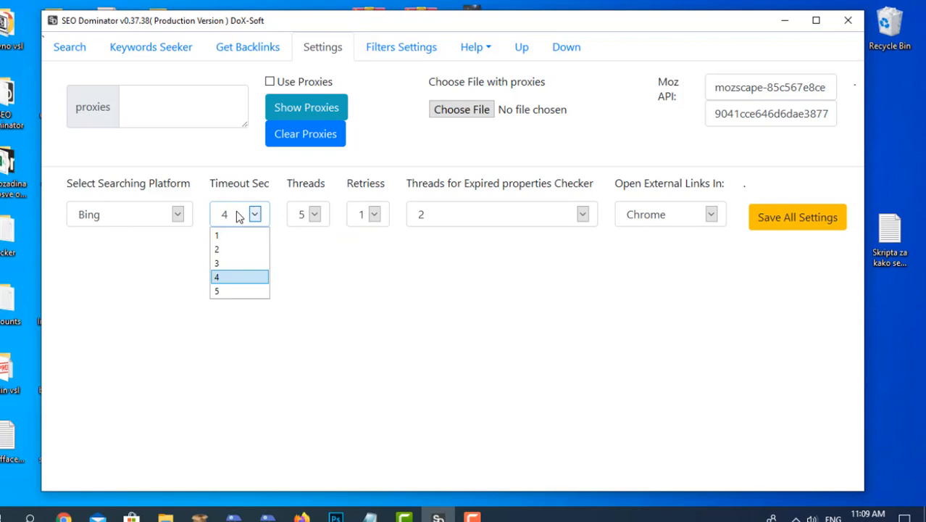
click(238, 261)
click(450, 221)
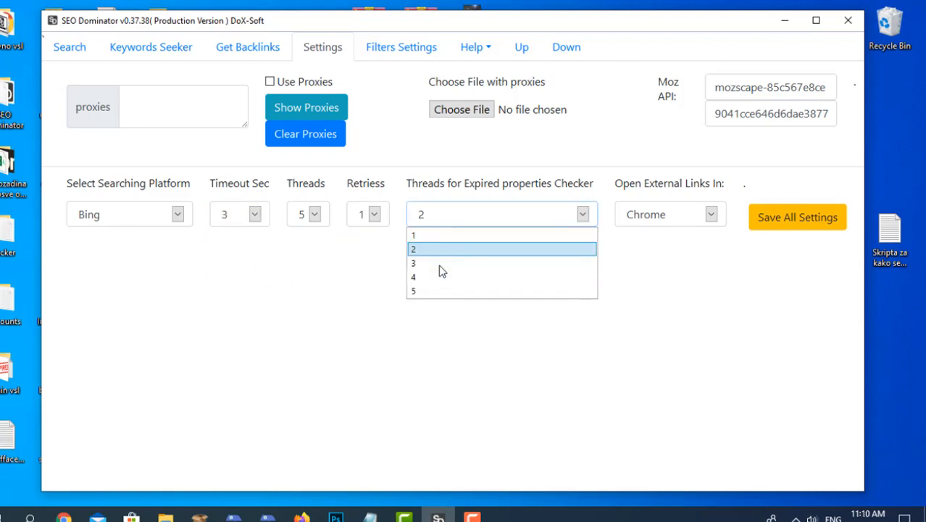
click(438, 275)
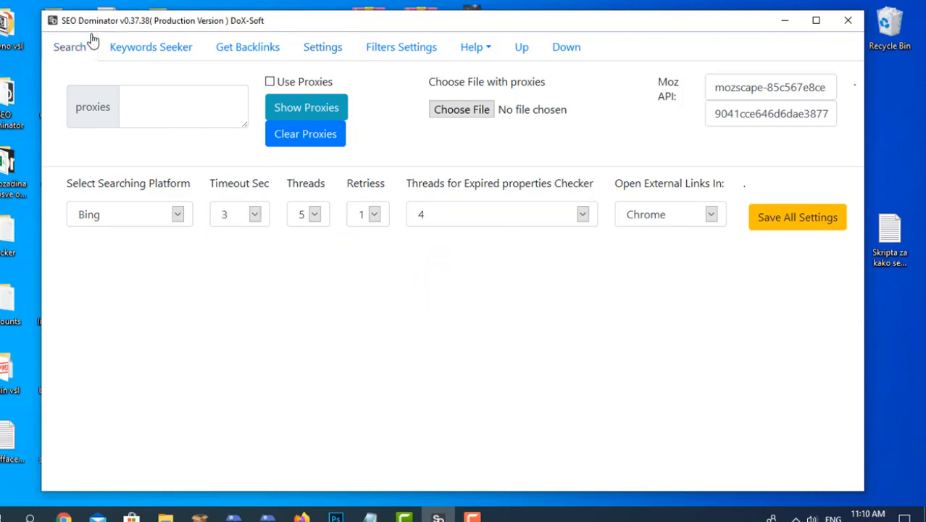
Run the Tumblr expired-profile search with the transferred glass keywords.
click(86, 45)
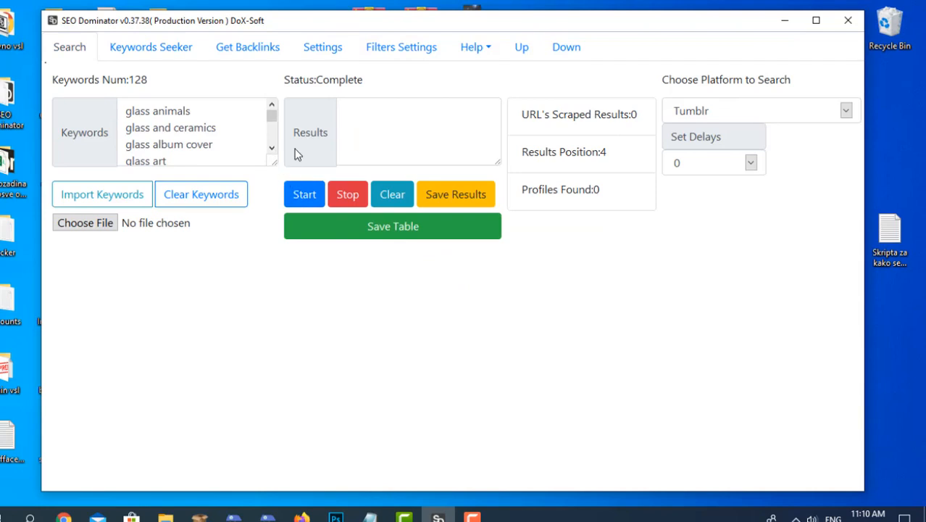
click(300, 195)
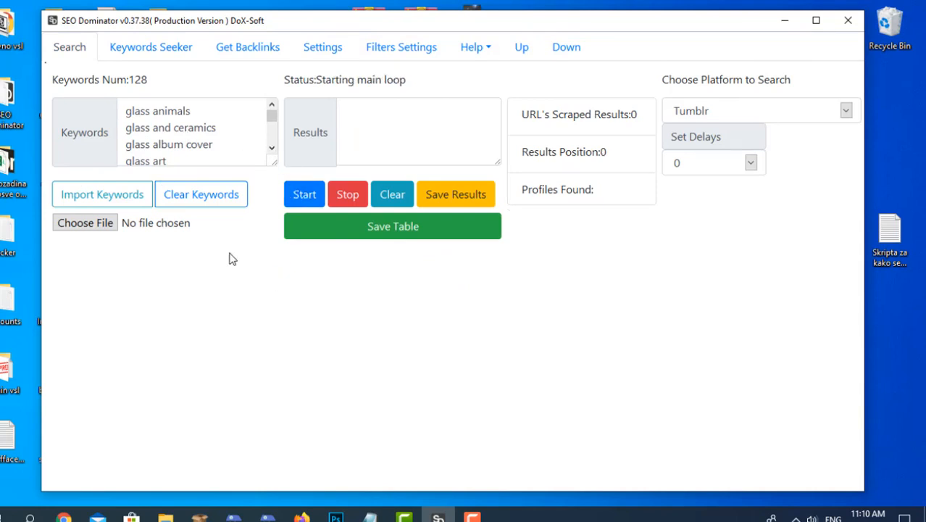
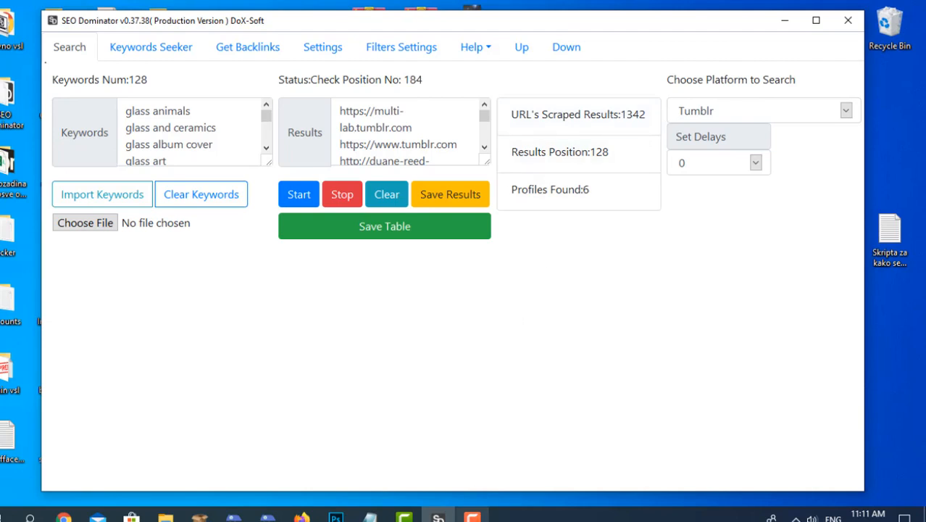
click(477, 514)
click(859, 455)
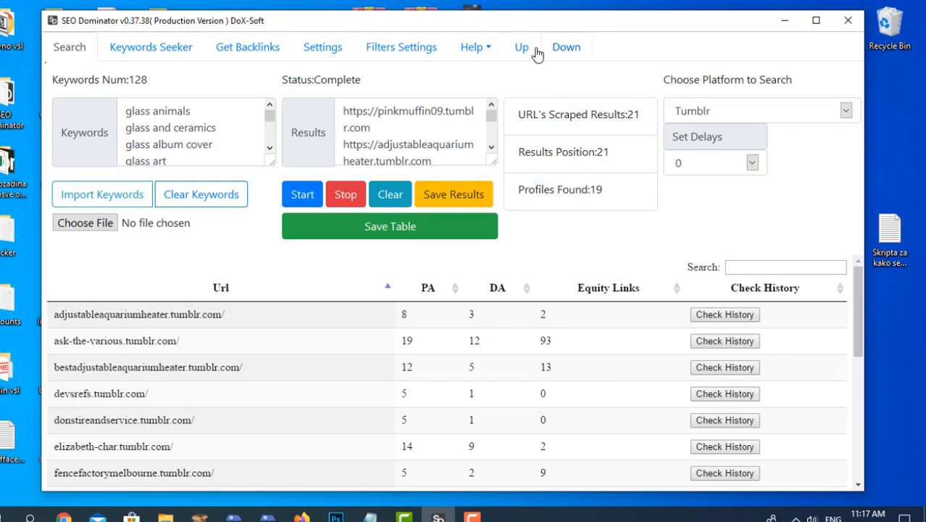
Sort the Tumblr results table by PA from highest to lowest and review the listed profiles.
scroll(534, 54, down, 3)
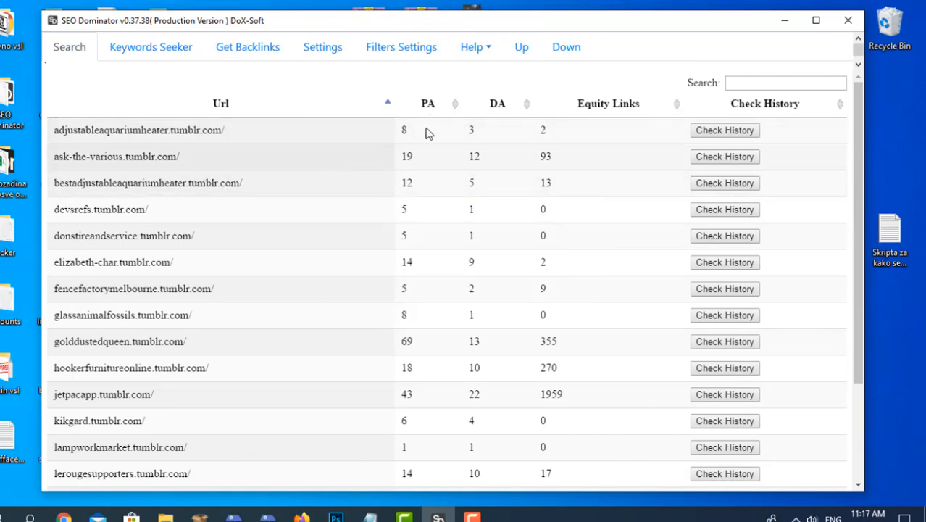
click(434, 104)
click(434, 104)
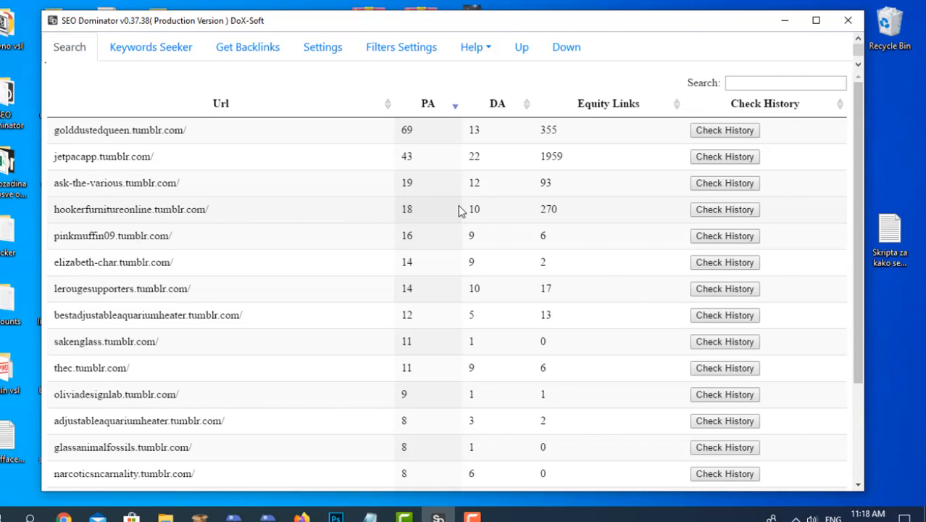
scroll(526, 147, down, 2)
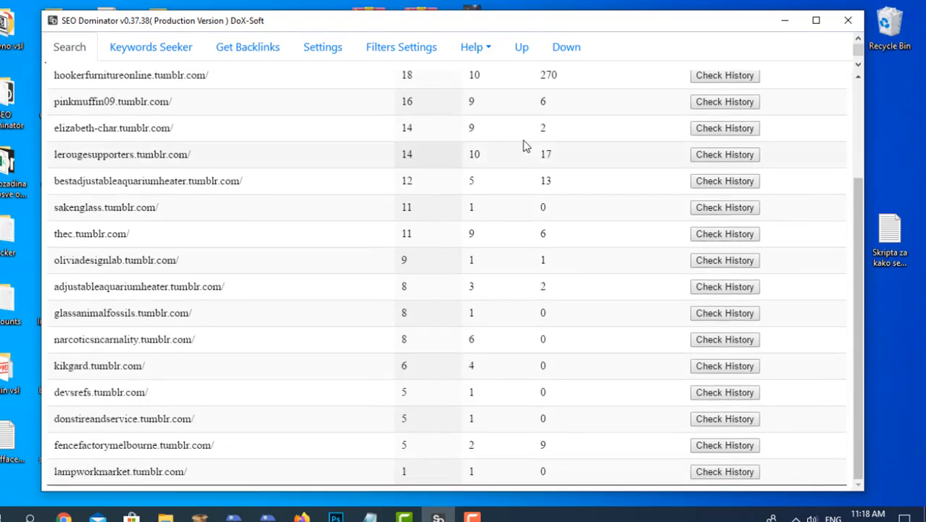
scroll(526, 148, up, 2)
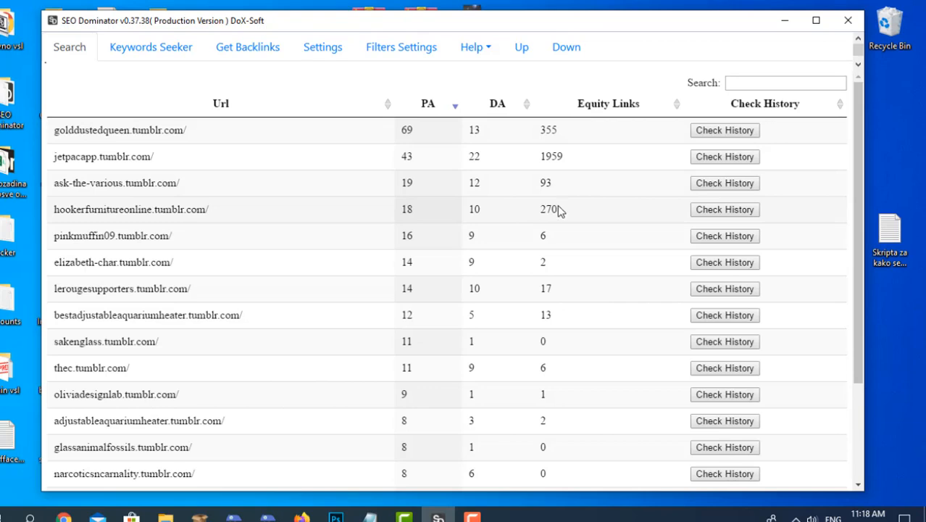
Save the sorted results table under the name tumblr and dismiss the save confirmation.
click(578, 52)
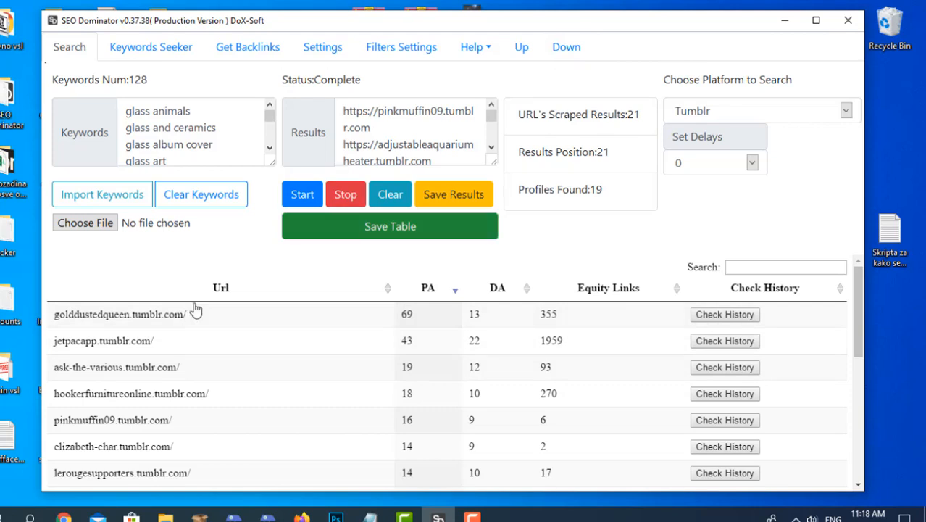
click(422, 226)
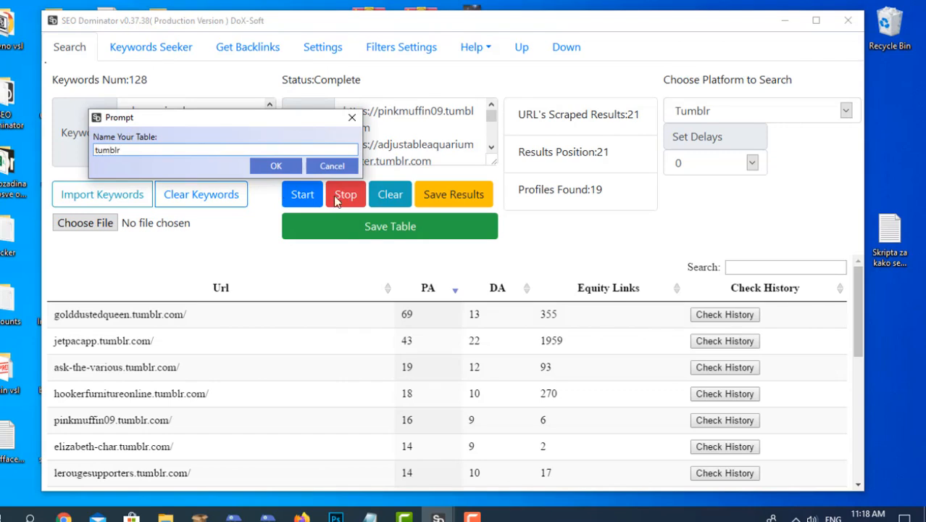
click(276, 166)
click(489, 299)
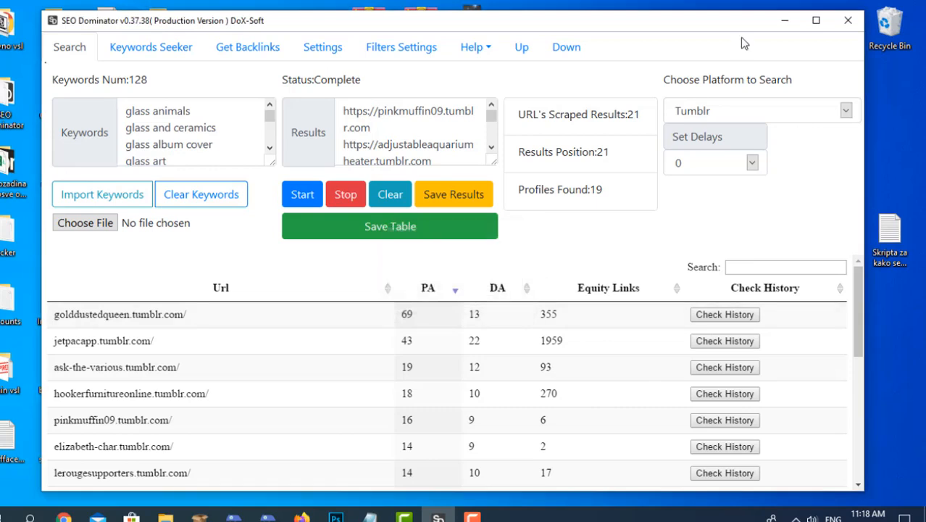
Move the tumblr file to an empty area of the desktop, open it in Excel, and widen the URL column.
click(785, 34)
drag(155, 301, 476, 317)
double_click(474, 317)
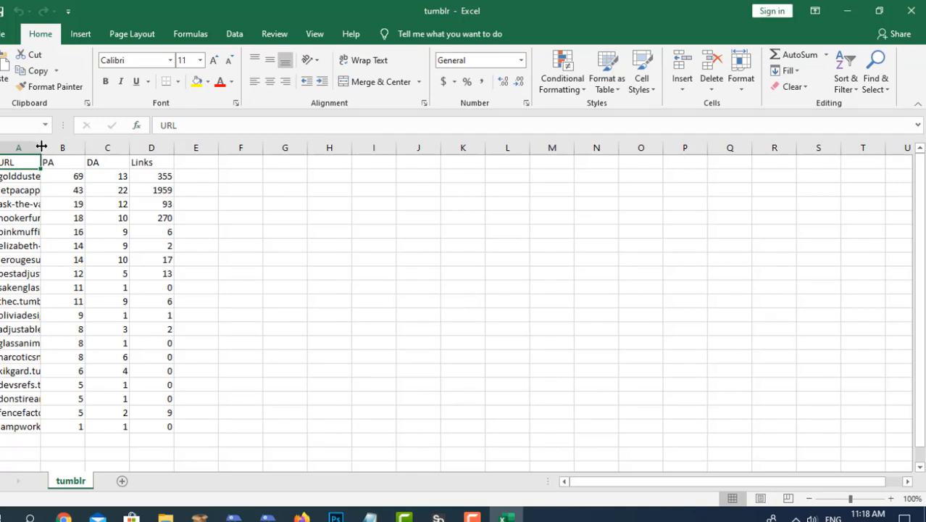
drag(41, 147, 279, 157)
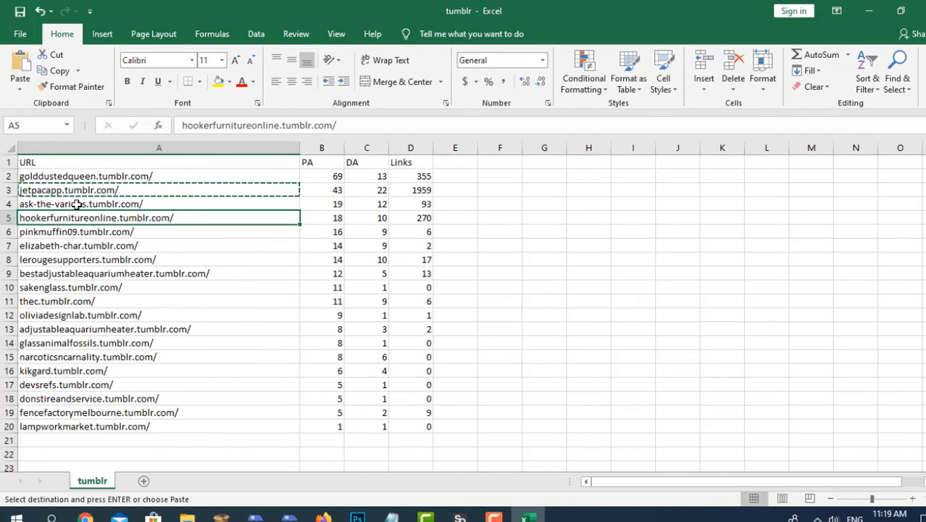
Copy the jetpacapp.tumblr.com address from the URL column and open it in Chrome.
click(76, 190)
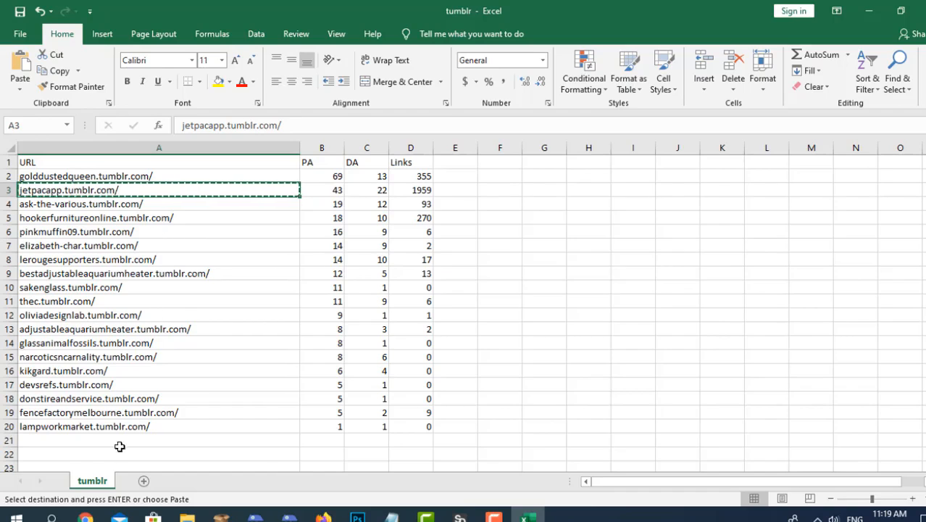
click(86, 516)
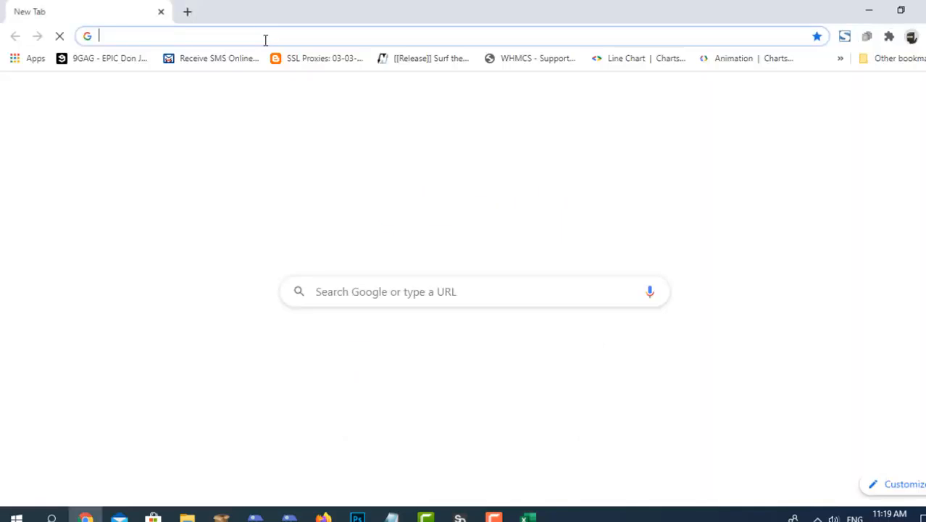
click(264, 39)
text(jetpacapp.tumblr.com/)
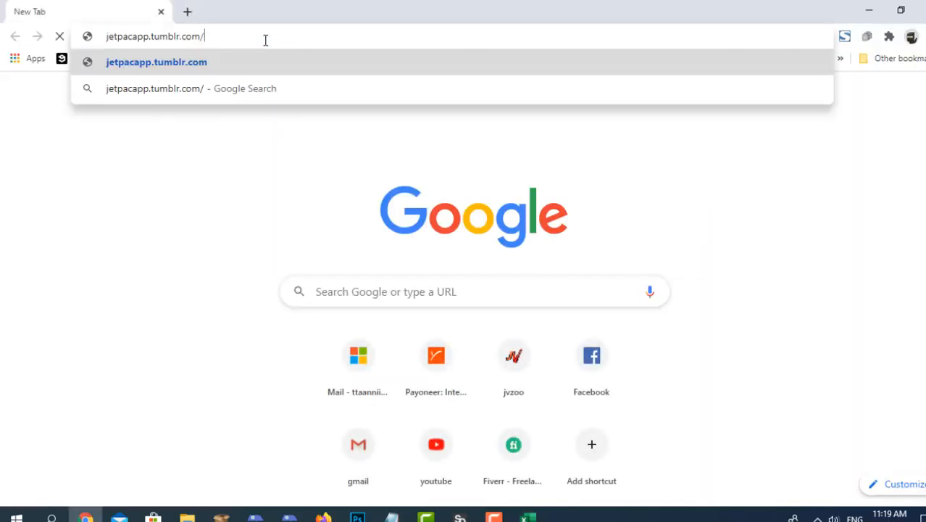
key(Return)
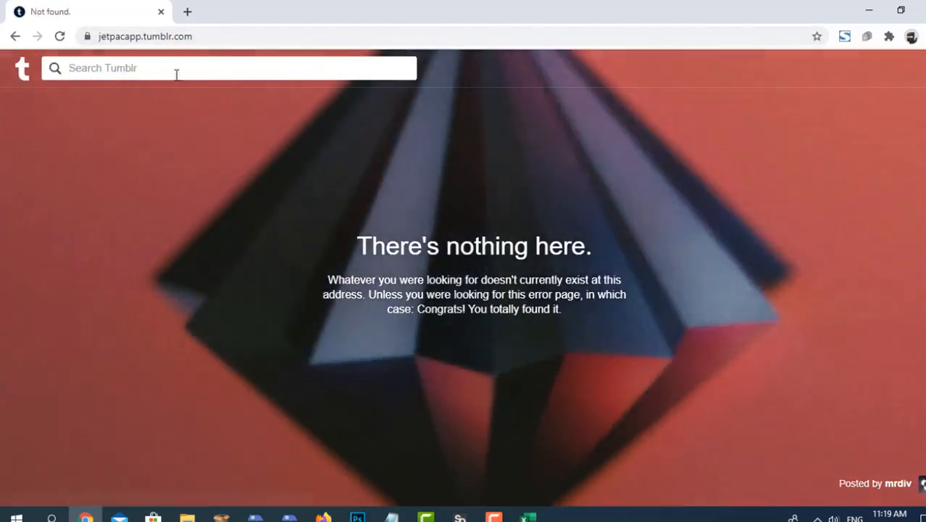
Go to Tumblr's explore page and open the form for creating an additional blog on the account.
click(149, 40)
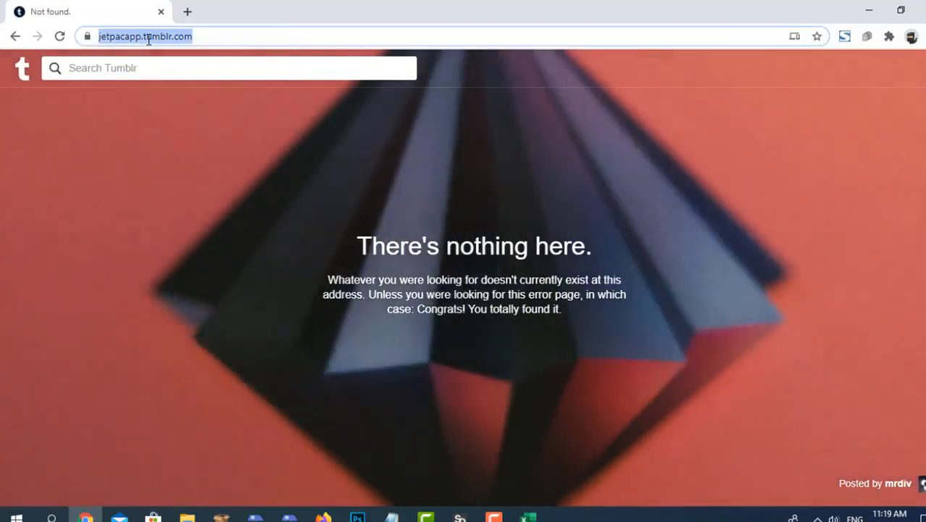
text(tum)
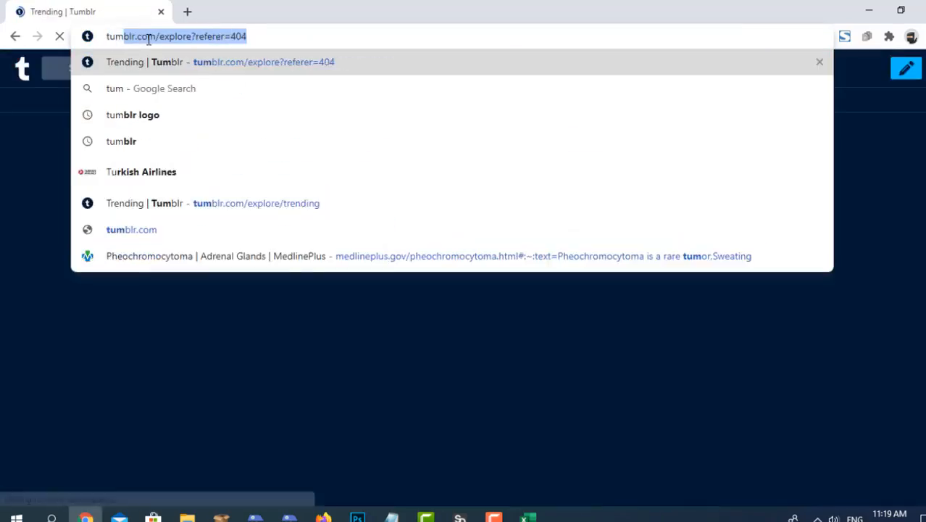
text(bl)
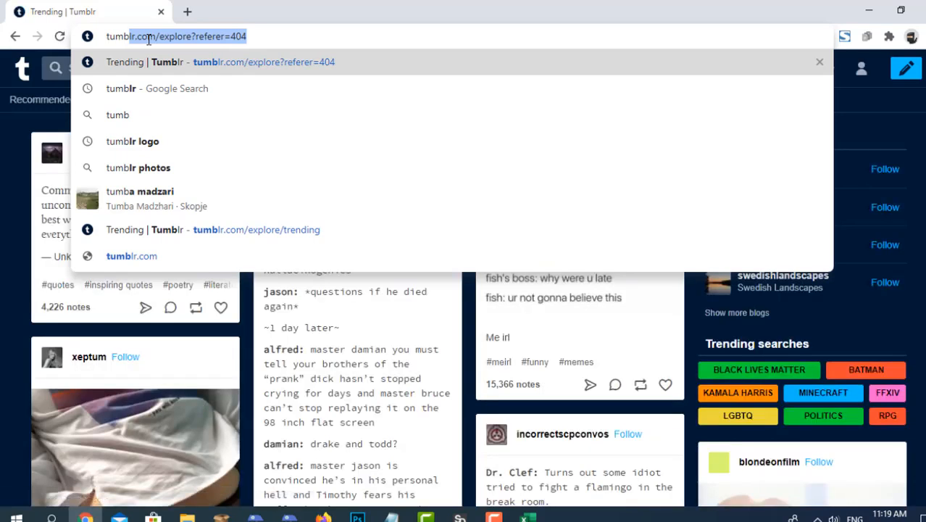
key(Return)
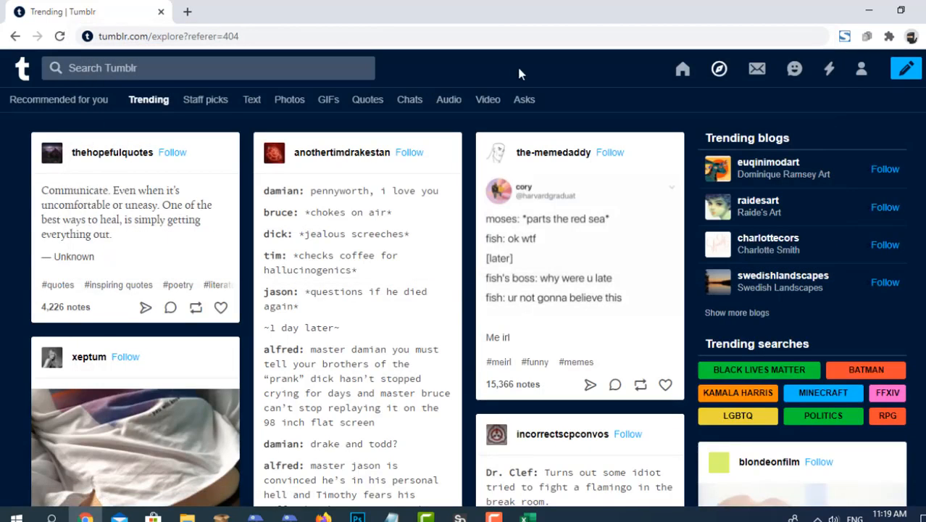
click(862, 71)
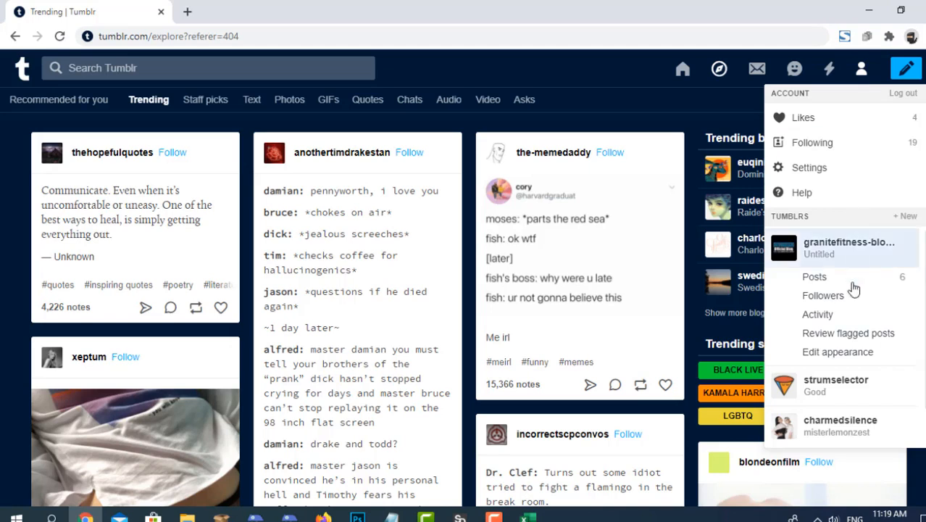
scroll(847, 305, down, 1)
scroll(906, 239, up, 1)
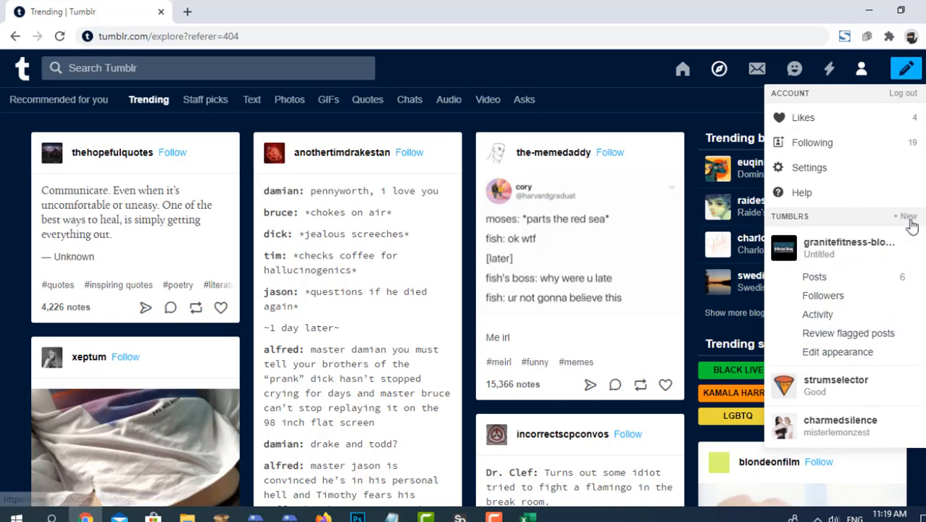
click(910, 221)
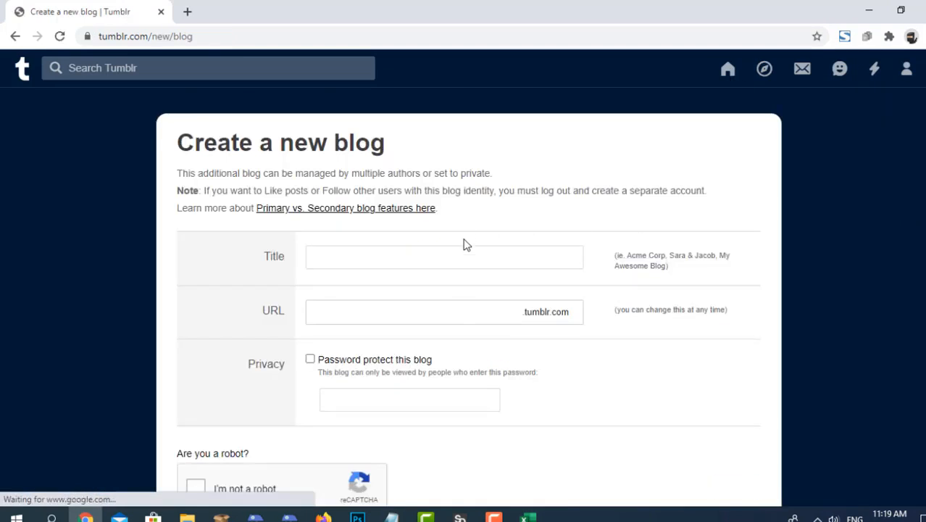
Set the new blog's URL to jetpacapp, without the duplicate tumblr.com ending, and its title to Jet Pack.
click(464, 309)
text(jetpacapp.tumblr.com/)
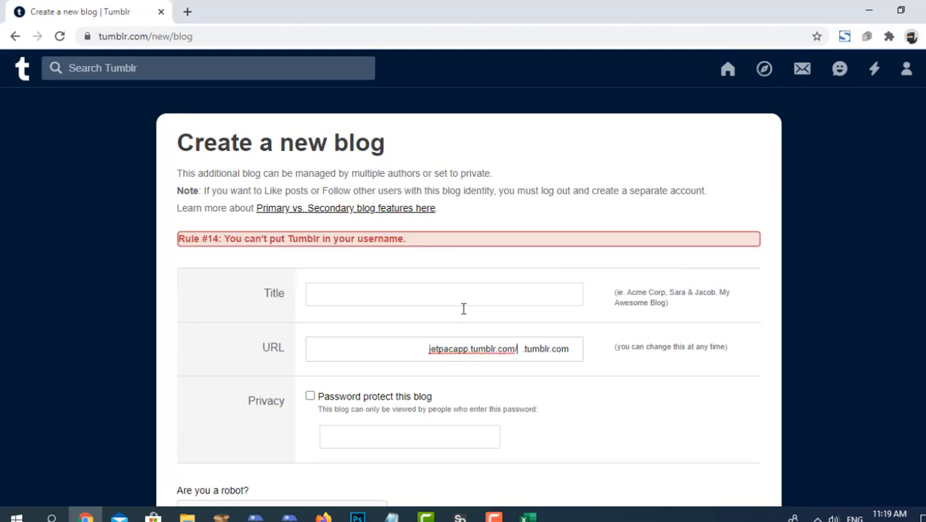
drag(469, 347, 580, 355)
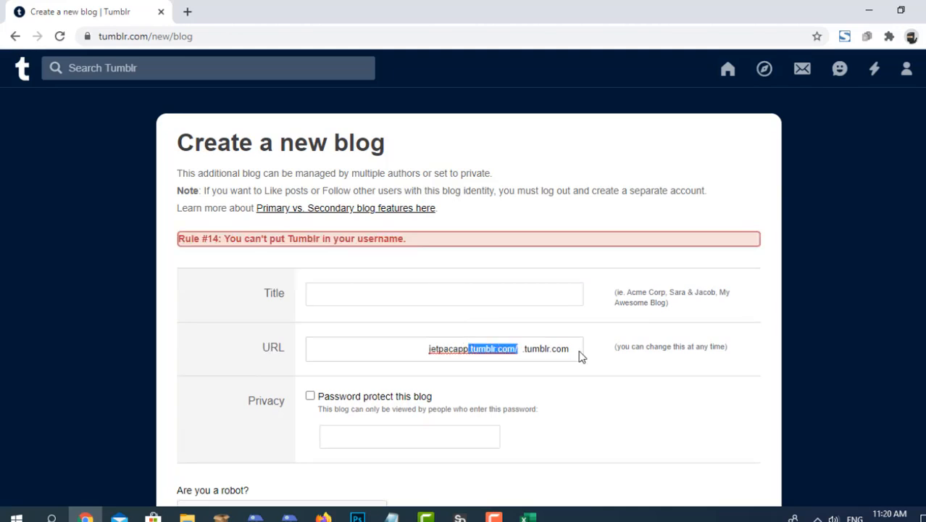
key(BackSpace)
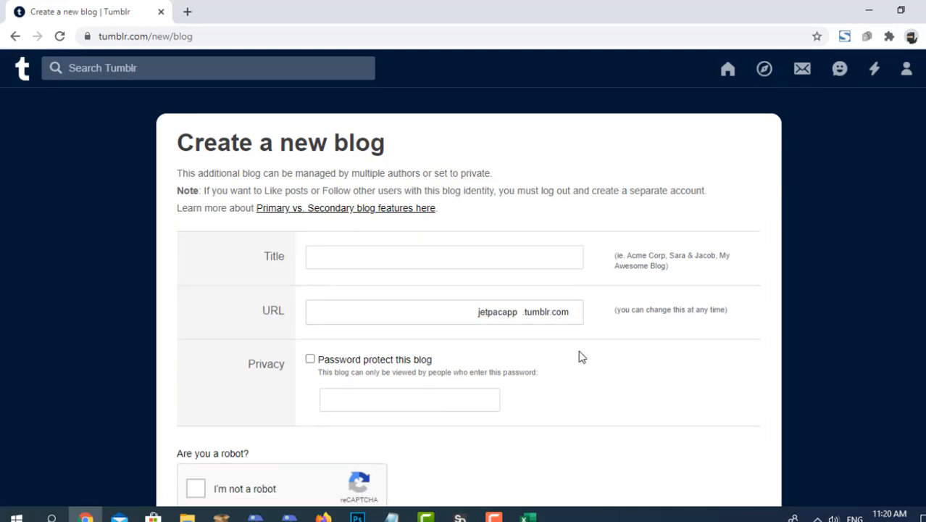
click(494, 260)
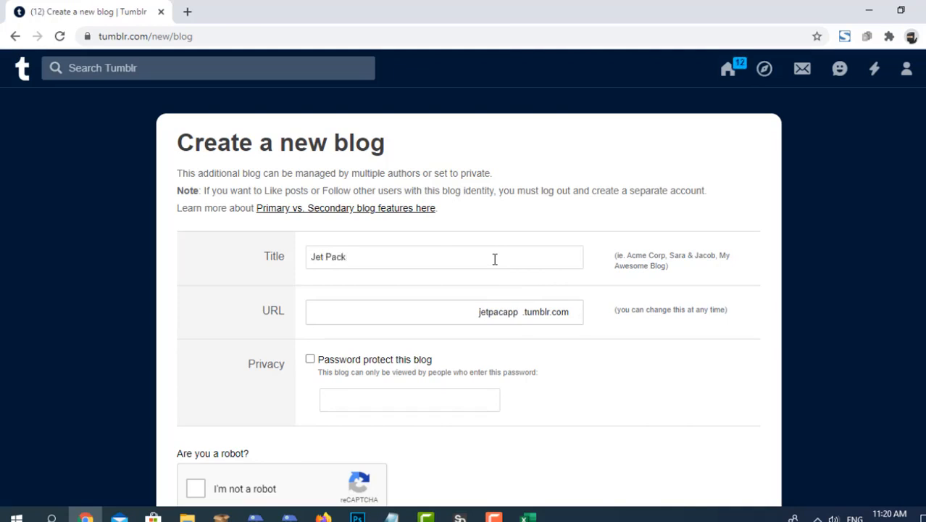
Complete the robot check, try to create the blog at jetpacapp, and read the response message.
scroll(492, 259, down, 2)
click(195, 383)
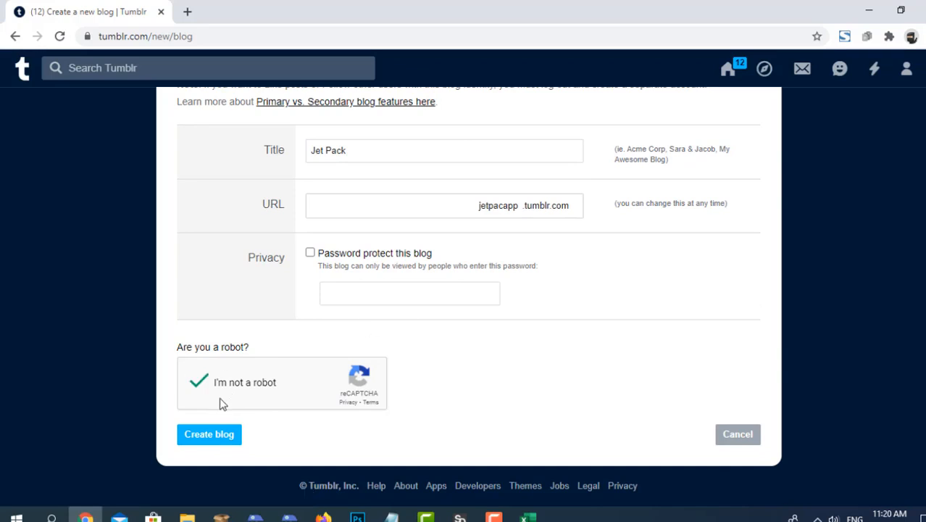
click(222, 435)
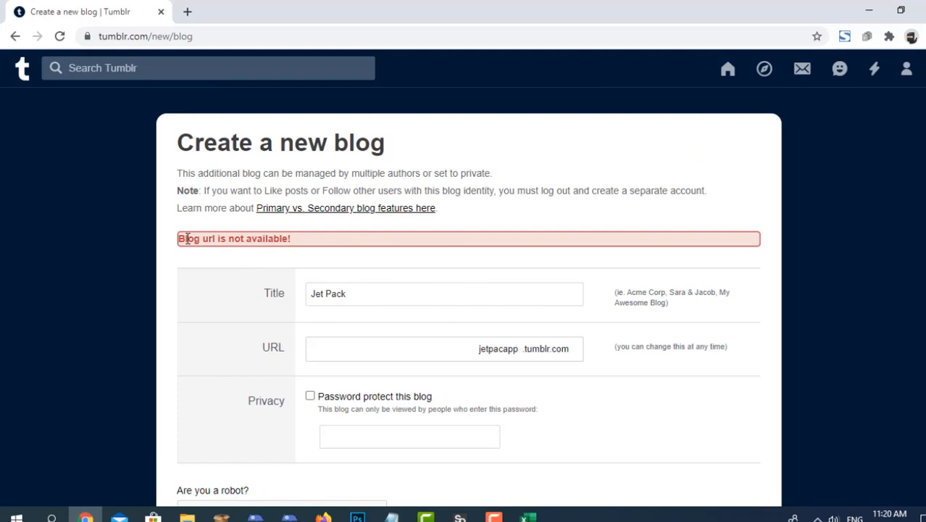
drag(179, 238, 297, 239)
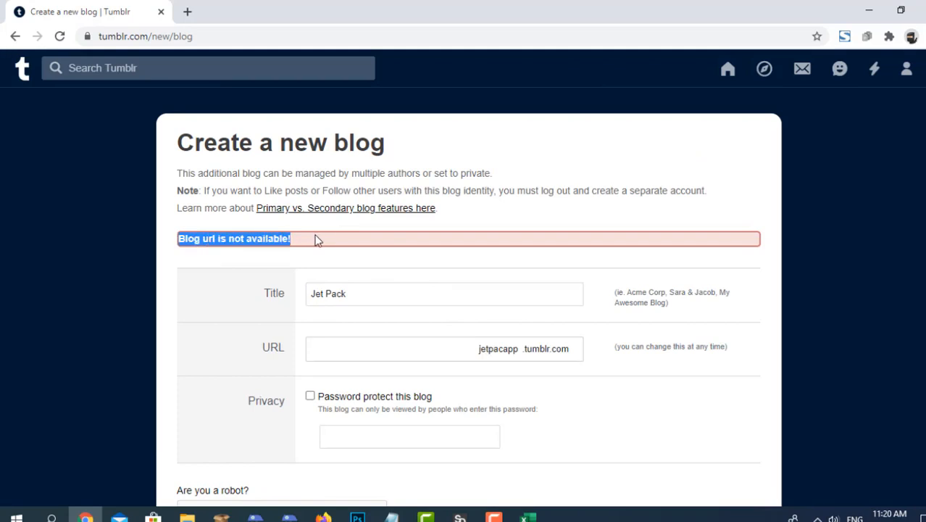
click(299, 232)
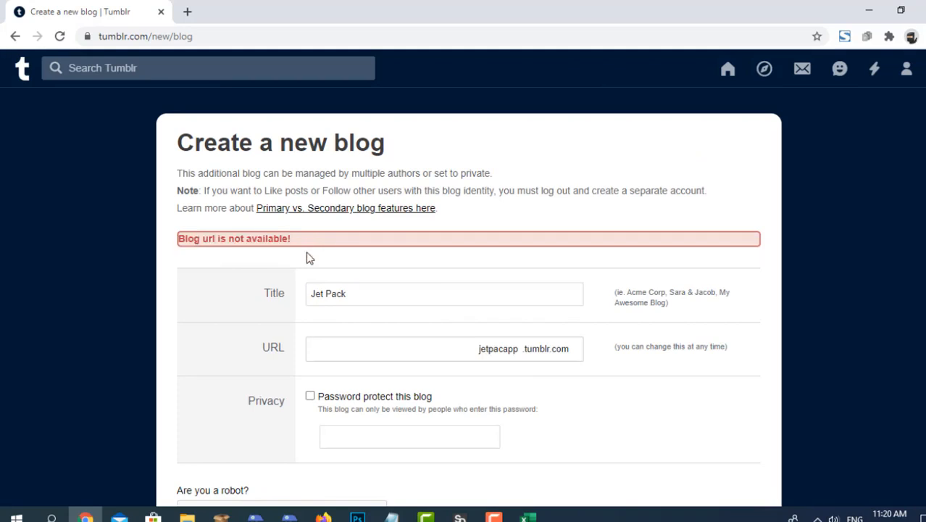
scroll(274, 201, down, 1)
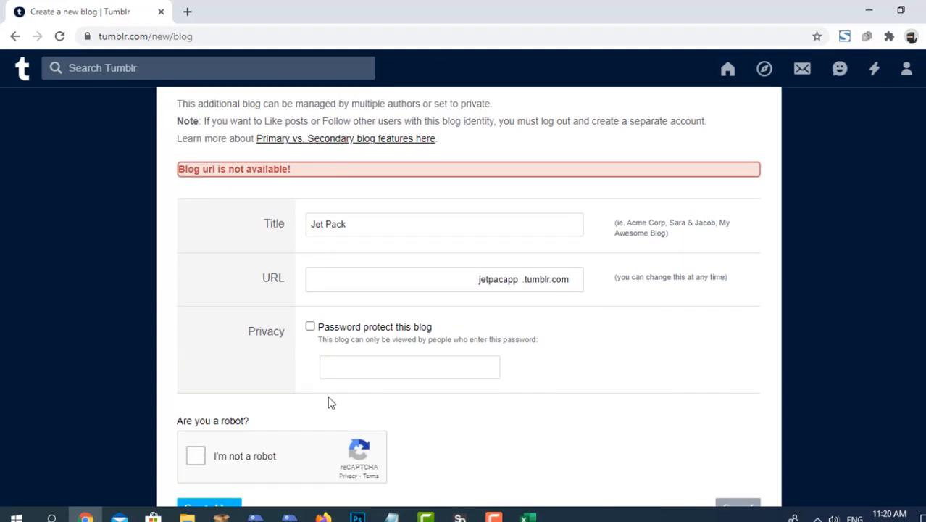
Switch back to Excel and copy the full ask-the-various.tumblr.com/ address text from cell A4.
click(529, 516)
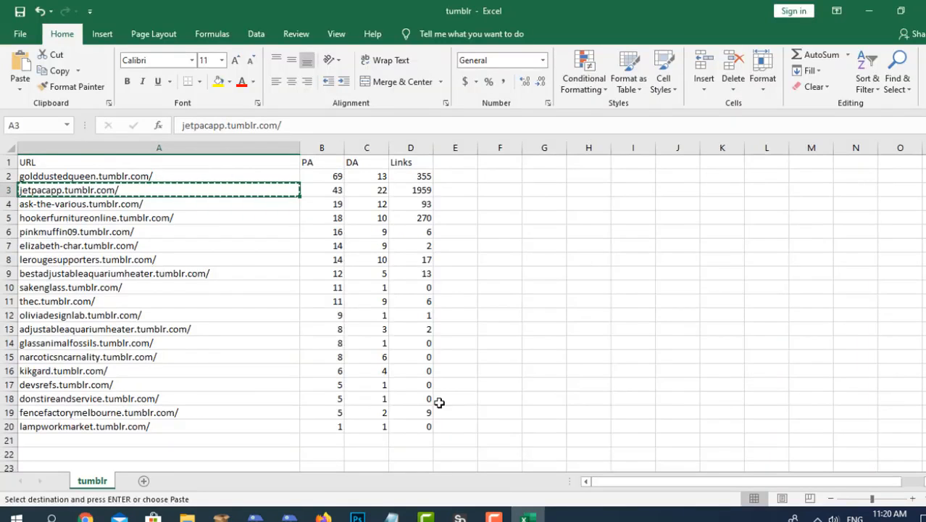
click(468, 192)
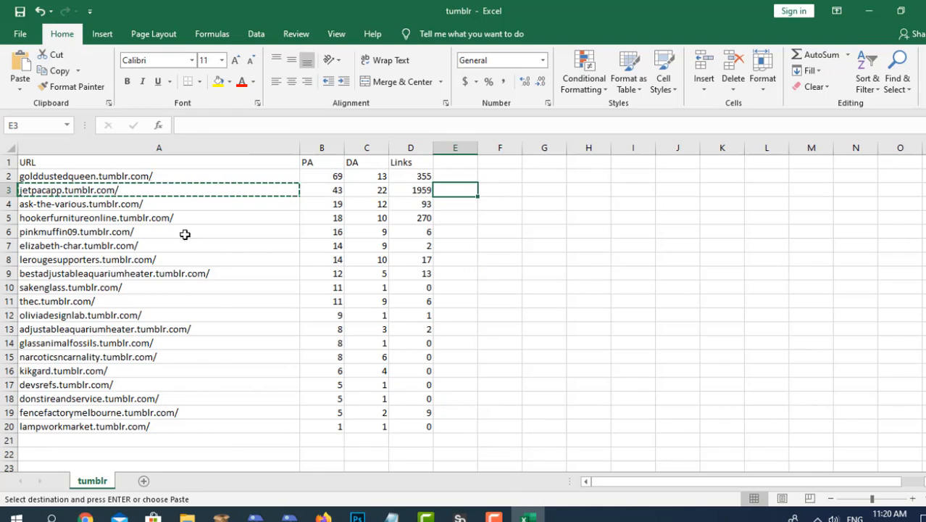
click(126, 205)
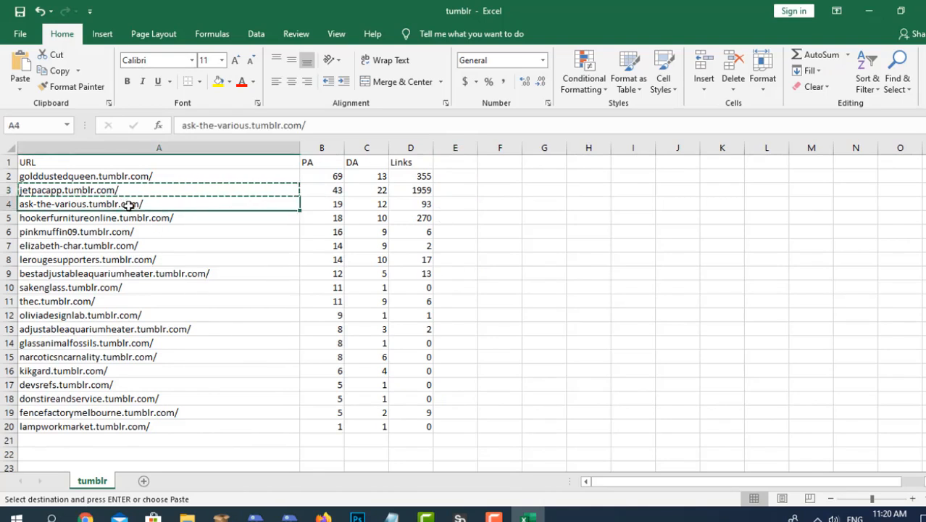
double_click(129, 204)
drag(152, 204, 16, 204)
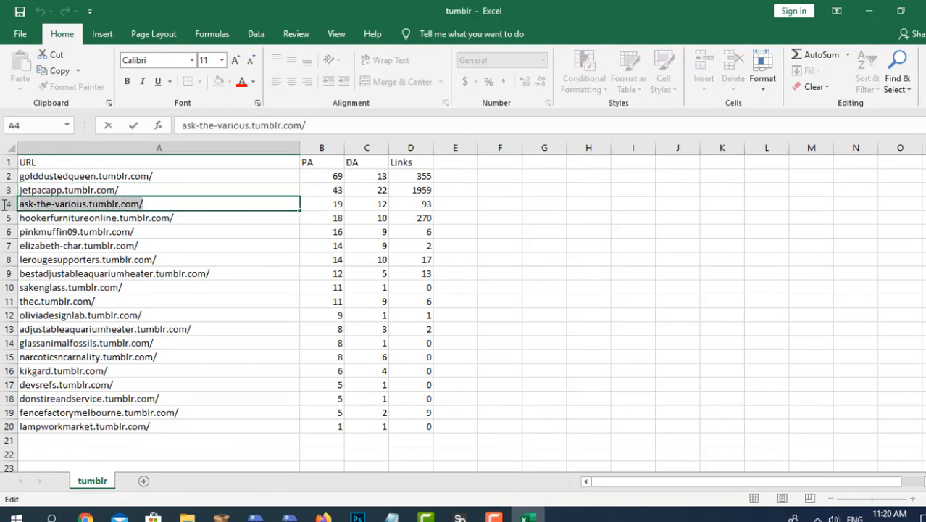
key(ctrl+c)
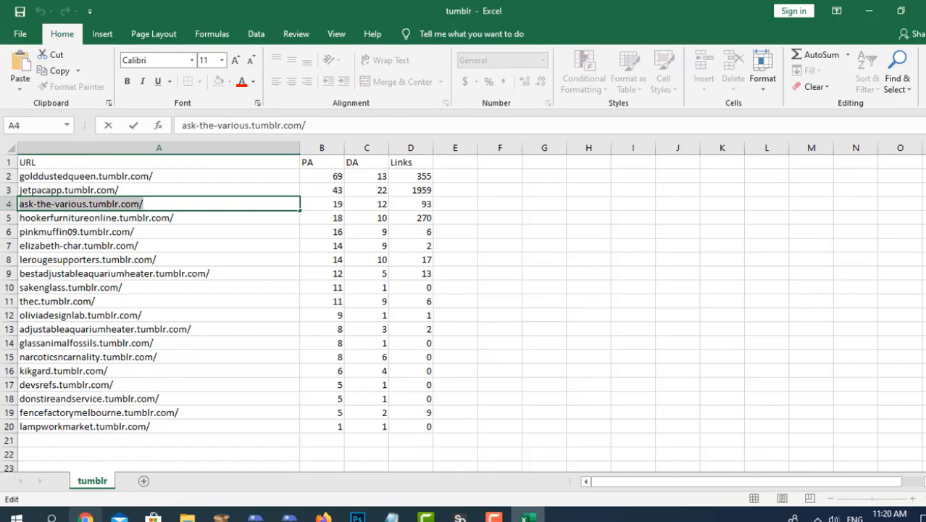
Switch to Chrome and replace the blog URL with ask-the-various, removing the pasted tumblr.com ending.
click(86, 516)
double_click(379, 286)
key(ctrl+v)
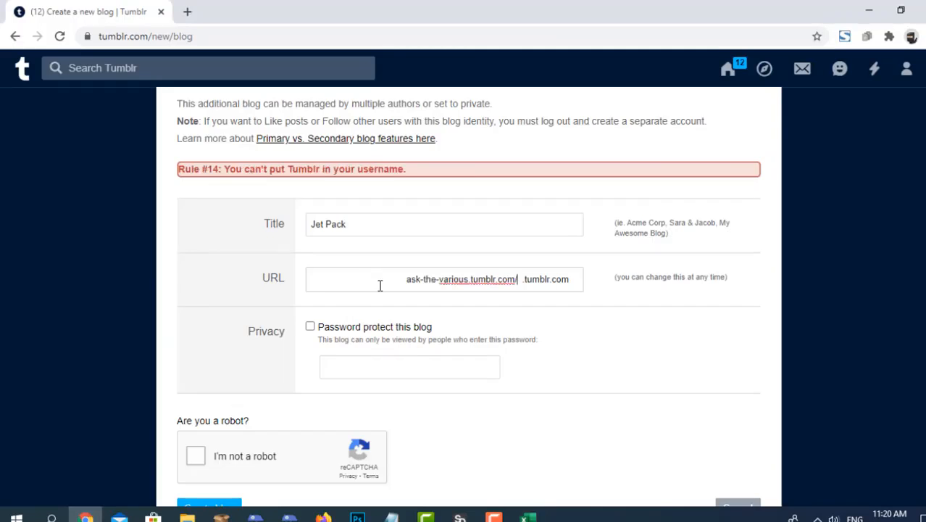
drag(472, 279, 534, 284)
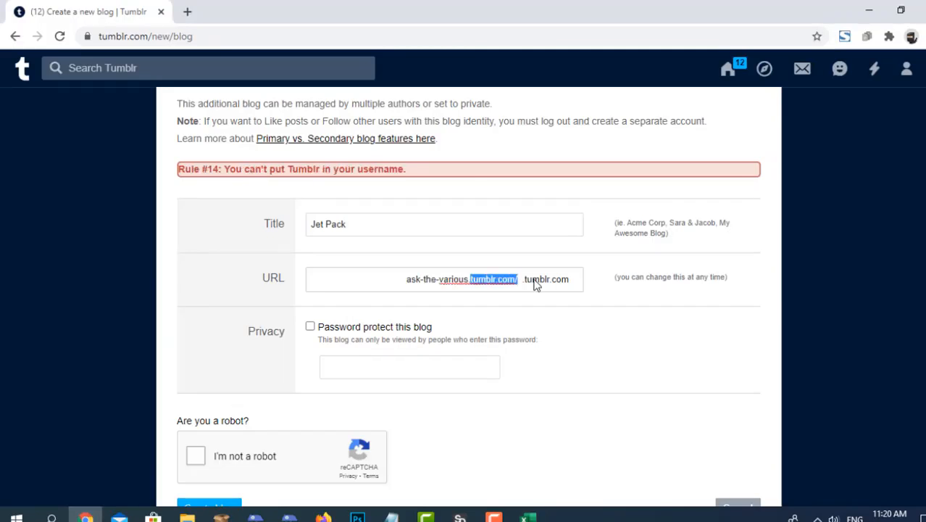
key(BackSpace)
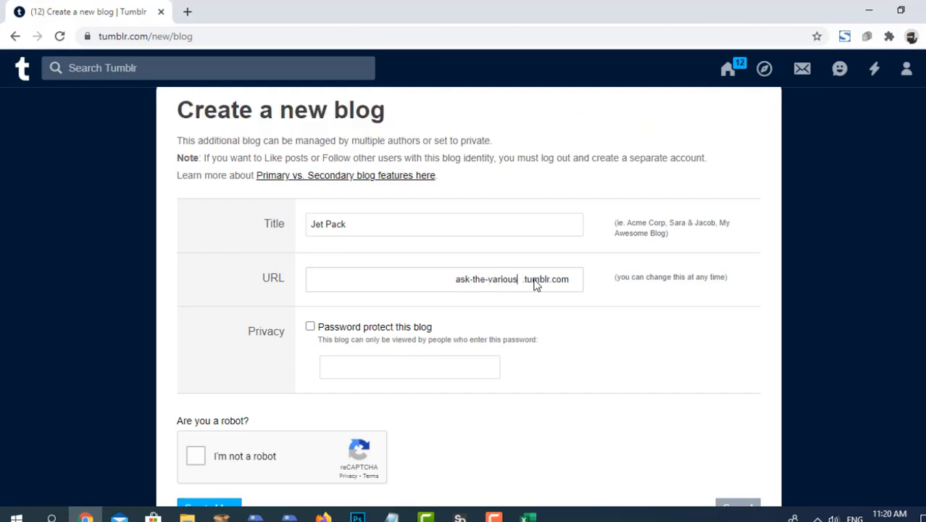
Complete the robot check again and try to create the blog at ask-the-various.
click(202, 455)
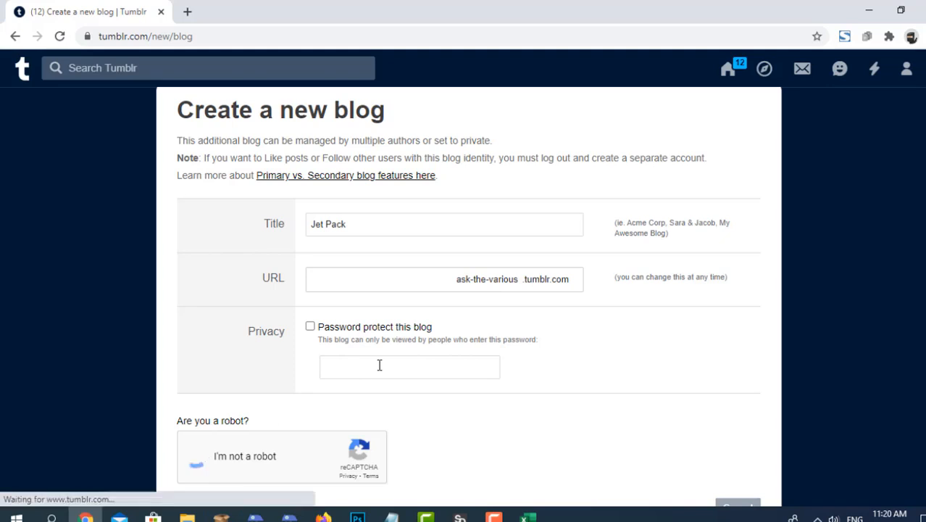
scroll(308, 414, down, 1)
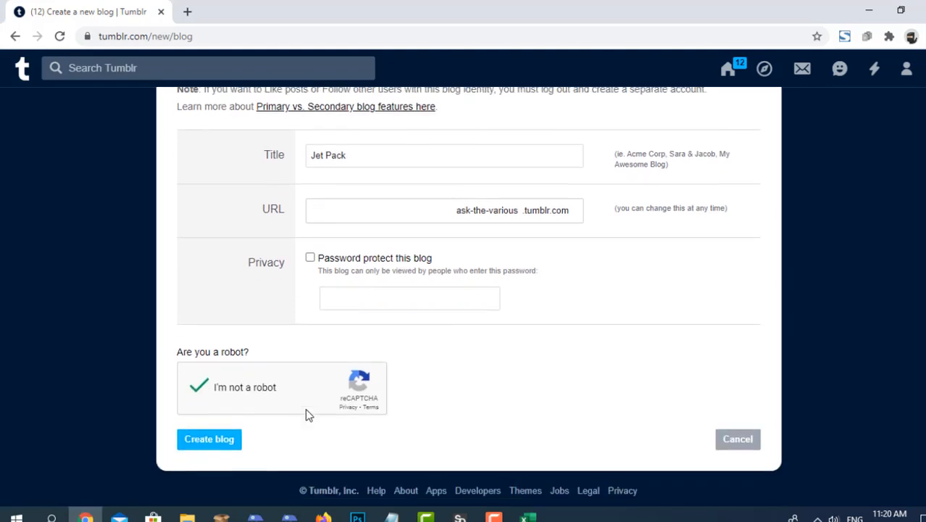
click(217, 439)
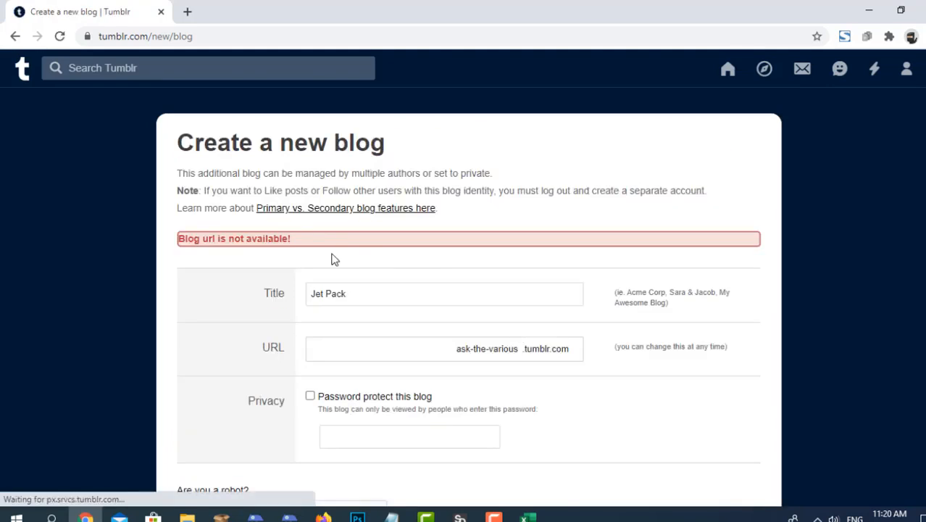
Switch to Excel and copy the full pinkmuffin09.tumblr.com/ address text from cell A6.
click(527, 518)
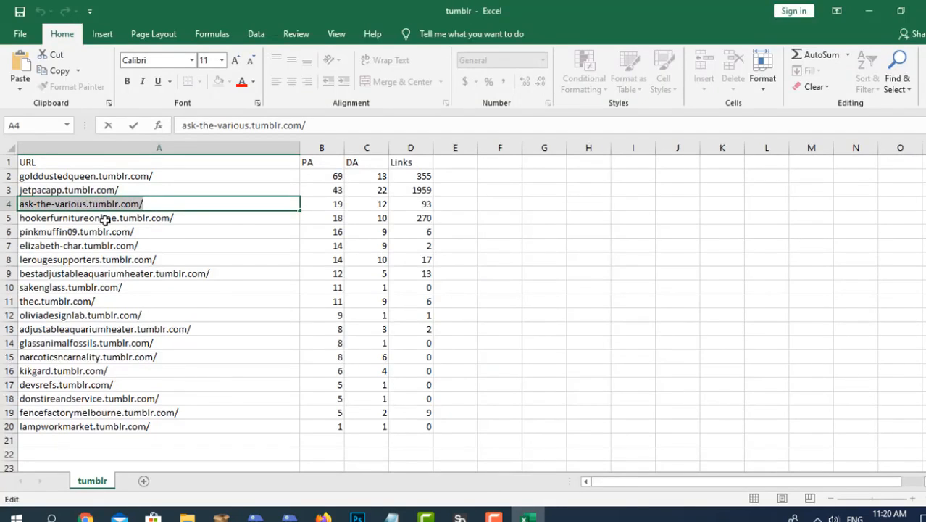
click(105, 219)
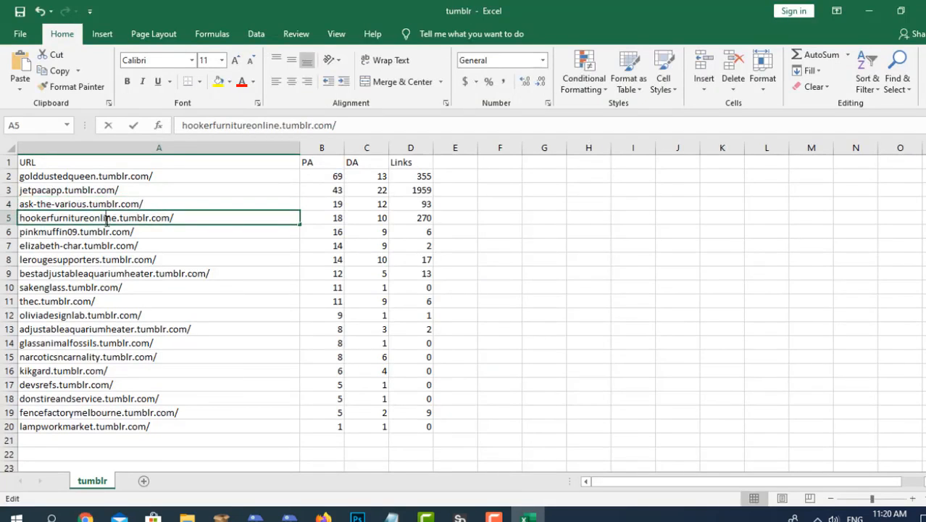
triple_click(105, 219)
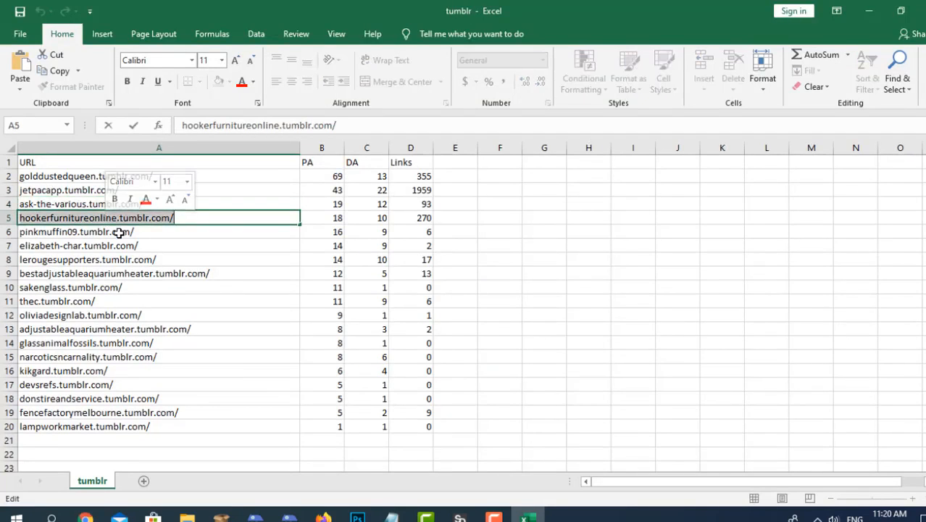
click(118, 233)
triple_click(119, 233)
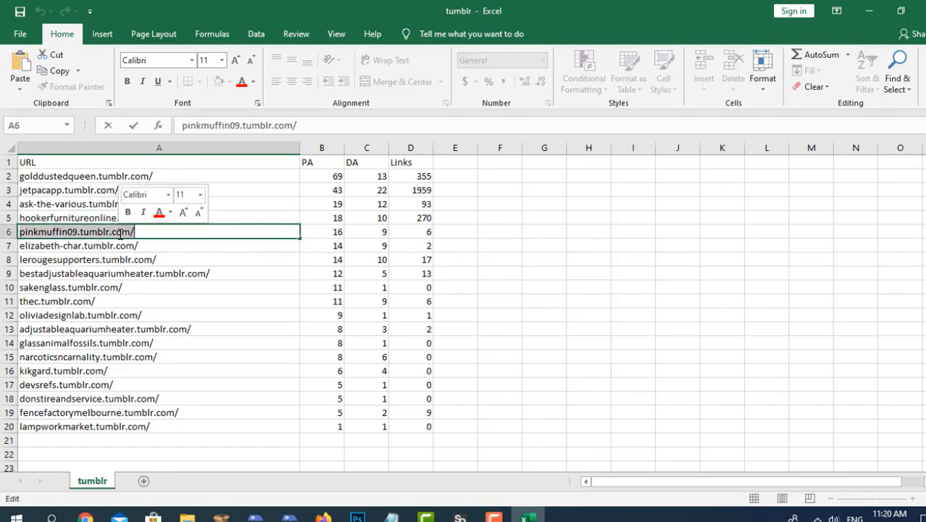
Switch to Chrome and replace the blog URL with pinkmuffin09, removing the pasted tumblr.com ending.
click(86, 516)
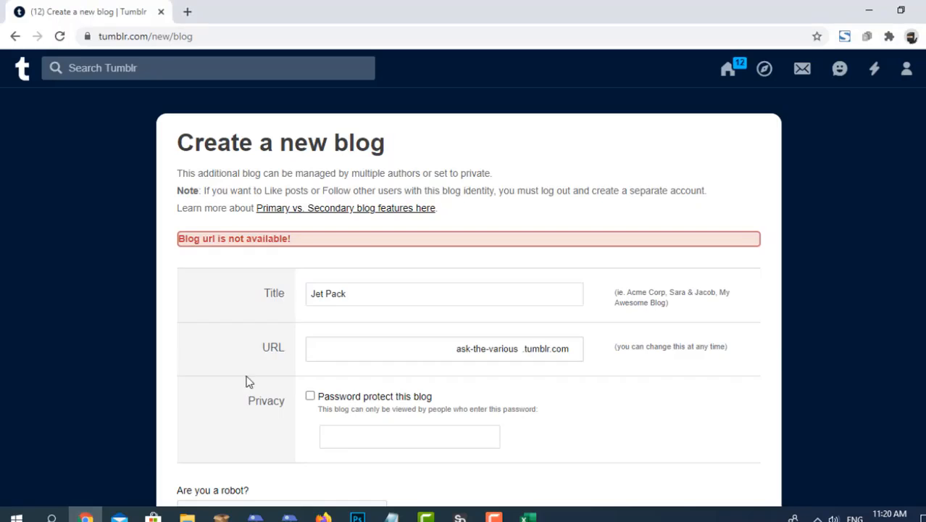
click(354, 352)
key(ctrl+shift+Right)
key(ctrl+shift+Right)
key(ctrl+shift+Right)
key(ctrl+v)
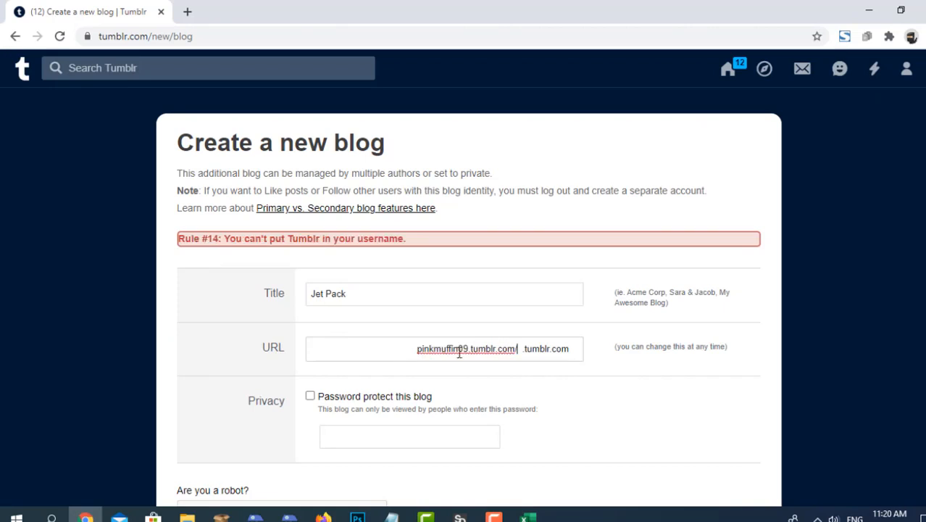
key(BackSpace)
key(BackSpace)
key(BackSpace)
key(BackSpace)
key(BackSpace)
key(BackSpace)
key(BackSpace)
key(BackSpace)
key(BackSpace)
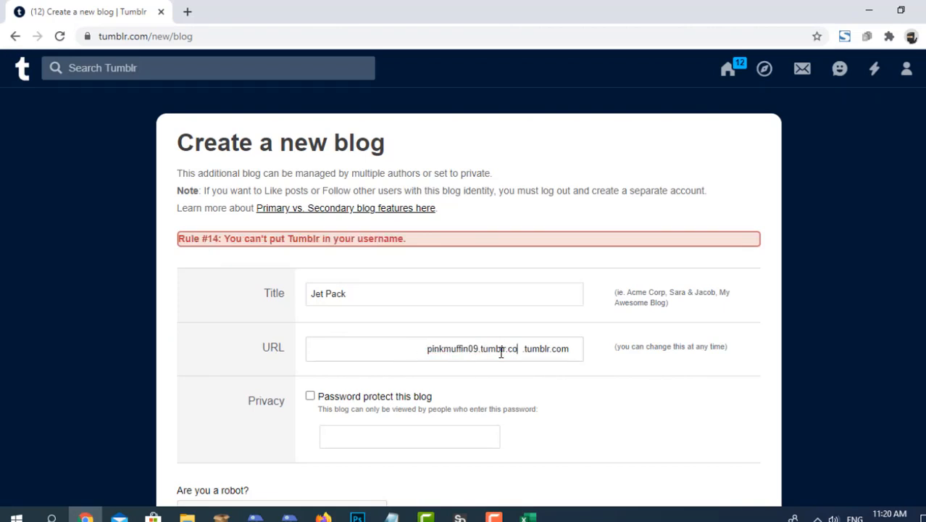
key(BackSpace)
key(BackSpace)
key(BackSpace)
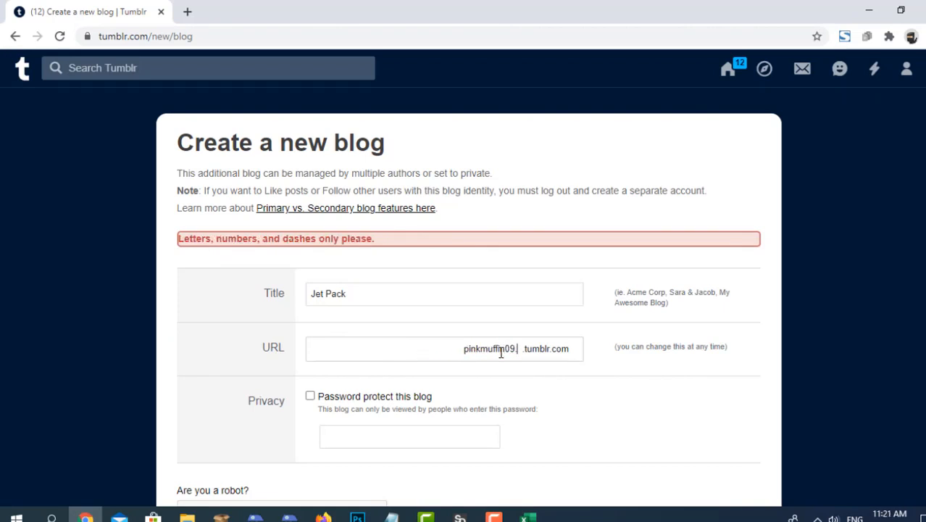
Complete the robot check and create the blog at pinkmuffin09.
scroll(189, 352, down, 3)
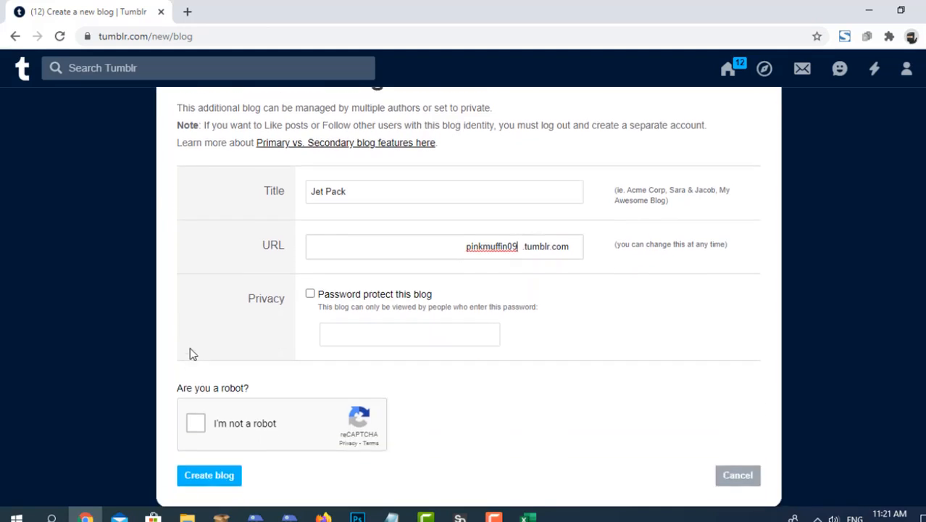
click(194, 382)
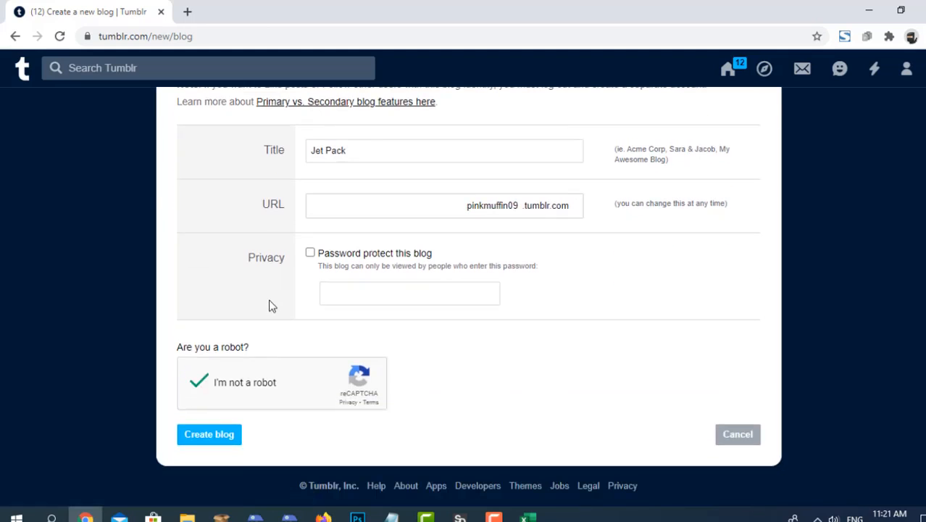
scroll(266, 305, up, 1)
scroll(260, 310, down, 1)
click(207, 433)
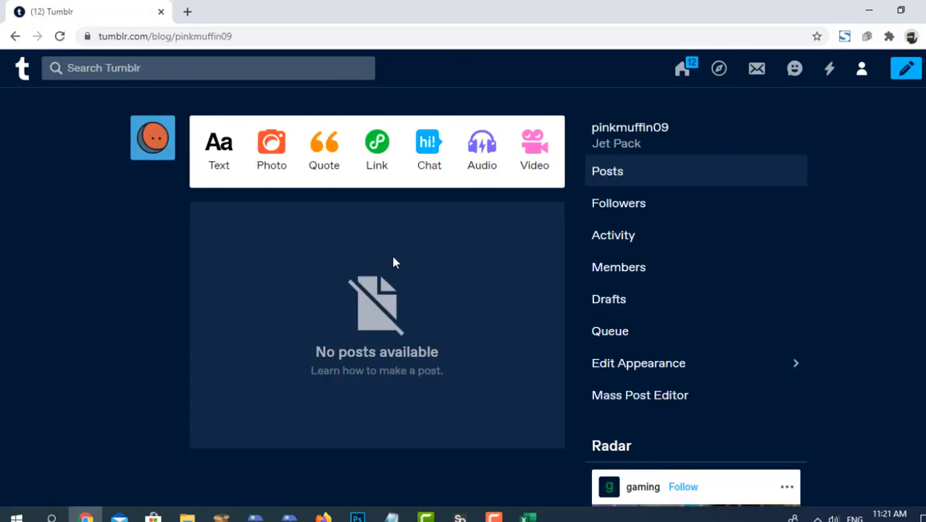
Switch to Excel and check the PA, DA and Links values in the pinkmuffin09 row.
click(527, 517)
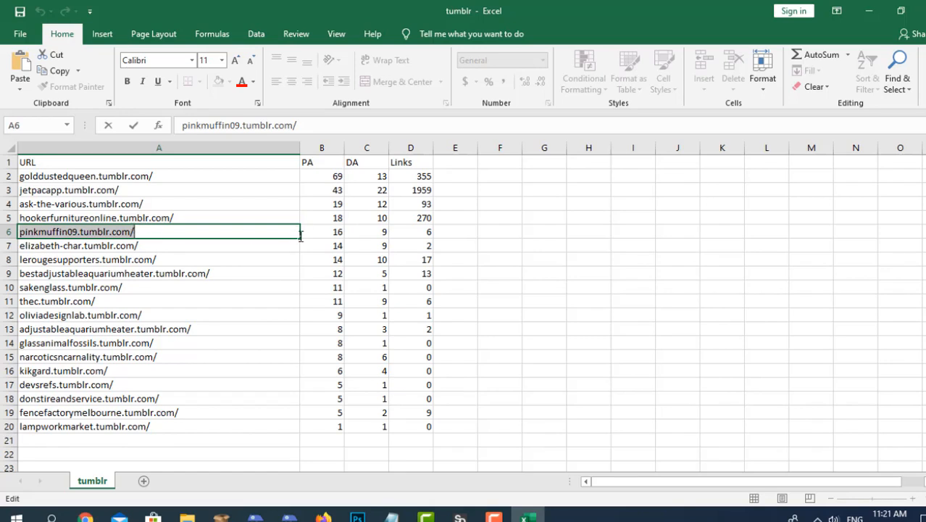
click(324, 235)
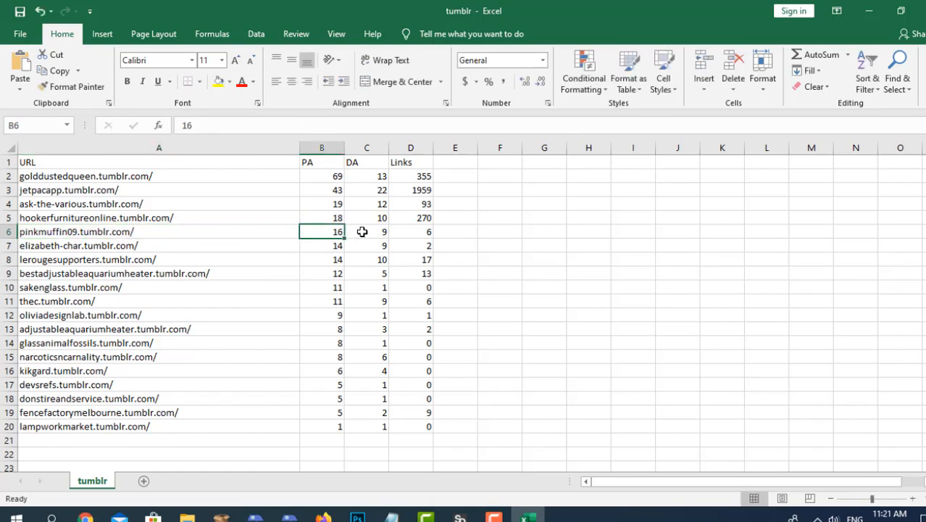
click(362, 230)
click(415, 231)
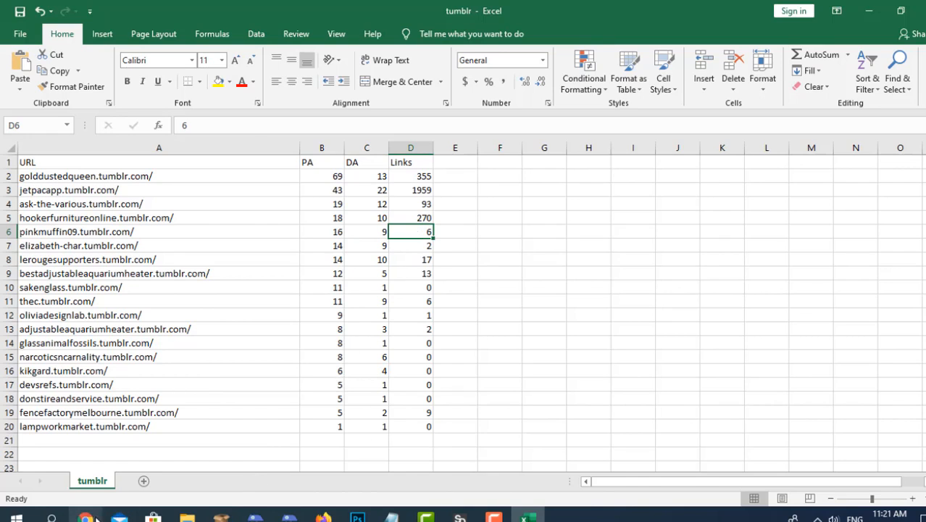
Switch to Chrome and look over the new pinkmuffin09 blog's page on Tumblr.
click(85, 516)
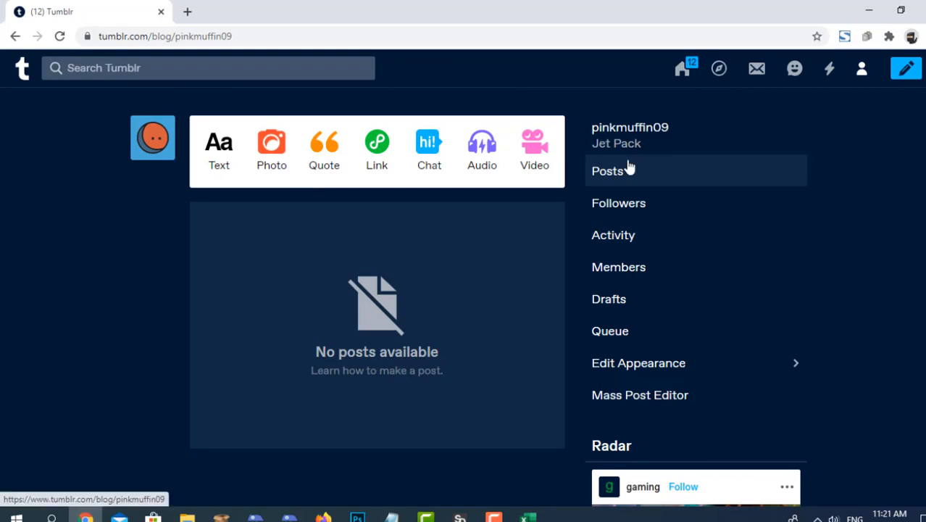
scroll(642, 207, down, 3)
scroll(641, 208, up, 3)
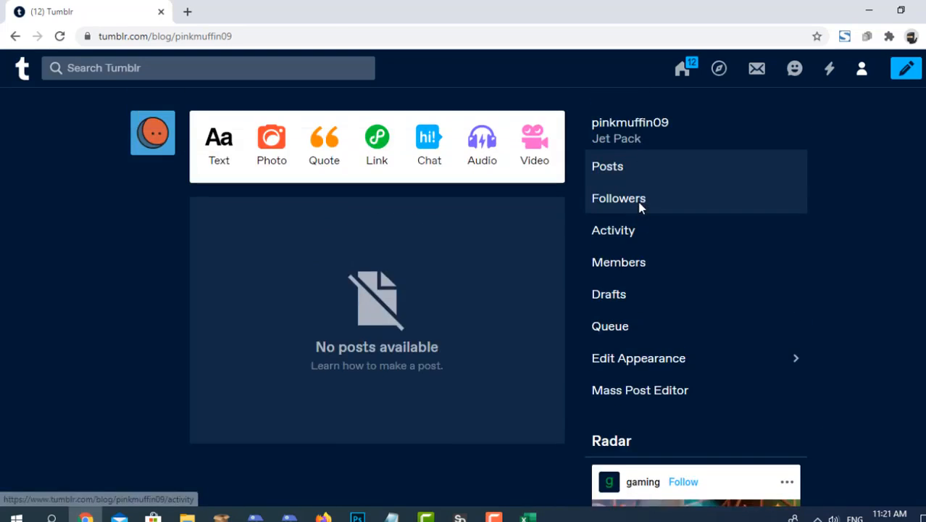
click(166, 145)
click(617, 70)
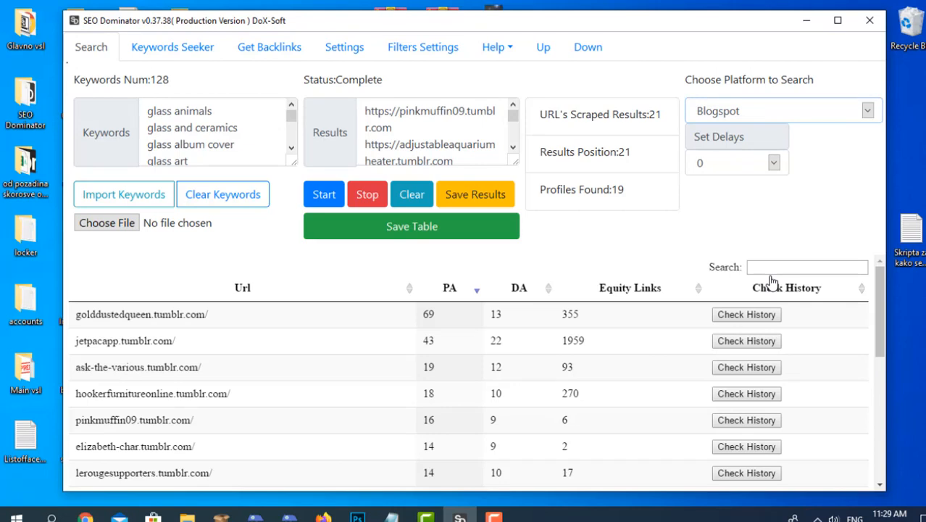
Try WikiDot as the platform to search in SEO Dominator and return the choice to Blogspot.
click(783, 110)
click(781, 202)
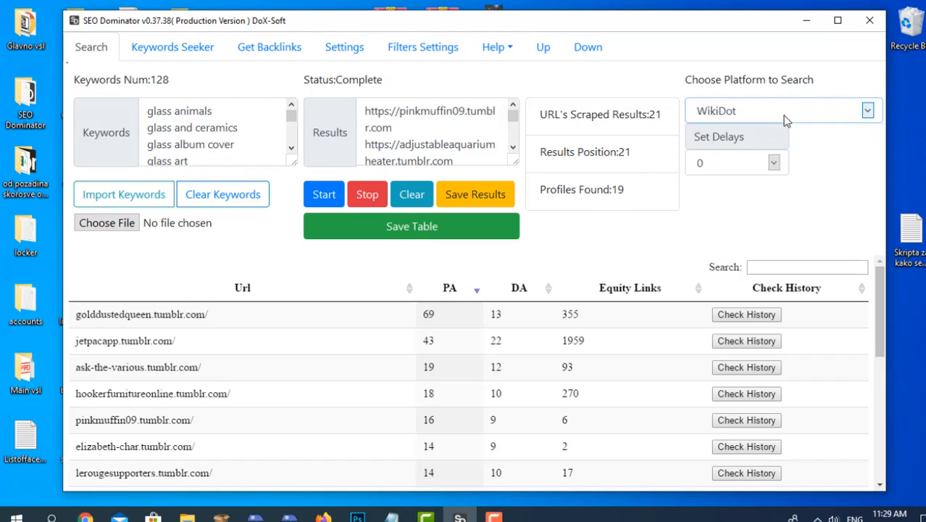
click(787, 118)
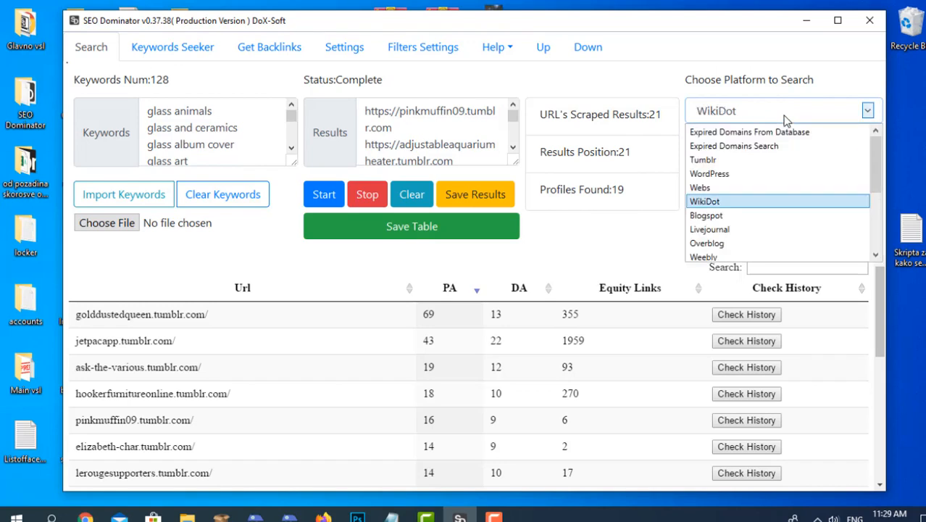
click(787, 218)
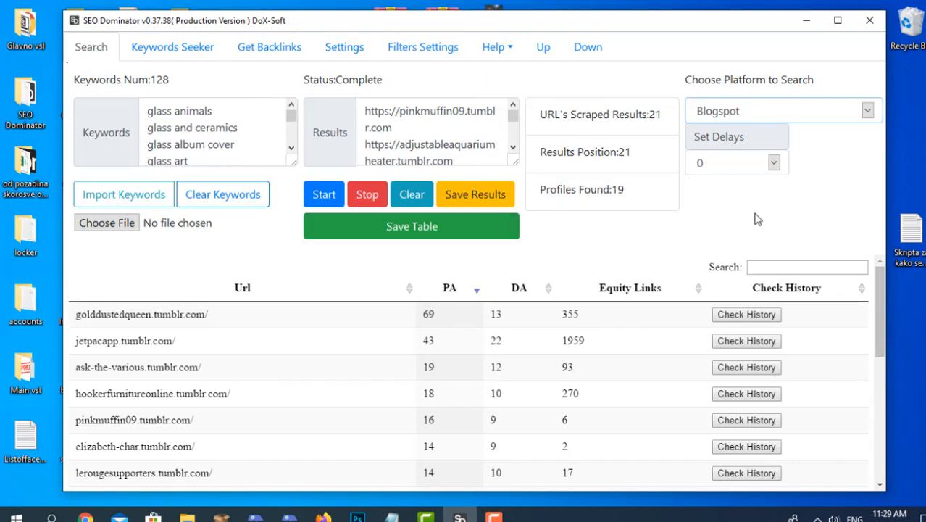
Look through the whole list of searchable platforms, down to In Depth YouTube, and keep Blogspot selected.
click(778, 113)
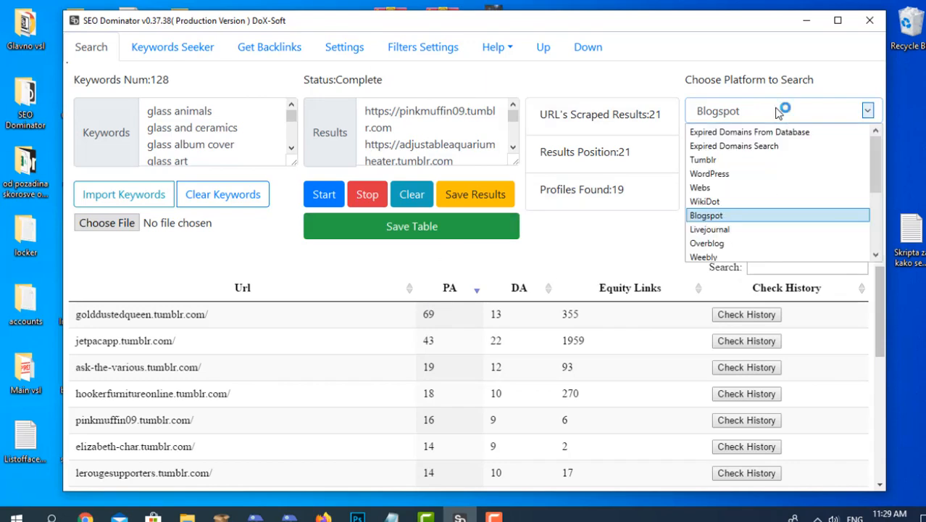
scroll(778, 185, down, 1)
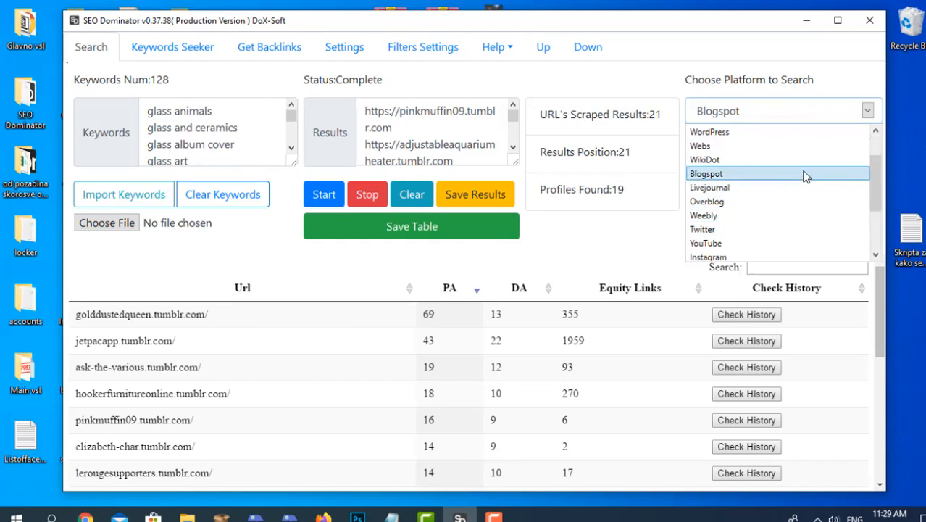
scroll(806, 177, down, 2)
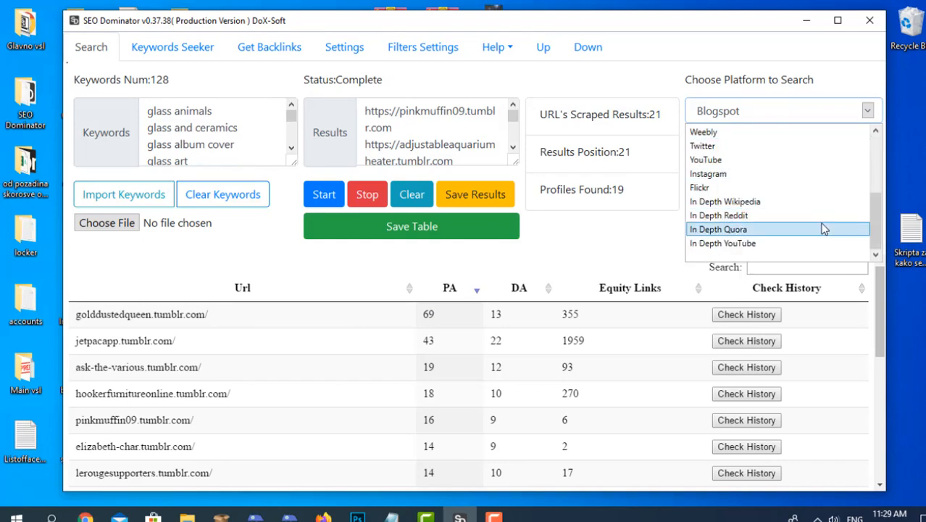
scroll(821, 229, up, 2)
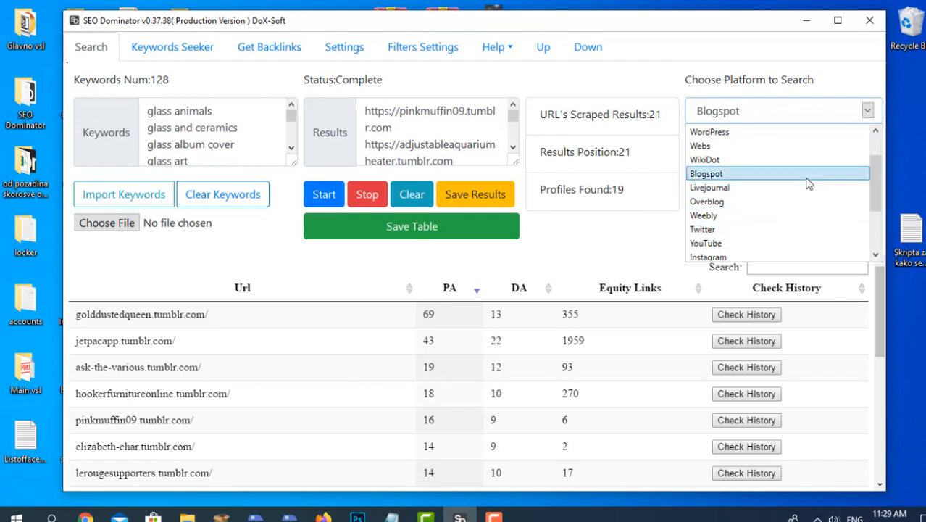
click(809, 183)
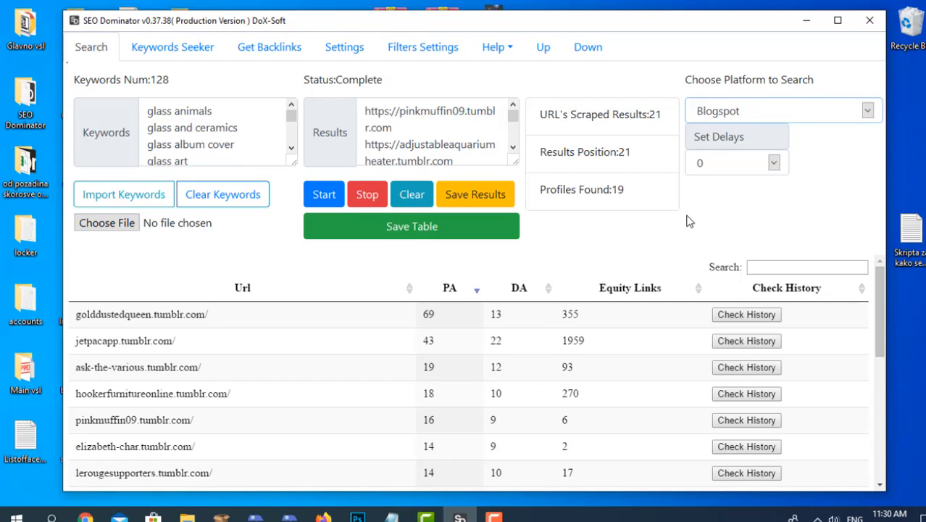
Switch to Chrome and look over the comments on the Product Reviews blog in Blogger.
click(85, 517)
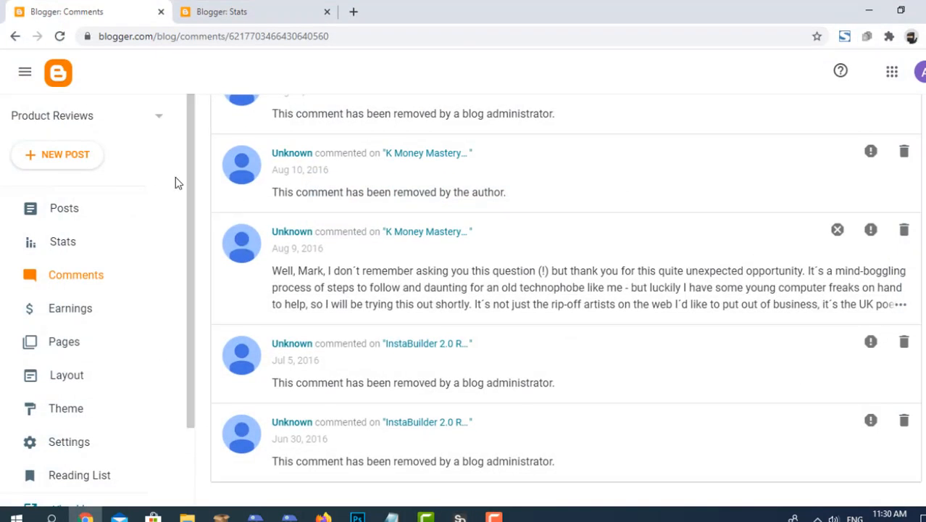
scroll(436, 254, up, 7)
scroll(435, 254, down, 7)
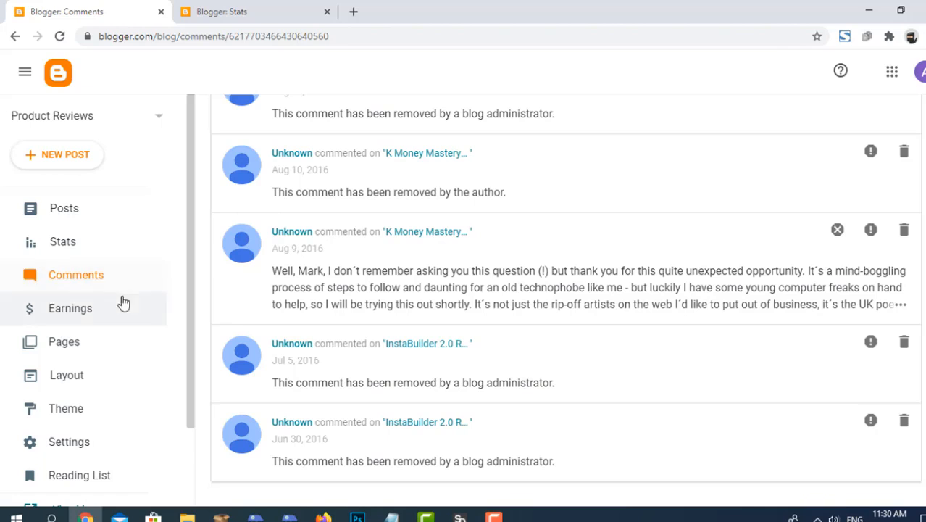
Open the Product Reviews blog's posts and examine their dates, comment counts and view counts.
click(96, 214)
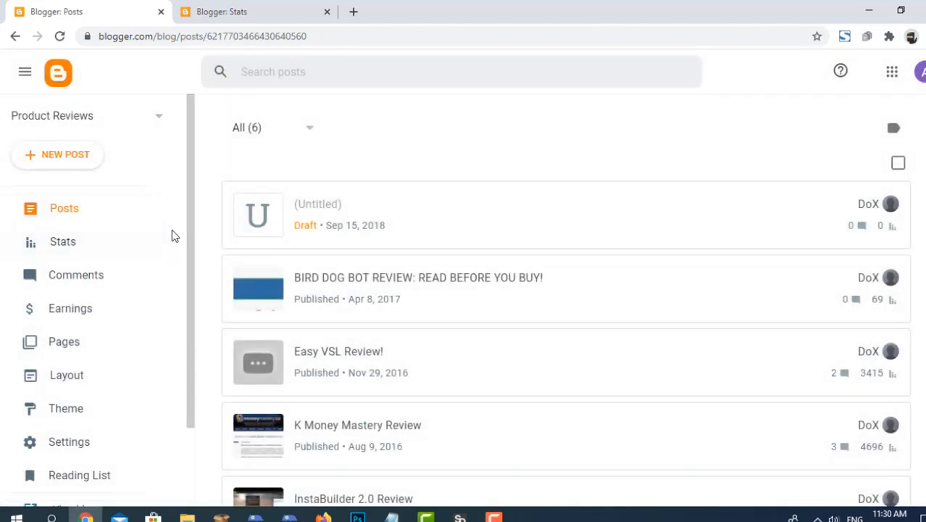
scroll(666, 278, down, 2)
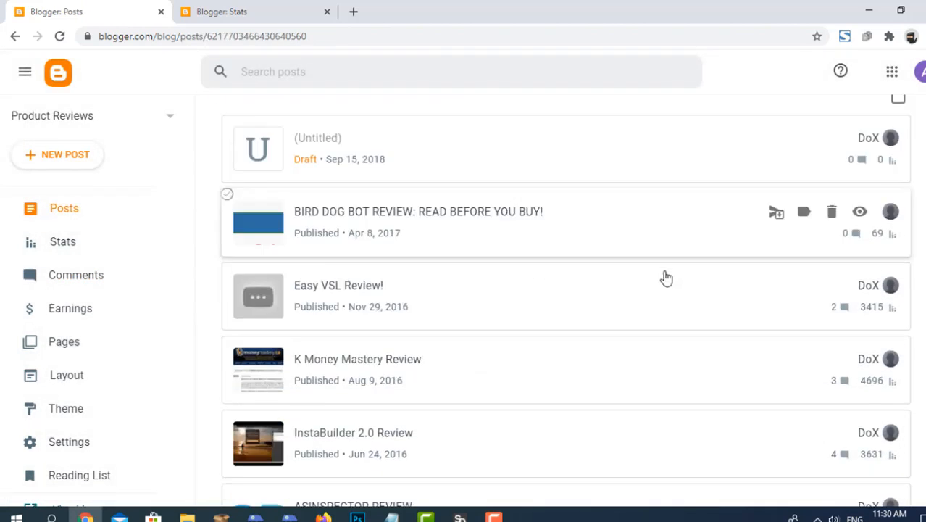
scroll(623, 280, down, 1)
scroll(437, 230, up, 3)
scroll(221, 440, down, 3)
scroll(280, 319, up, 3)
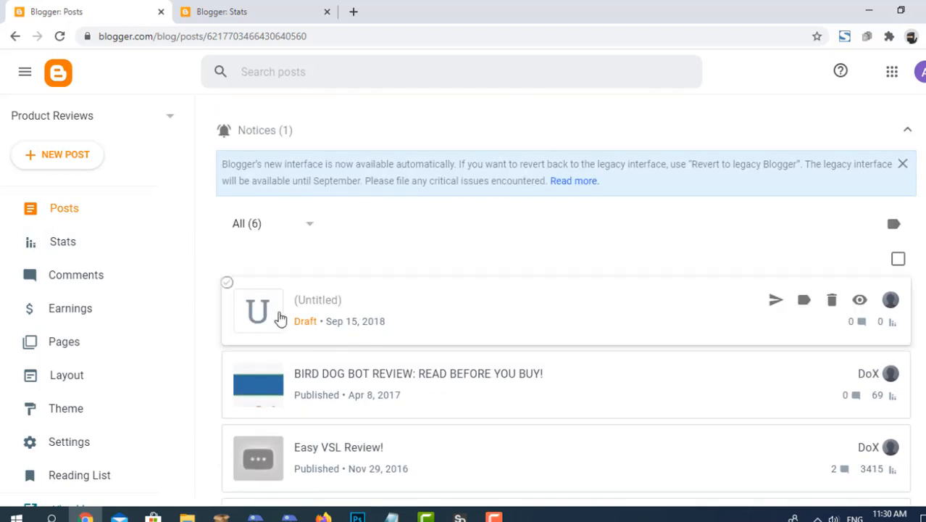
scroll(281, 319, down, 3)
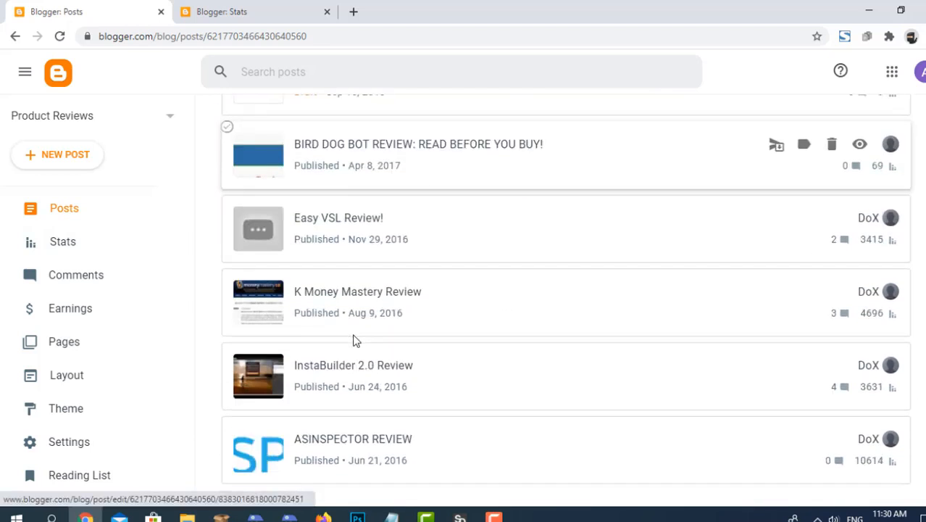
Read through the Product Reviews blog's comments and view its Pages and Earnings sections.
click(104, 286)
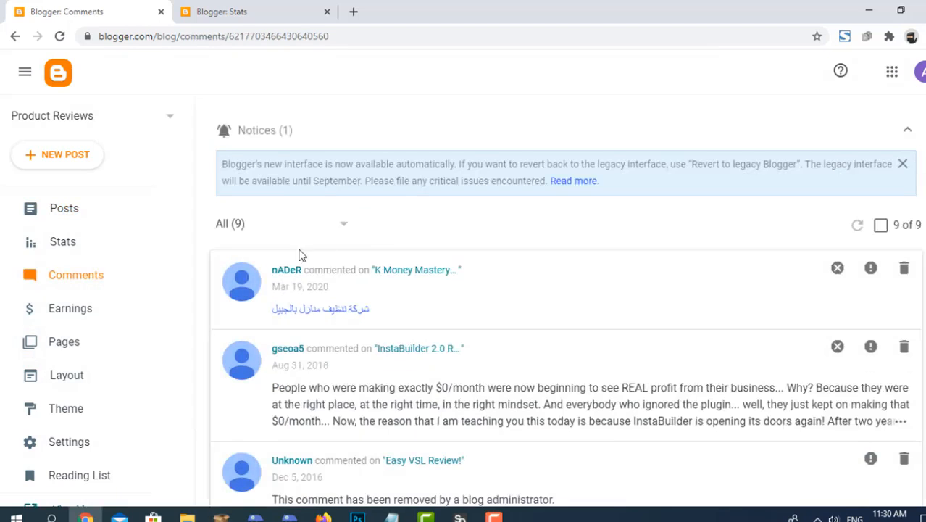
scroll(529, 281, down, 9)
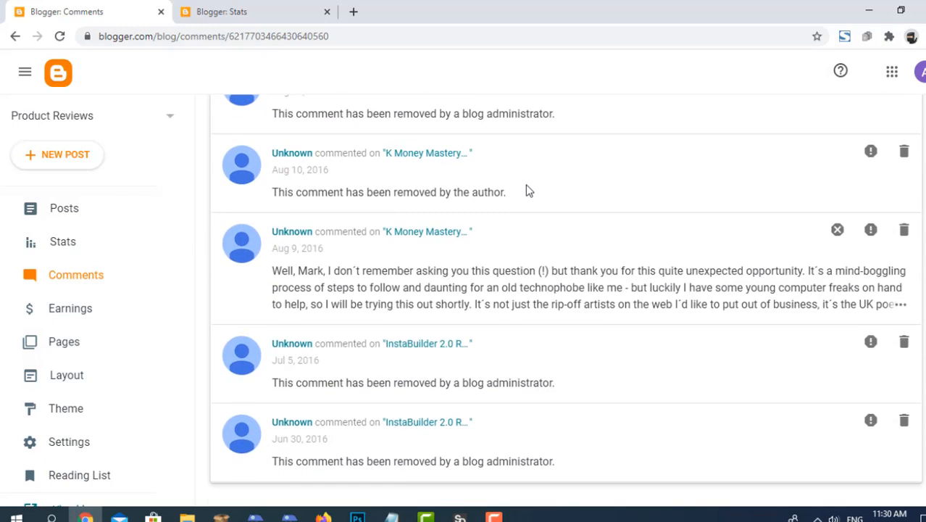
scroll(526, 358, up, 3)
click(89, 334)
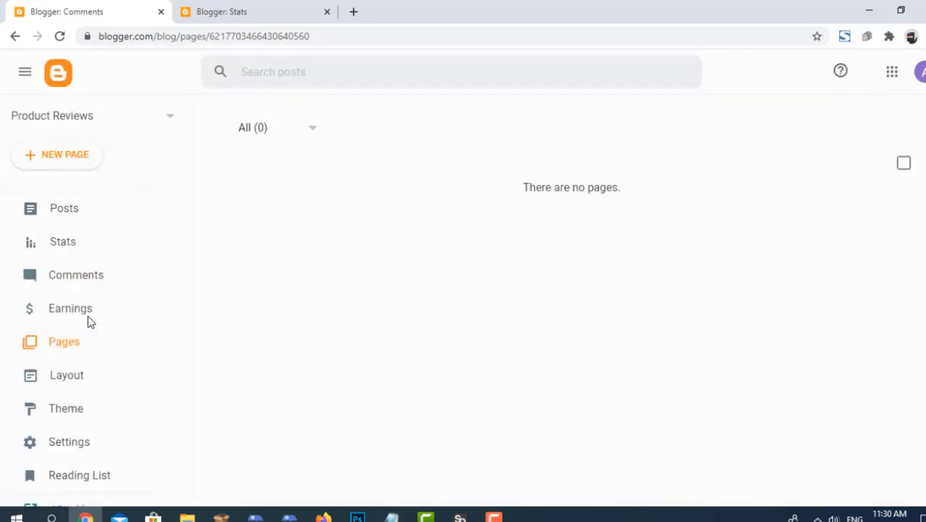
click(99, 313)
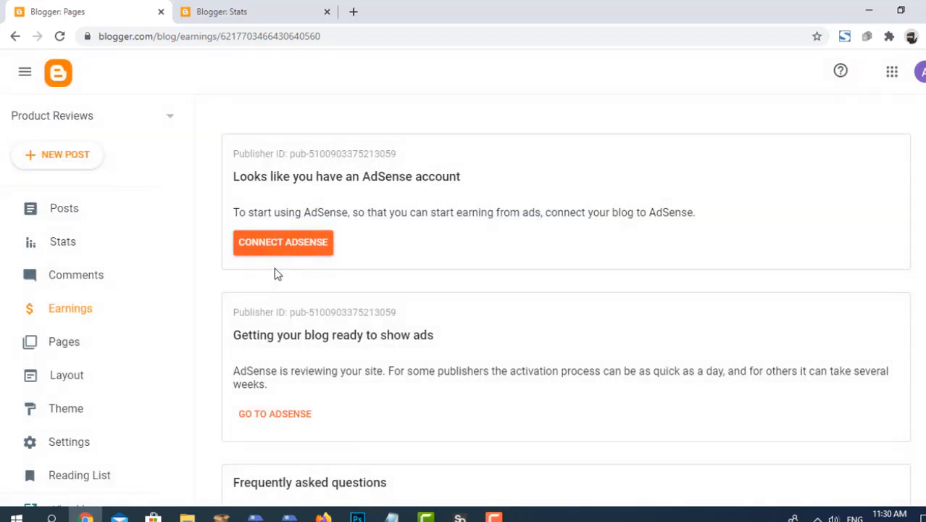
Examine the Product Reviews blog's Earnings page, covering the AdSense connection, the ad-readiness notice and the frequently asked questions.
scroll(395, 251, down, 4)
scroll(394, 258, up, 4)
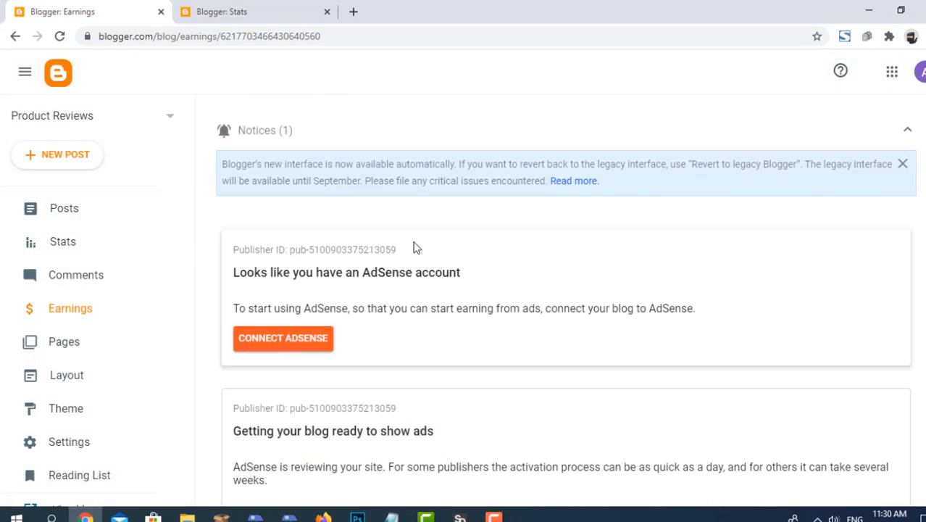
scroll(415, 247, down, 3)
scroll(422, 273, up, 3)
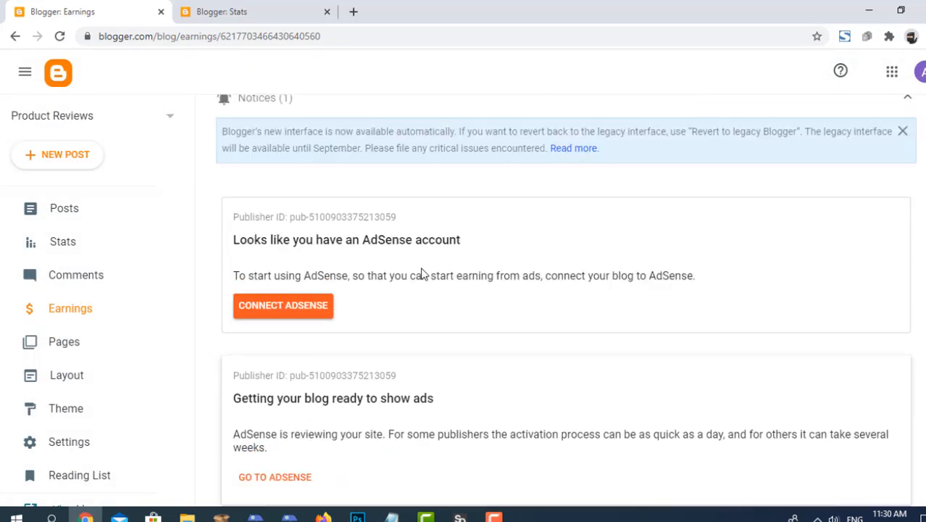
scroll(437, 259, down, 3)
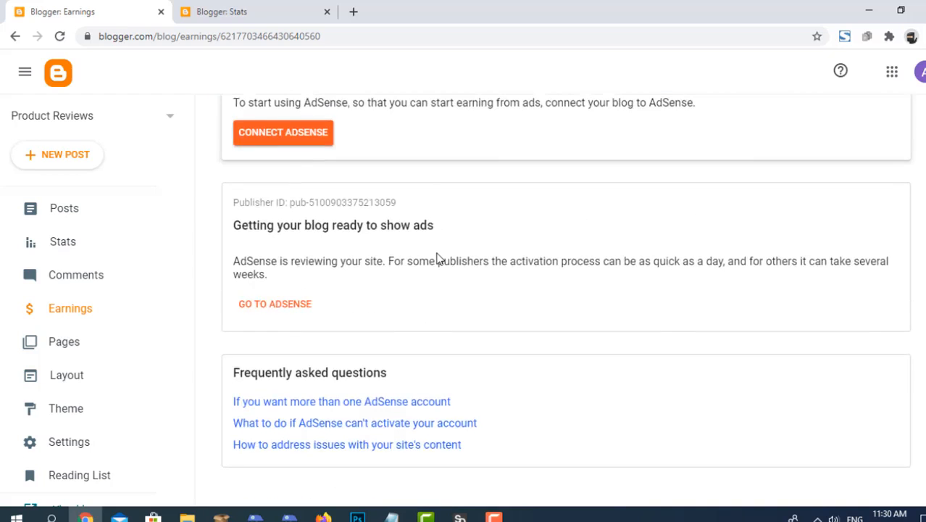
scroll(376, 259, up, 3)
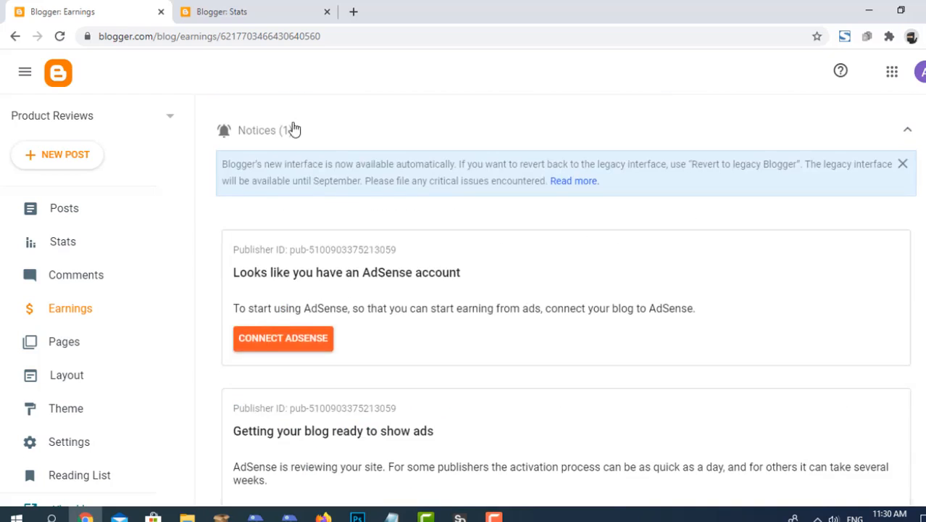
Show the Product Reviews blog's Stats page and examine its followers, view counts by period and latest post section.
click(231, 12)
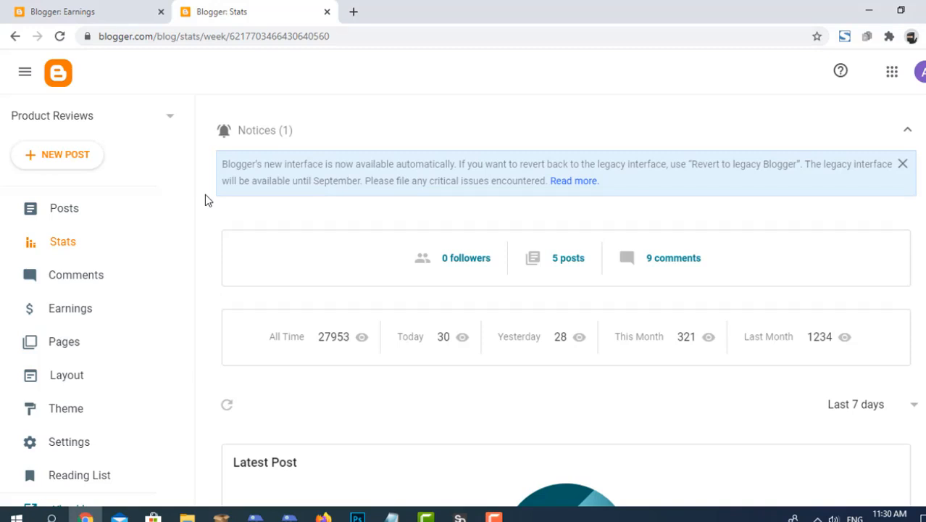
scroll(317, 185, down, 1)
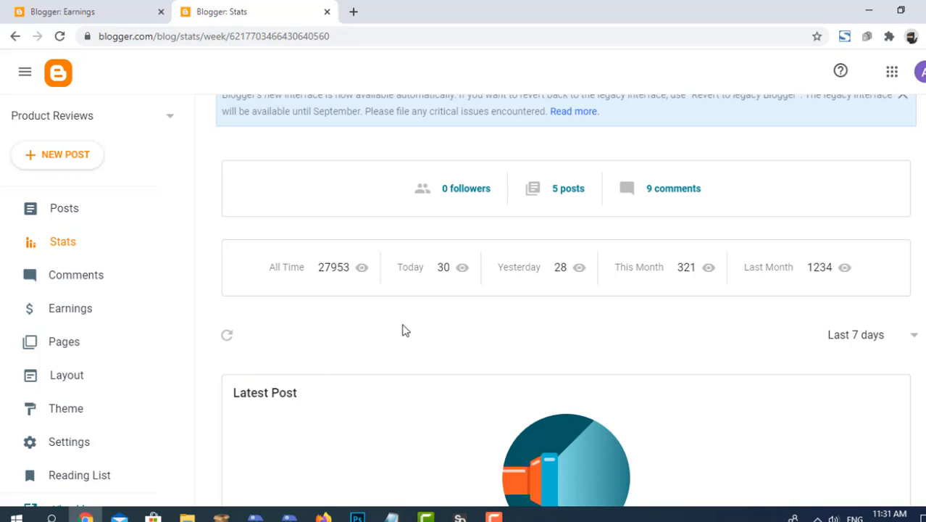
scroll(403, 329, down, 2)
scroll(403, 328, up, 3)
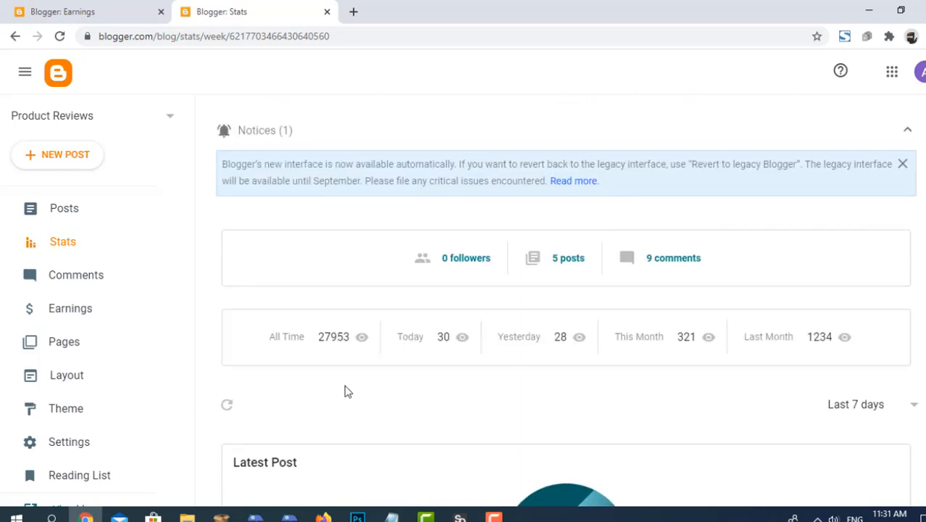